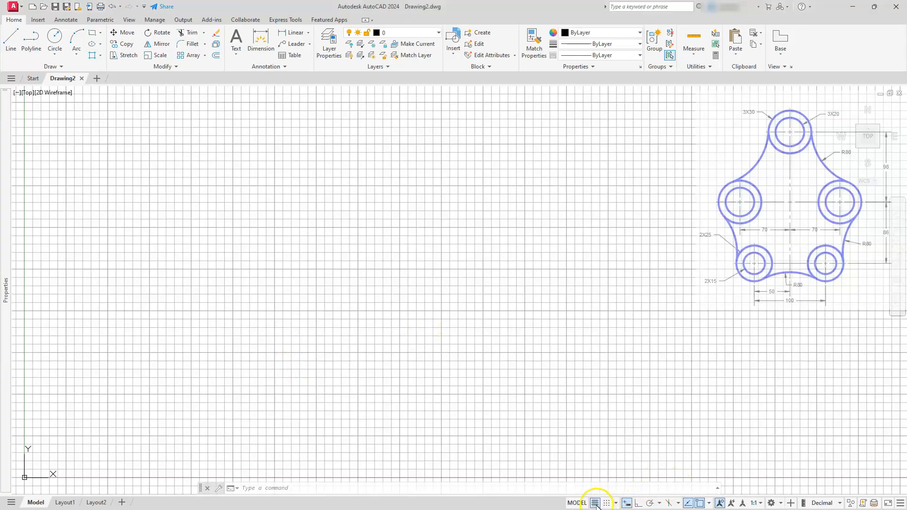
Turn off the grid display and review the object snap and status bar settings.
left_click(595, 503)
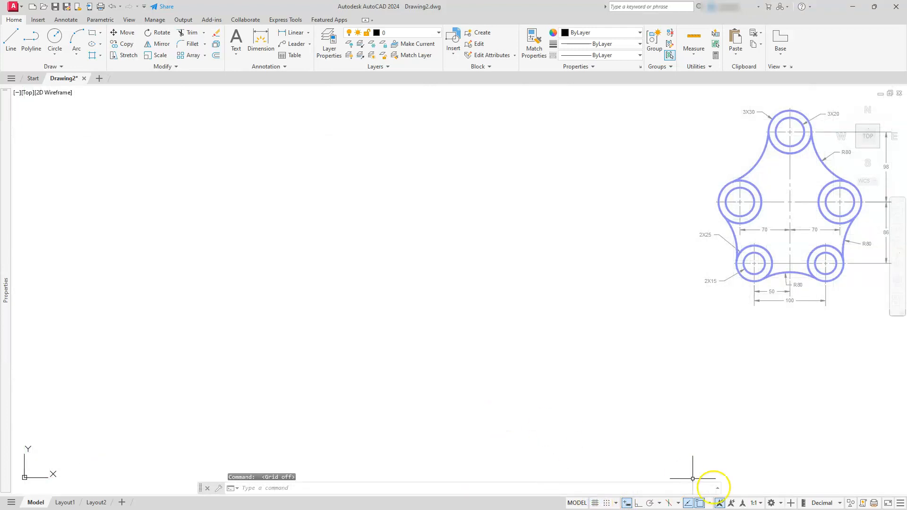
left_click(709, 503)
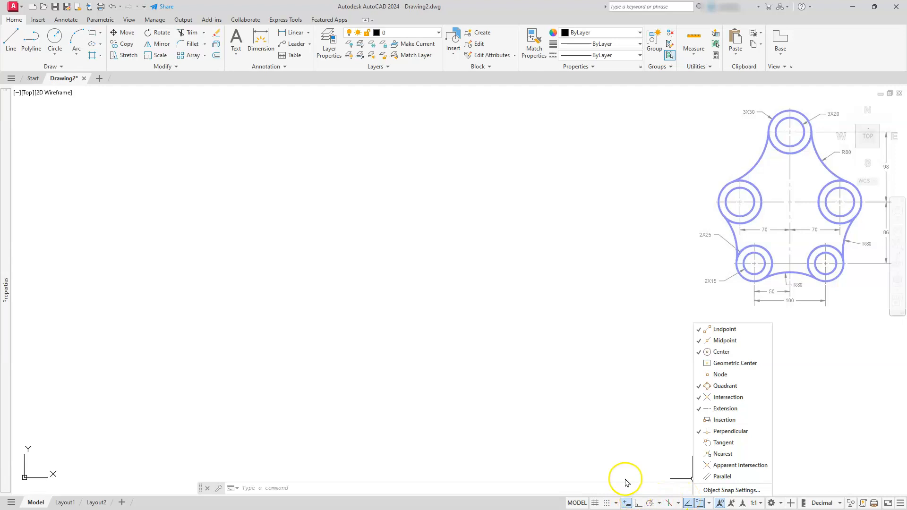
left_click(616, 466)
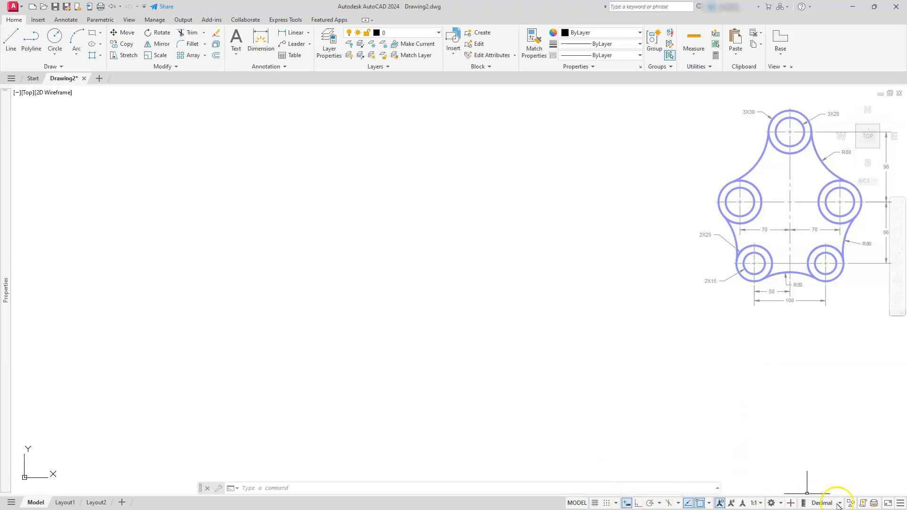
left_click(901, 504)
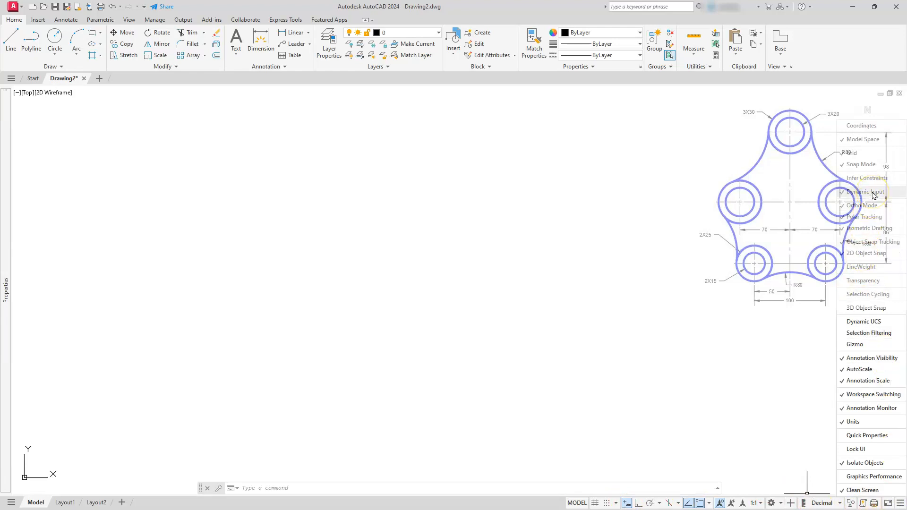
left_click(662, 226)
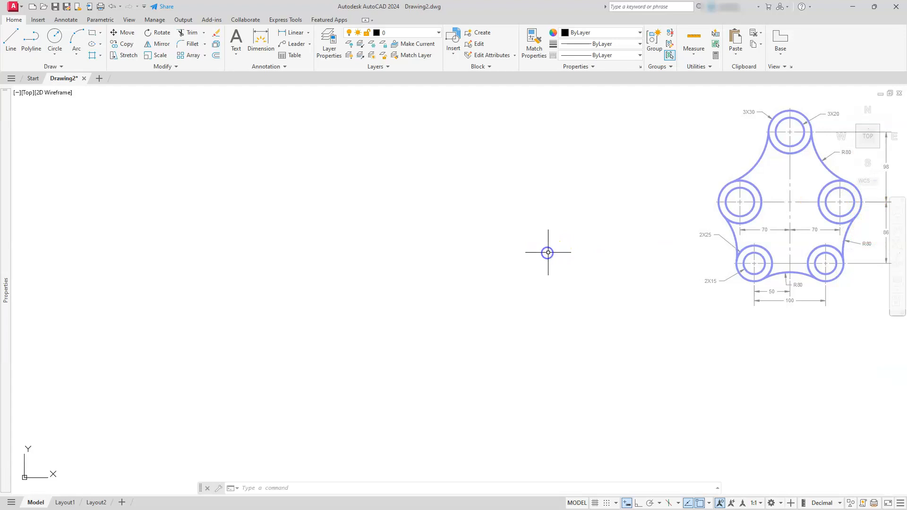
left_click(409, 271)
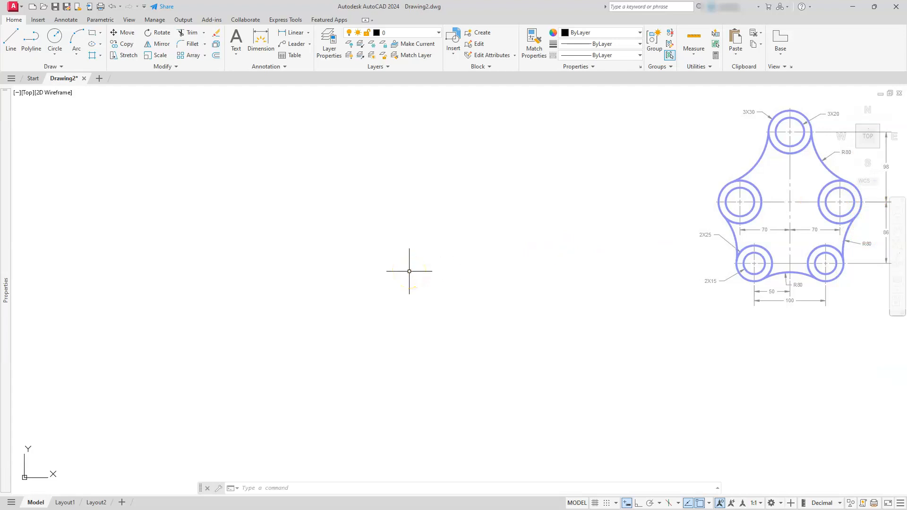
Draw a circle with the Center, Radius option and a radius of 30.
left_click(55, 55)
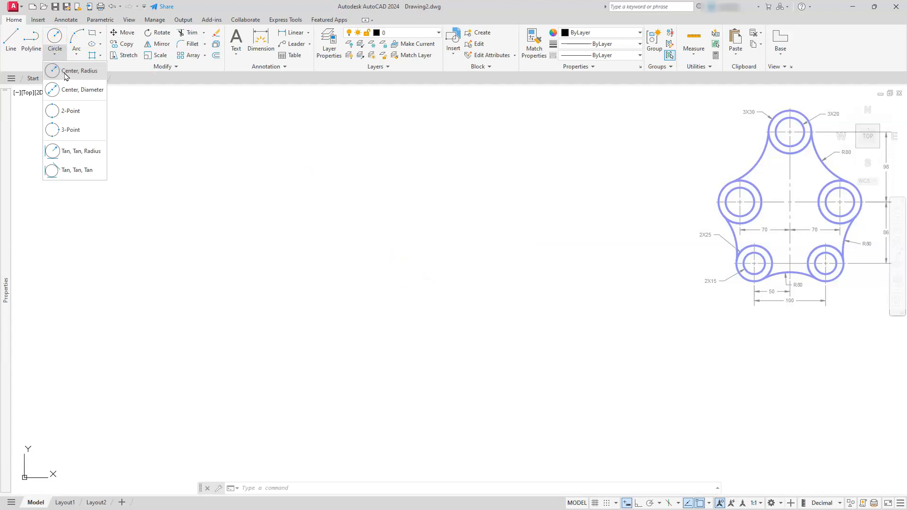
left_click(77, 72)
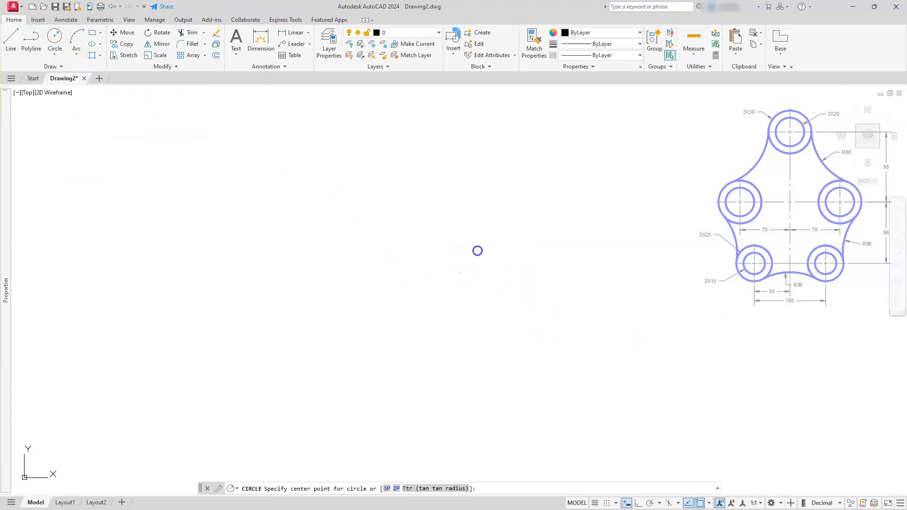
left_click(469, 257)
type("30")
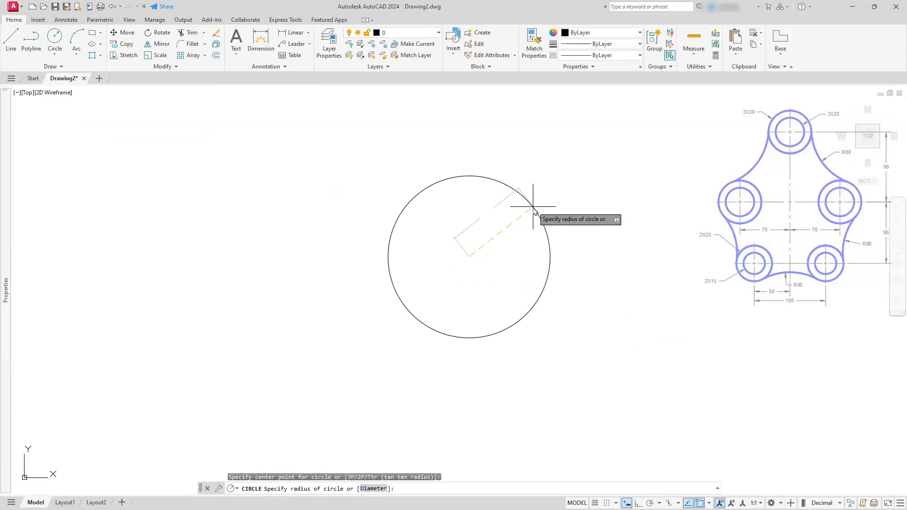
key("Return")
Draw a concentric circle of radius 20 at the same center point.
scroll(533, 206, "down", 5)
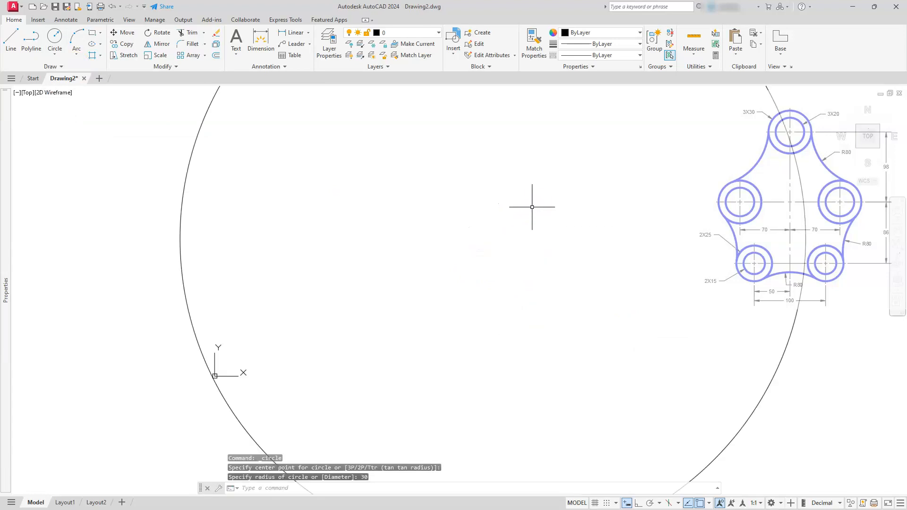
left_click(54, 37)
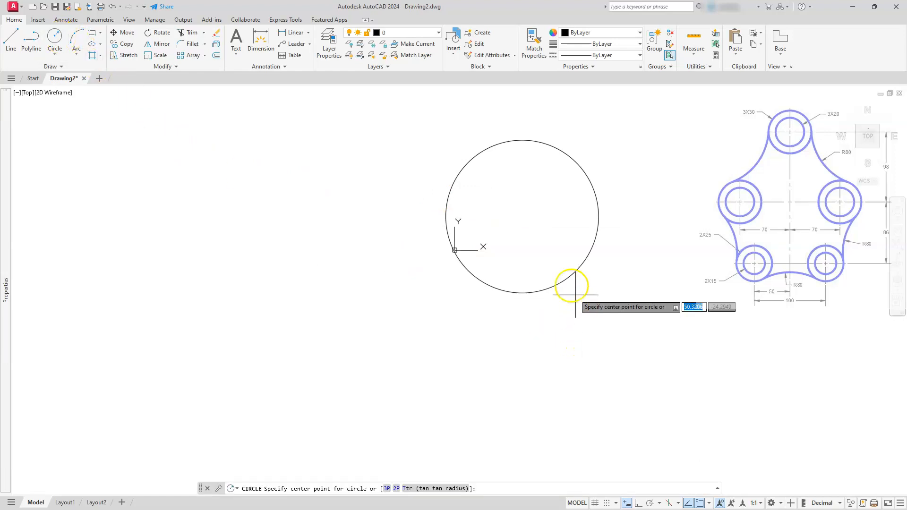
left_click(522, 217)
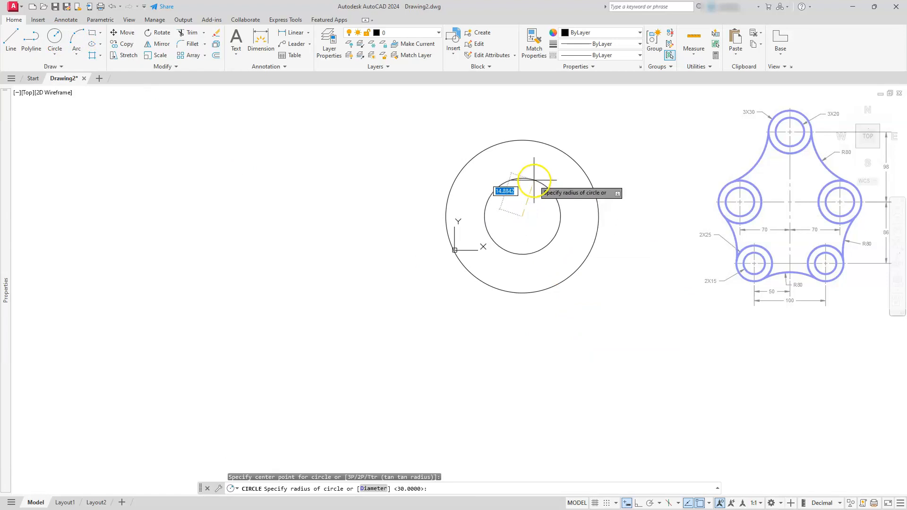
type("20")
key("Return")
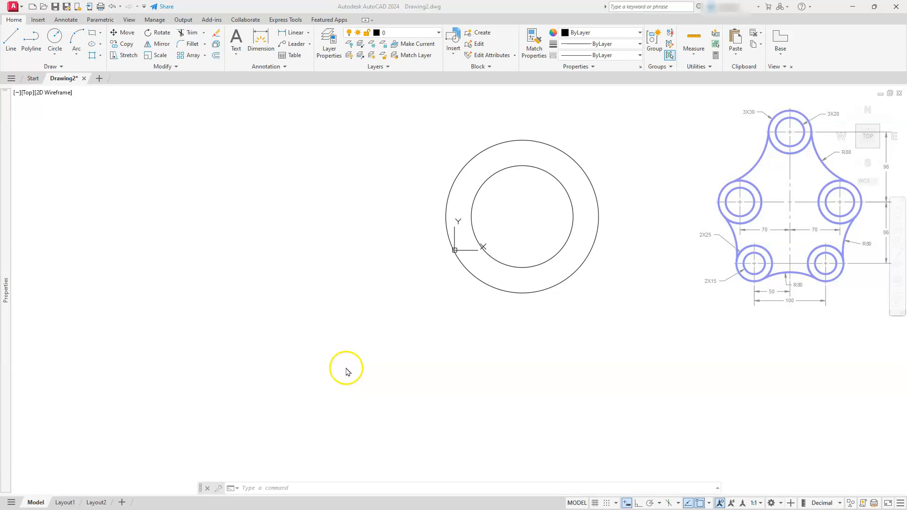
Copy both circles from their shared center to a point 70 right and 98 down.
scroll(349, 370, "down", 2)
middle_click_drag(490, 336, 471, 249)
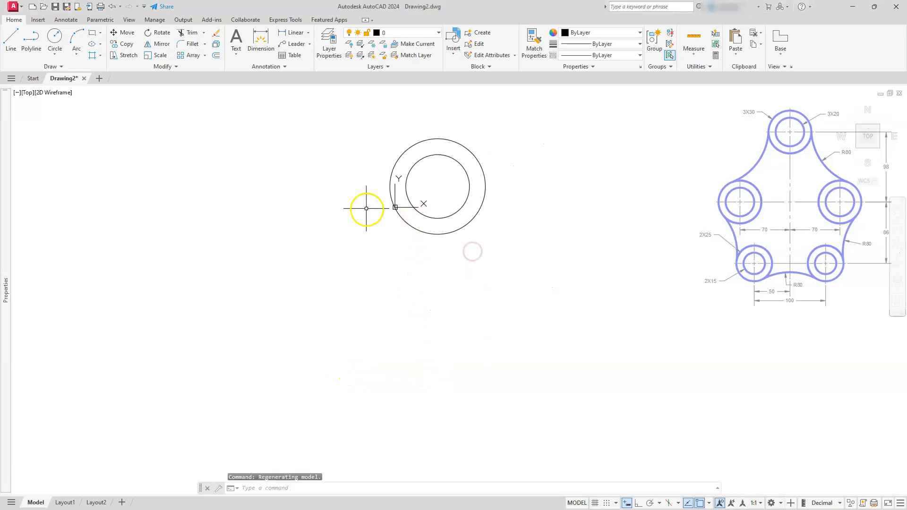
left_click(527, 141)
left_click(437, 228)
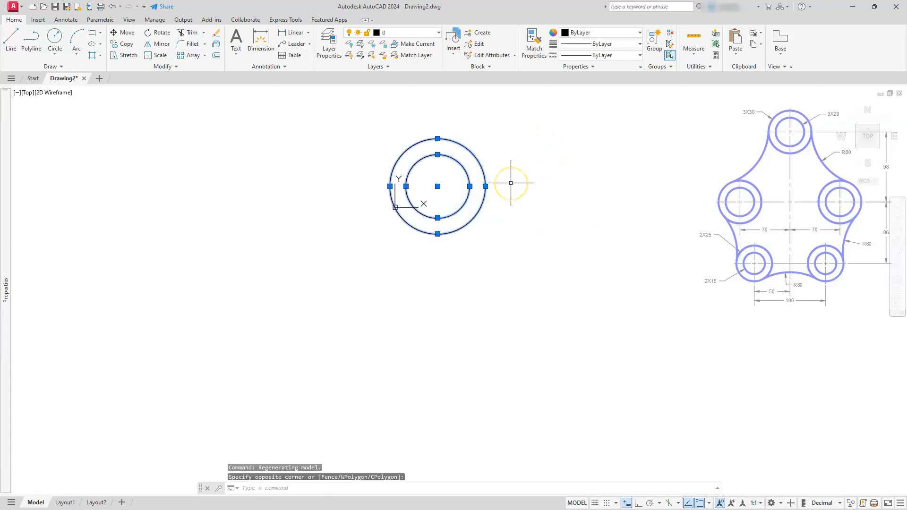
left_click(437, 186)
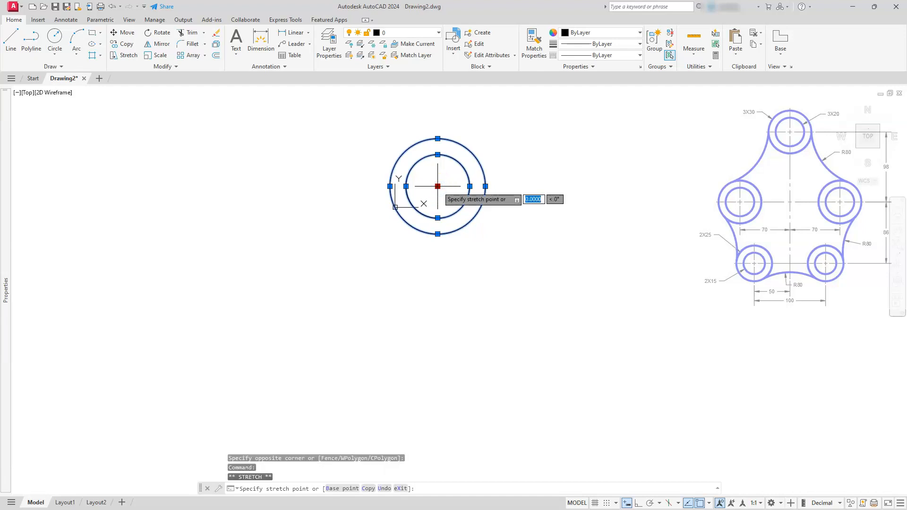
key("space")
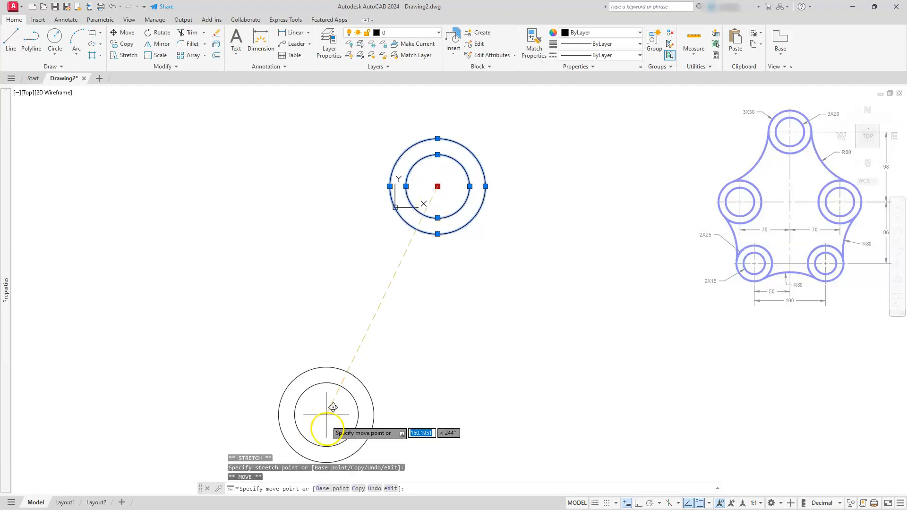
type("C")
key("Return")
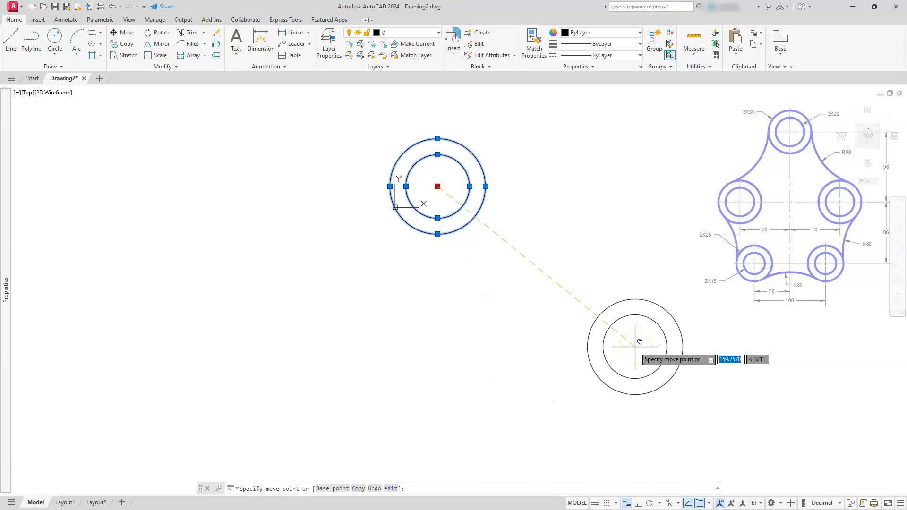
type("70")
key("Tab")
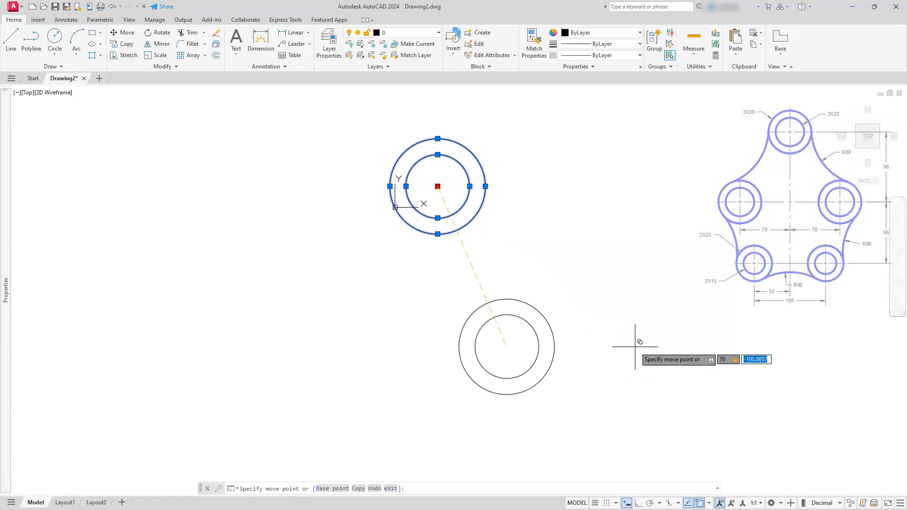
type("-98")
key("Return")
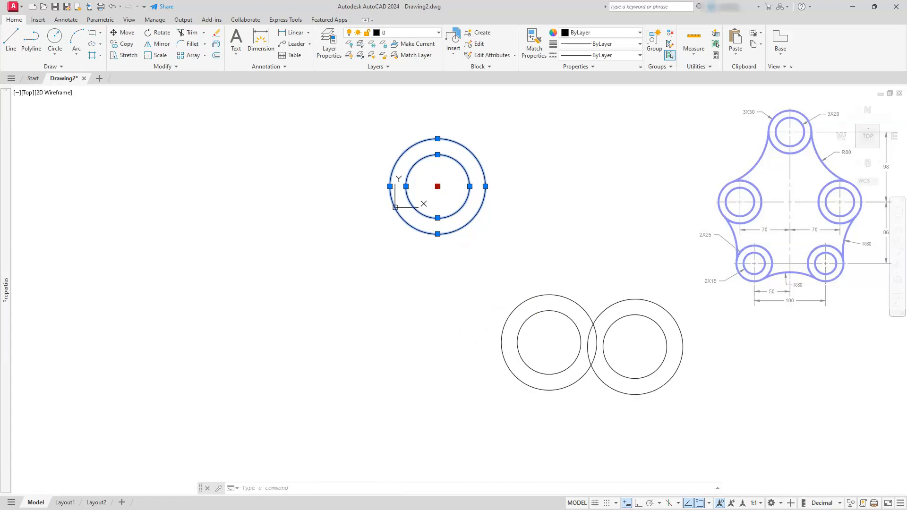
middle_click_drag(535, 402, 534, 321)
key("Escape")
key("Escape")
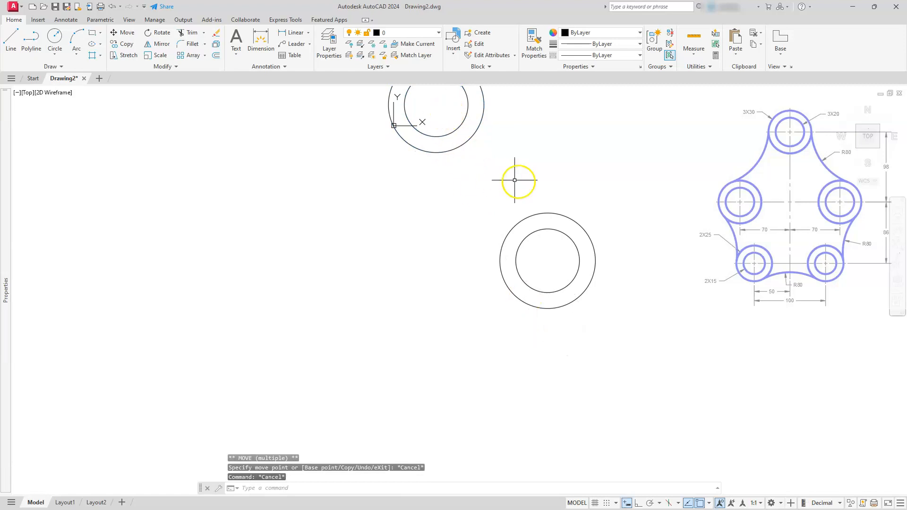
Copy the new pair of circles from its center to a point 20 left and 86 down.
left_click(594, 178)
left_click(477, 348)
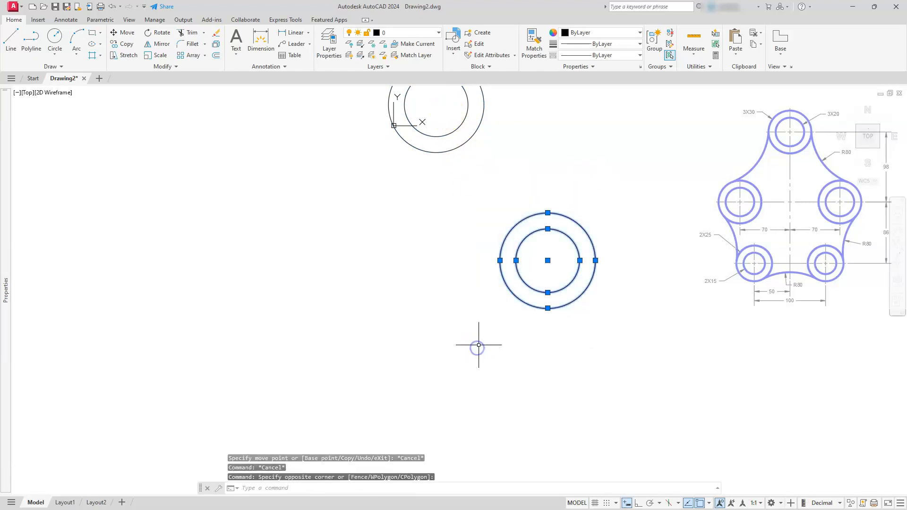
left_click(548, 259)
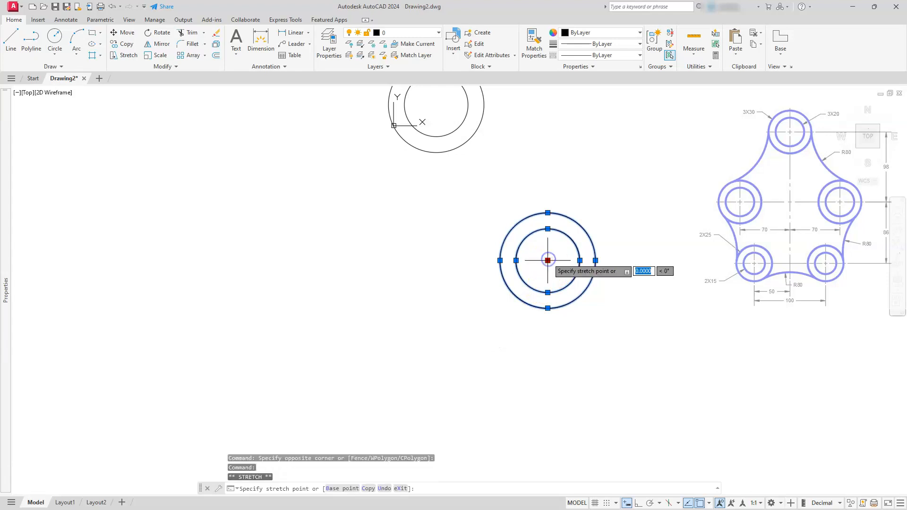
left_click(368, 488)
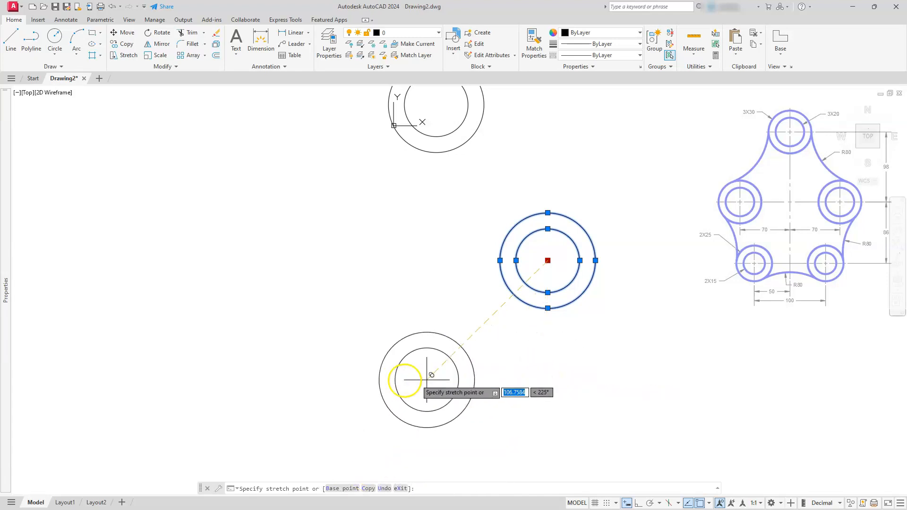
type("-20")
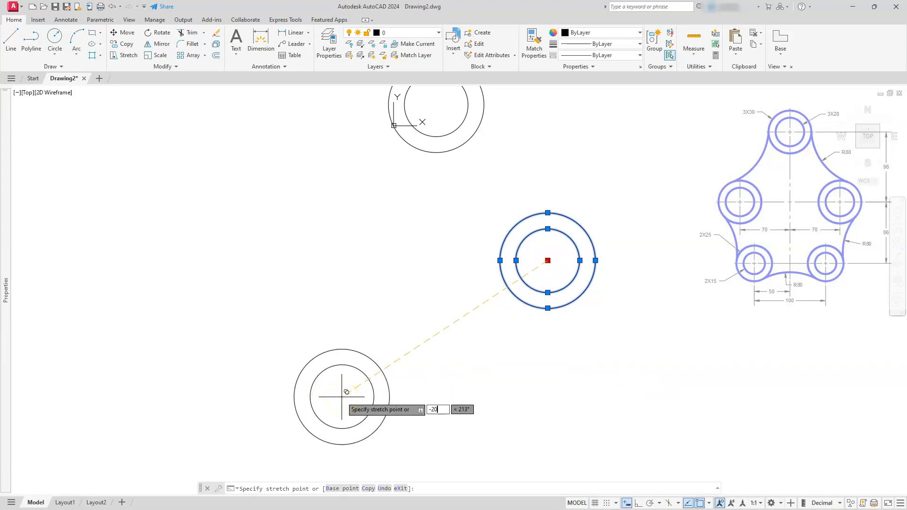
type(",-")
type("8")
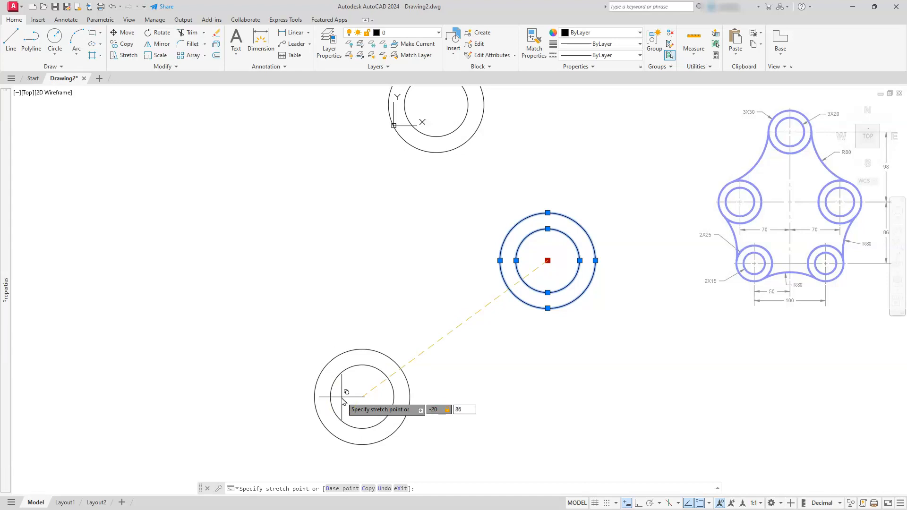
type("6")
key("Return")
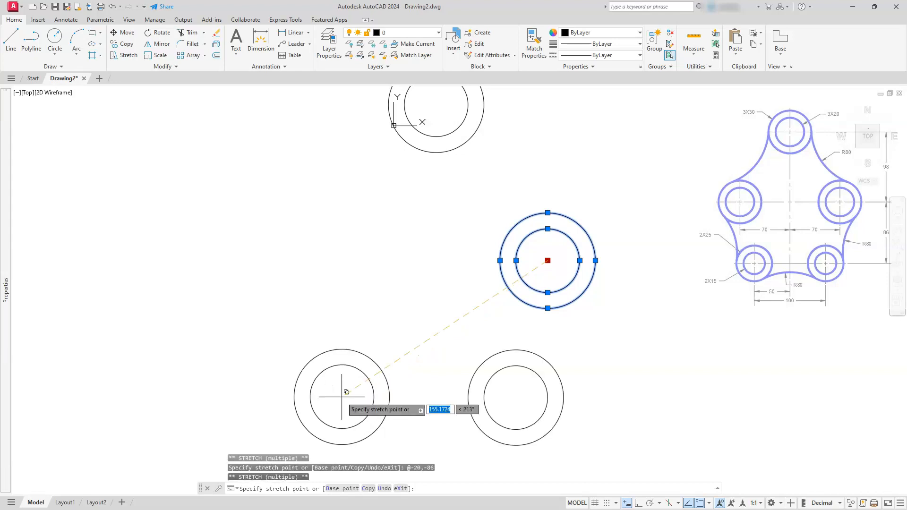
key("Escape")
key("Escape")
key("Escape")
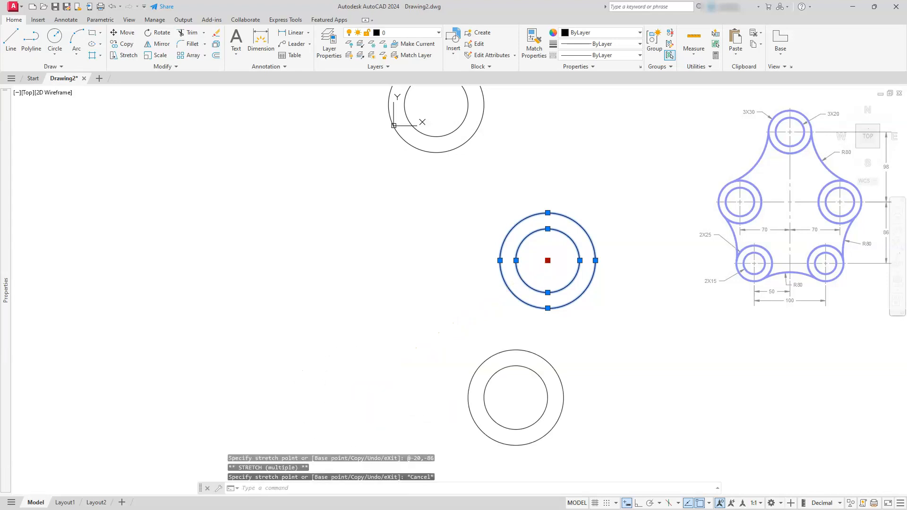
Turn on Ortho and mirror the two lower circle pairs about a vertical line through the top circles' center, keeping the originals.
scroll(512, 332, "down", 2)
middle_click_drag(512, 332, 595, 333)
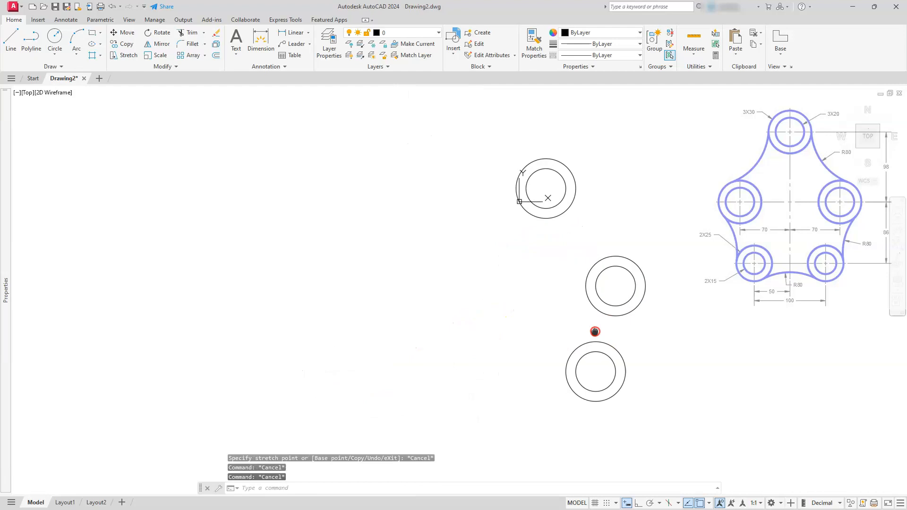
left_click(638, 502)
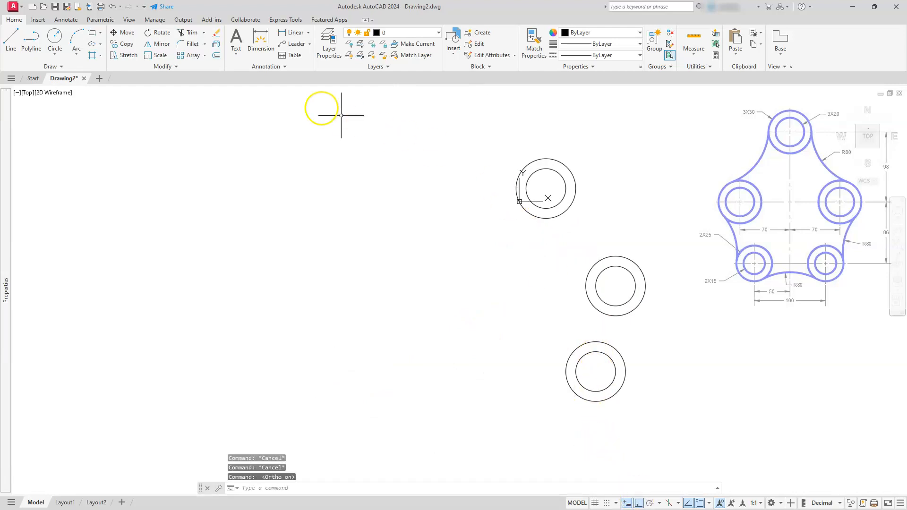
left_click(161, 44)
left_click(466, 131)
left_click(719, 430)
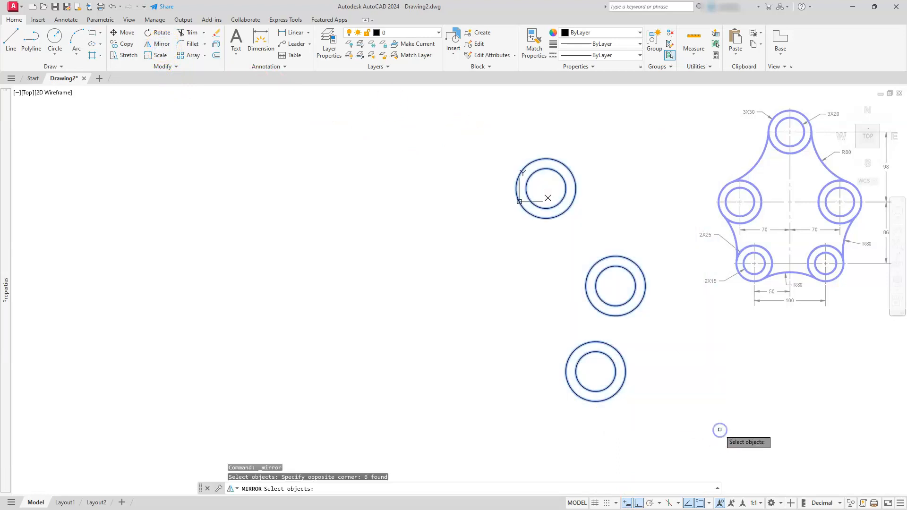
key("Return")
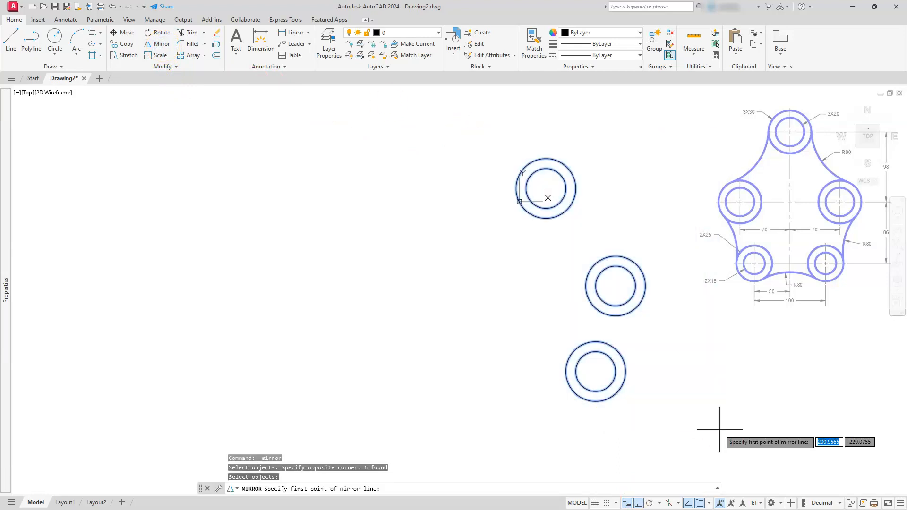
left_click(547, 188)
left_click(548, 345)
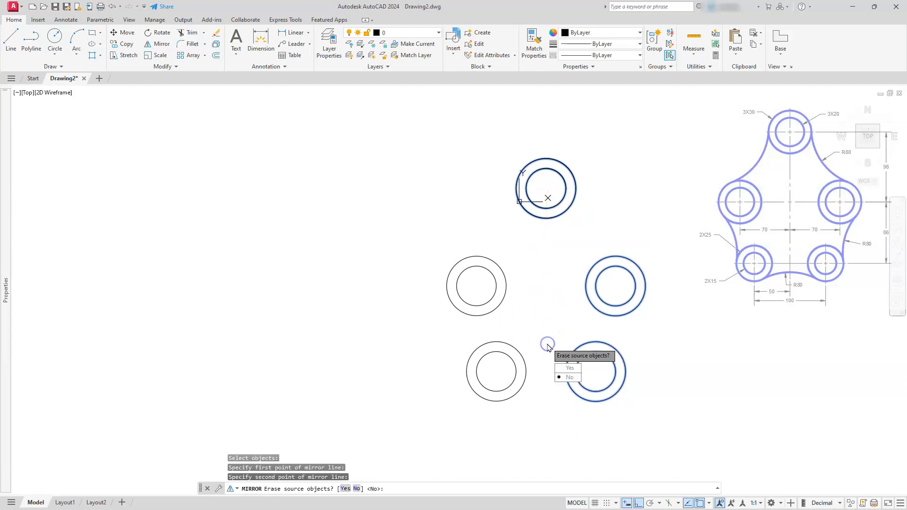
key("Return")
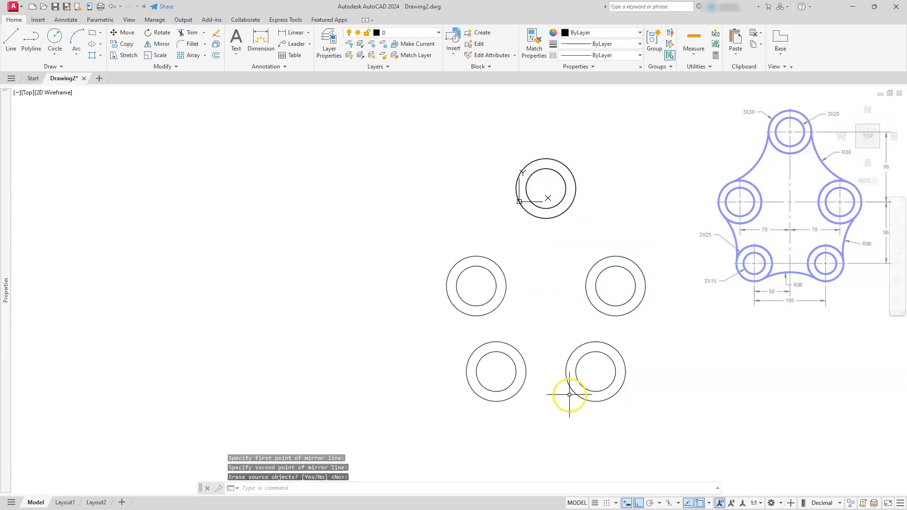
left_click(588, 391)
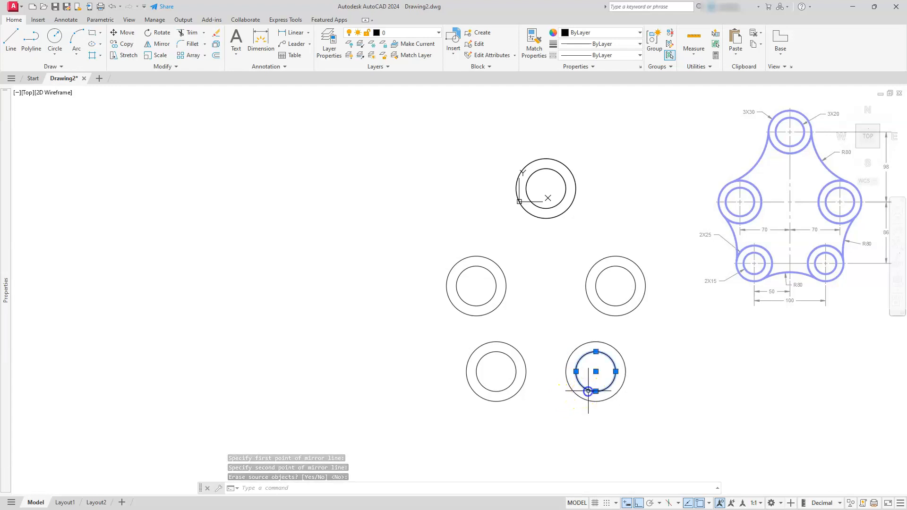
Set the radius of the inner circles in the two bottom circle pairs to 15.
left_click(488, 391)
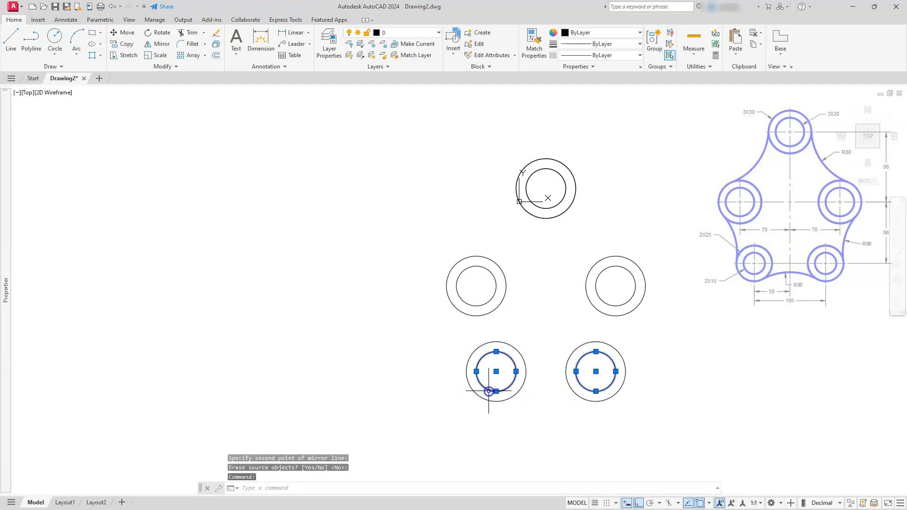
right_click(489, 391)
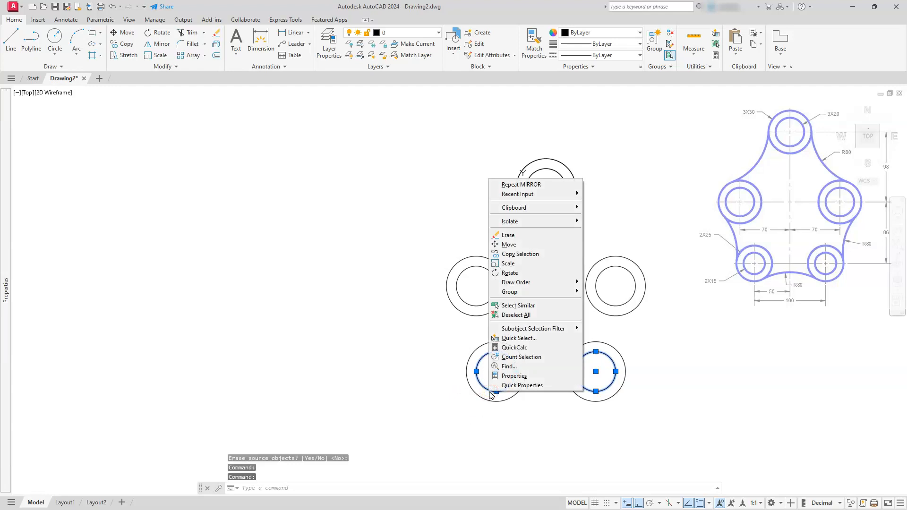
left_click(516, 379)
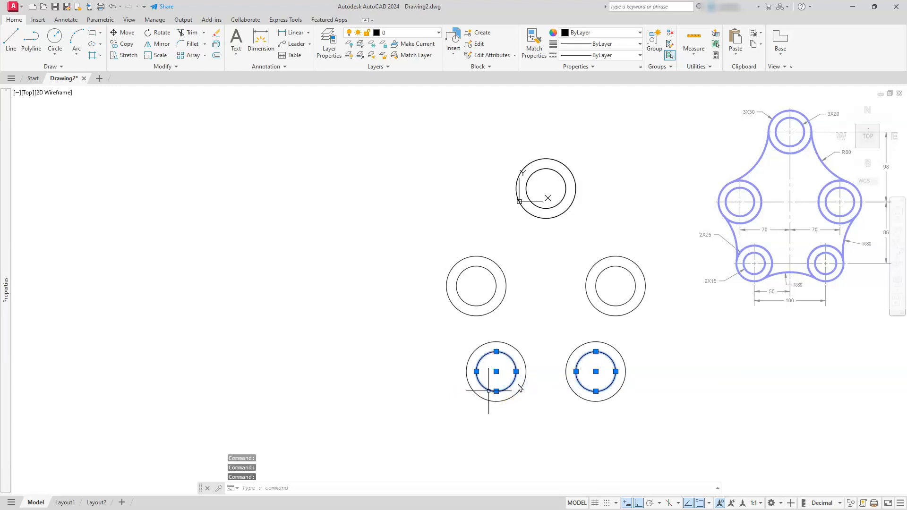
left_click(631, 328)
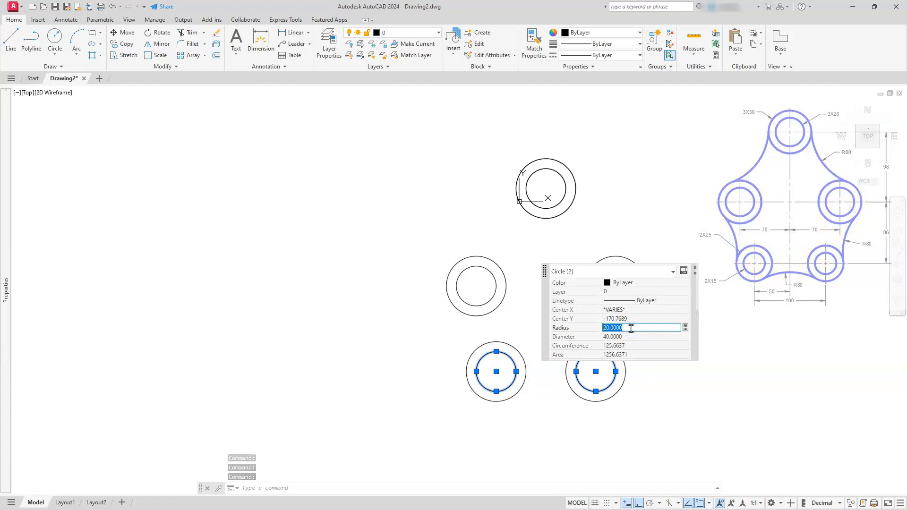
type("15")
key("Return")
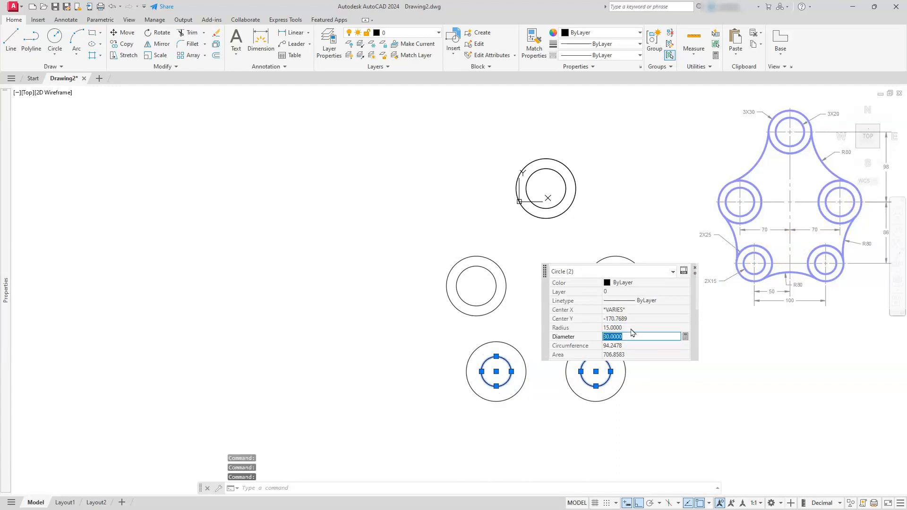
key("Escape")
key("Escape")
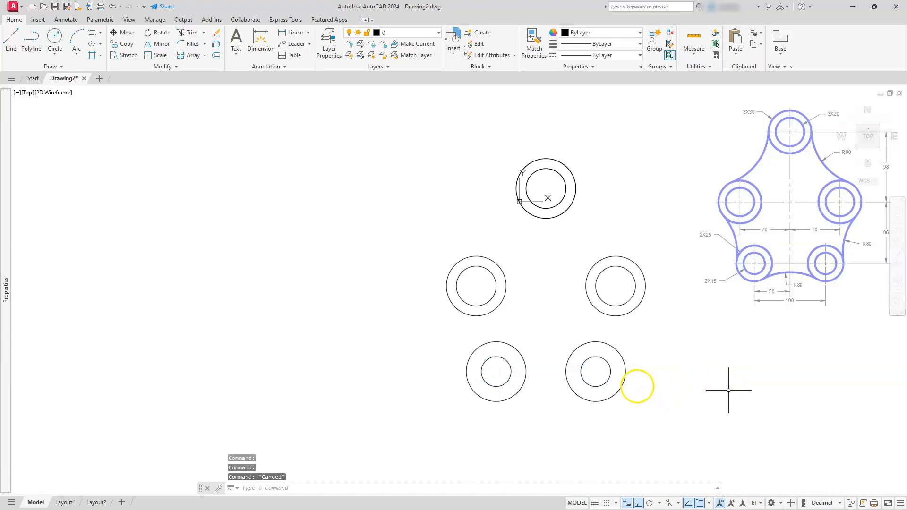
Set the radius of the outer circles in the two bottom circle pairs to 25.
left_click(599, 396)
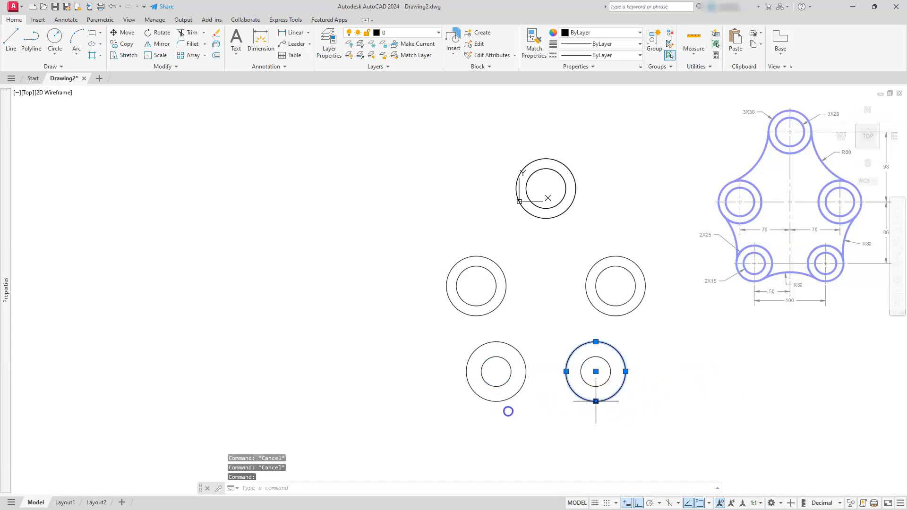
left_click(498, 402)
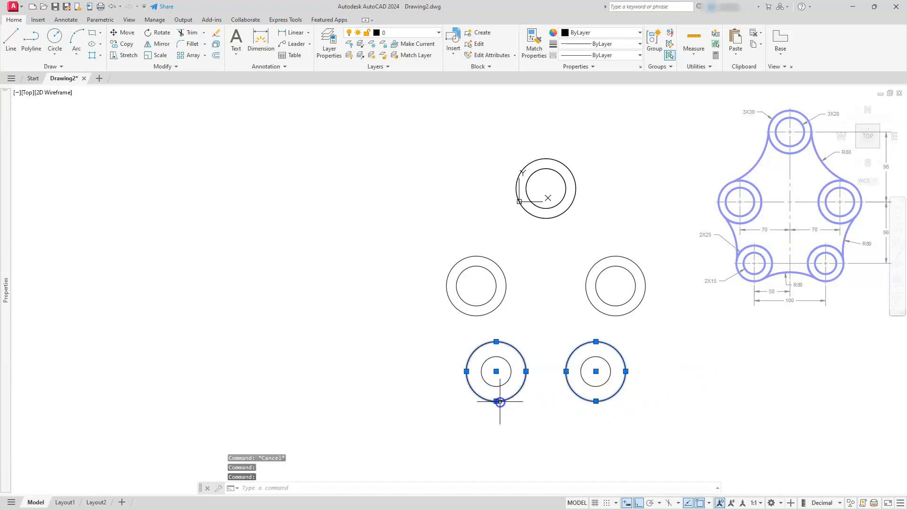
right_click(500, 405)
left_click(533, 396)
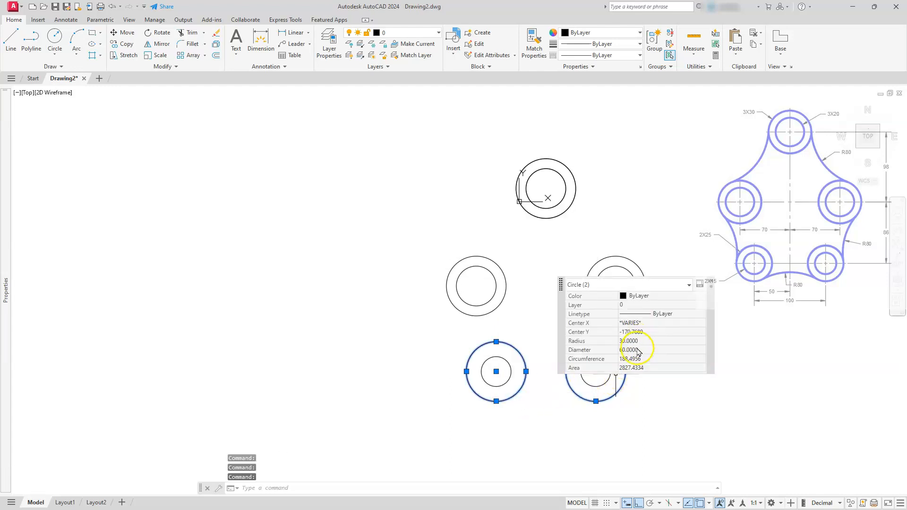
left_click(635, 340)
type("25")
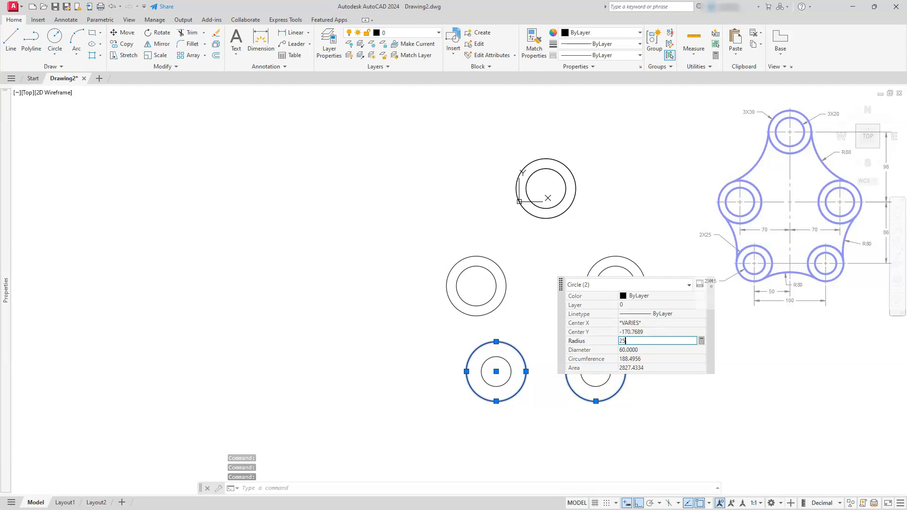
key("Return")
key("Escape")
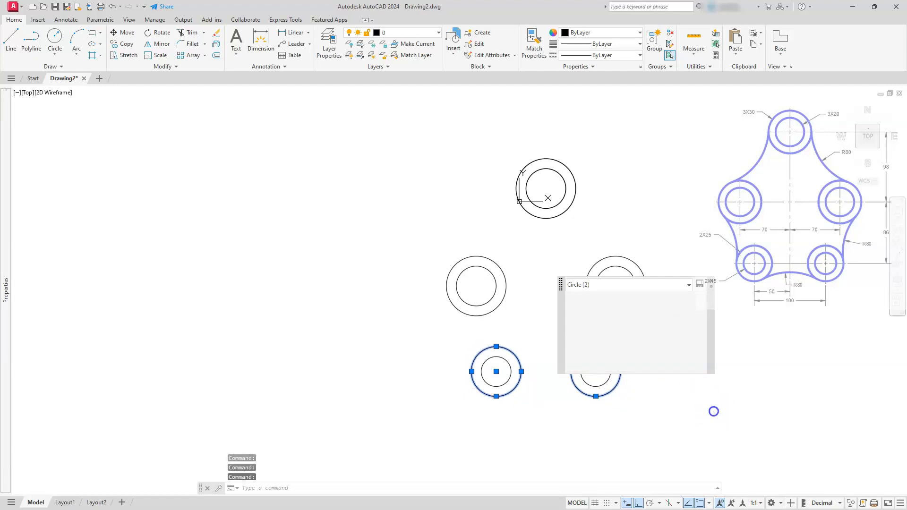
key("Escape")
key("Escape")
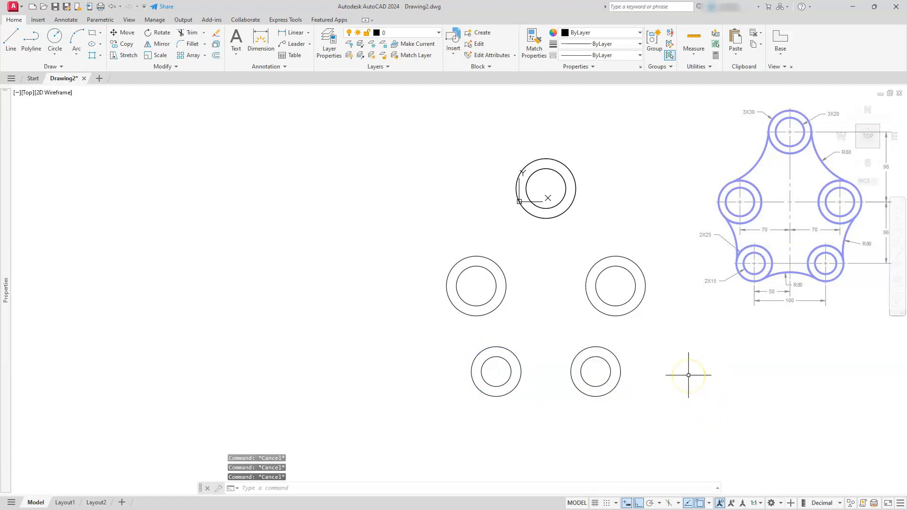
Start Fillet with radius 80 in Multiple mode and join the two bottom outer circles, then the lower-right to the right circle.
left_click(181, 45)
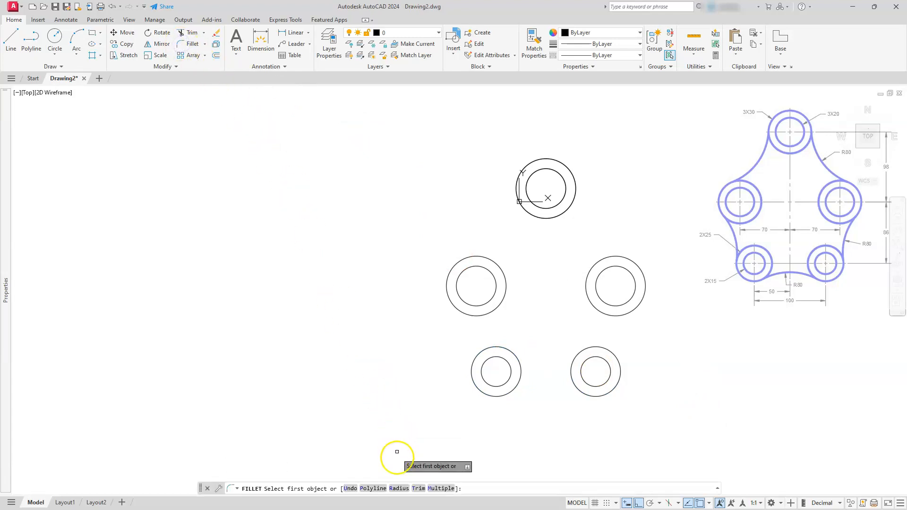
left_click(400, 489)
type("80")
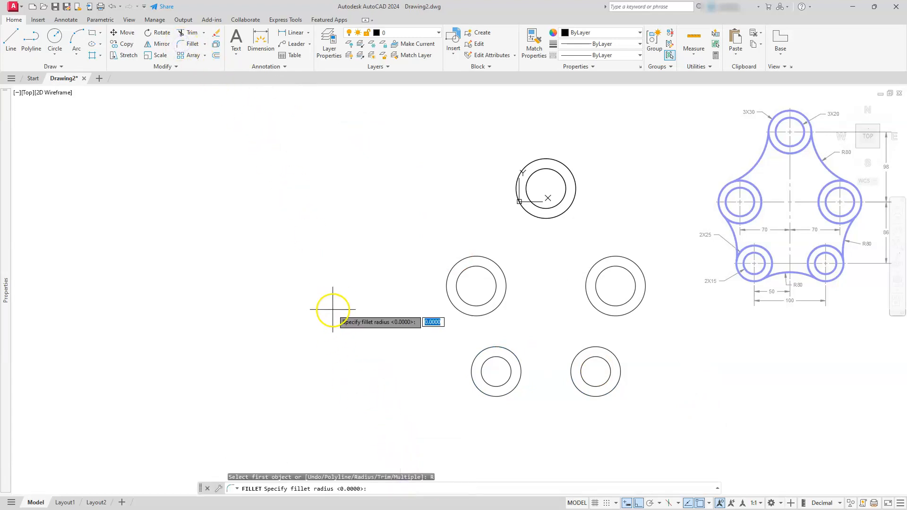
key("Return")
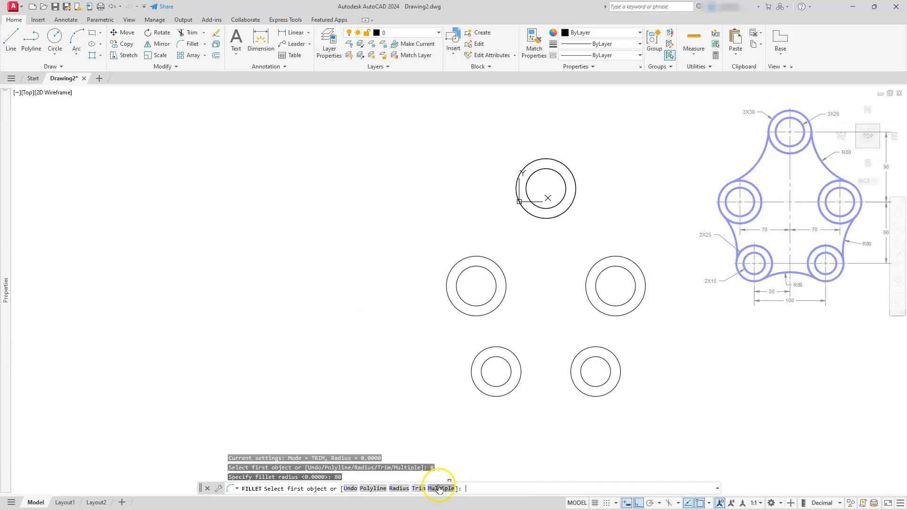
left_click(435, 490)
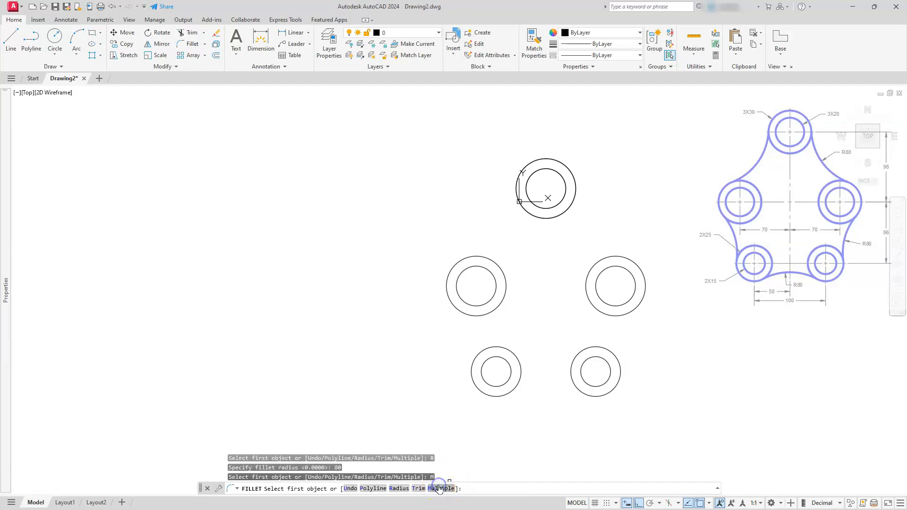
left_click(519, 380)
left_click(572, 378)
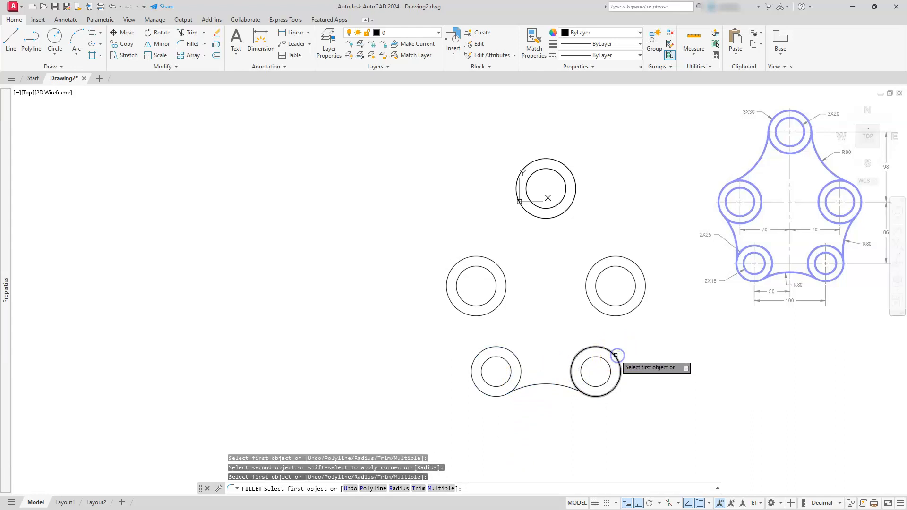
left_click(617, 355)
left_click(629, 311)
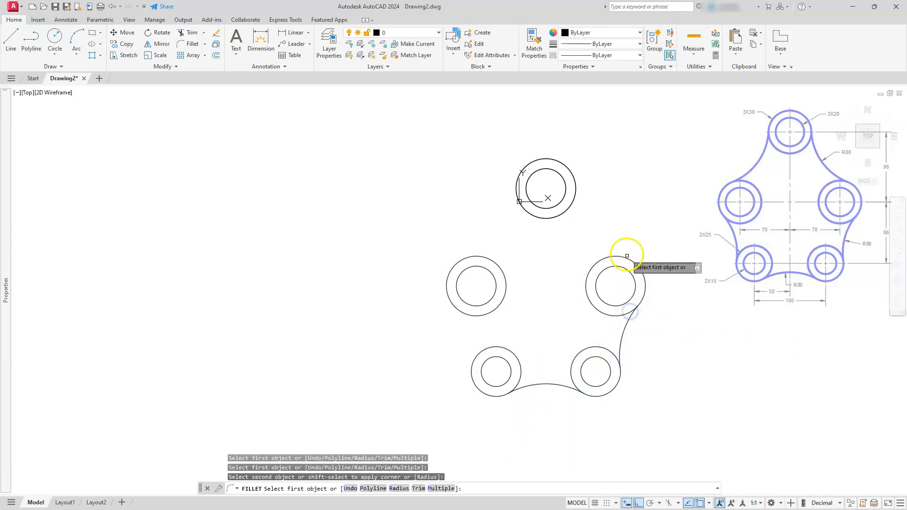
Fillet the remaining outer circles with R80 arcs from the right circle over the top circle to the lower-left circle.
left_click(621, 258)
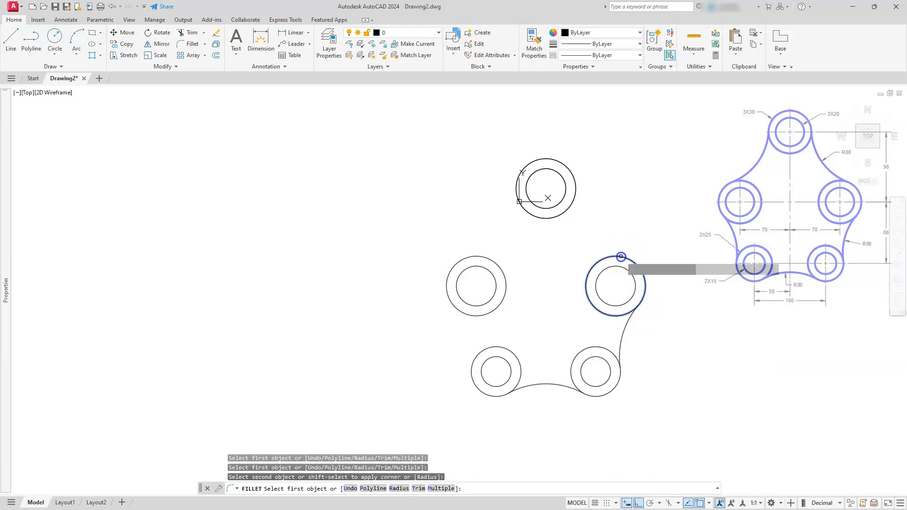
left_click(573, 200)
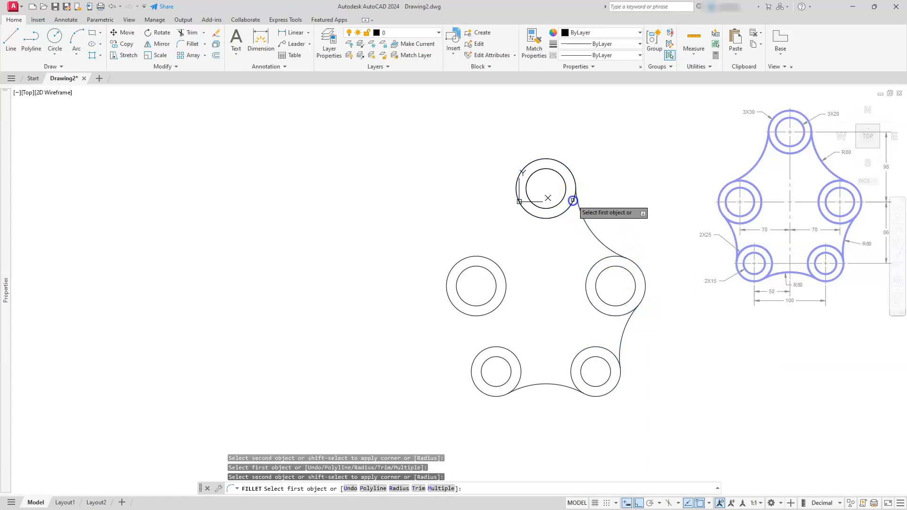
left_click(522, 206)
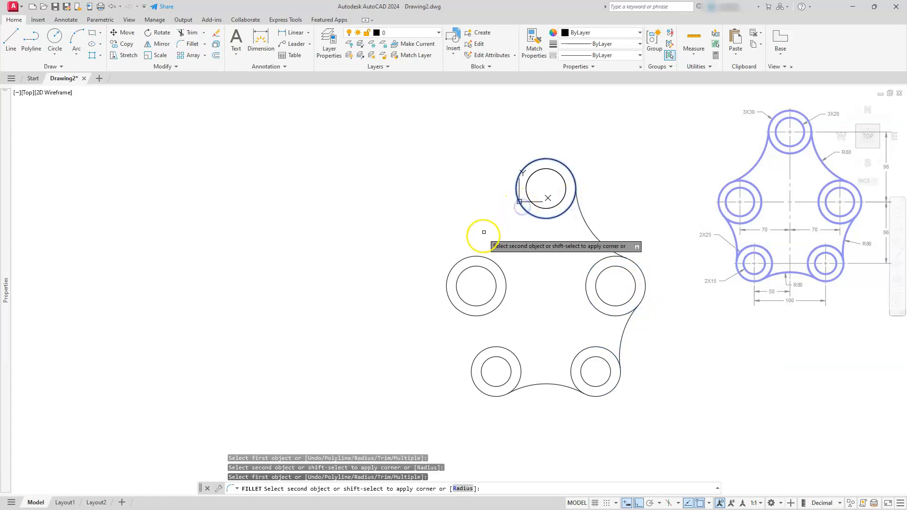
left_click(480, 256)
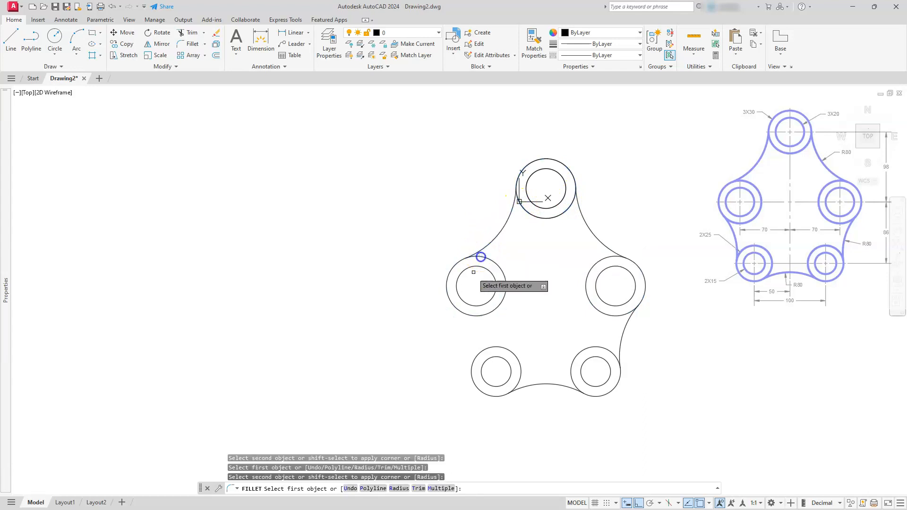
left_click(459, 311)
left_click(475, 356)
key("Escape")
key("Escape")
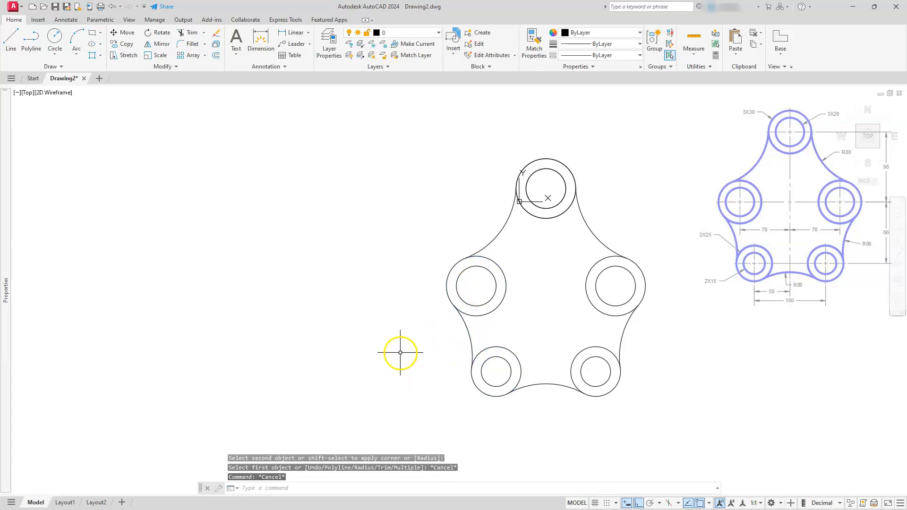
key("F1")
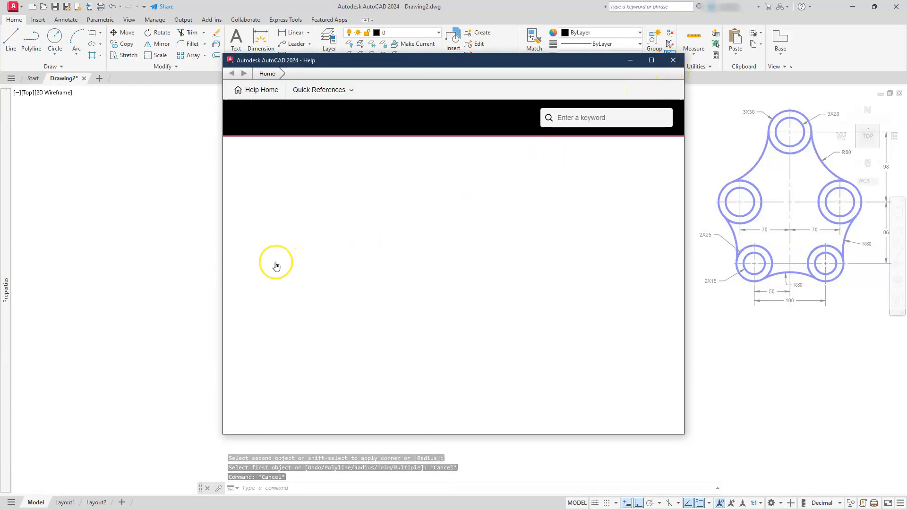
left_click(673, 60)
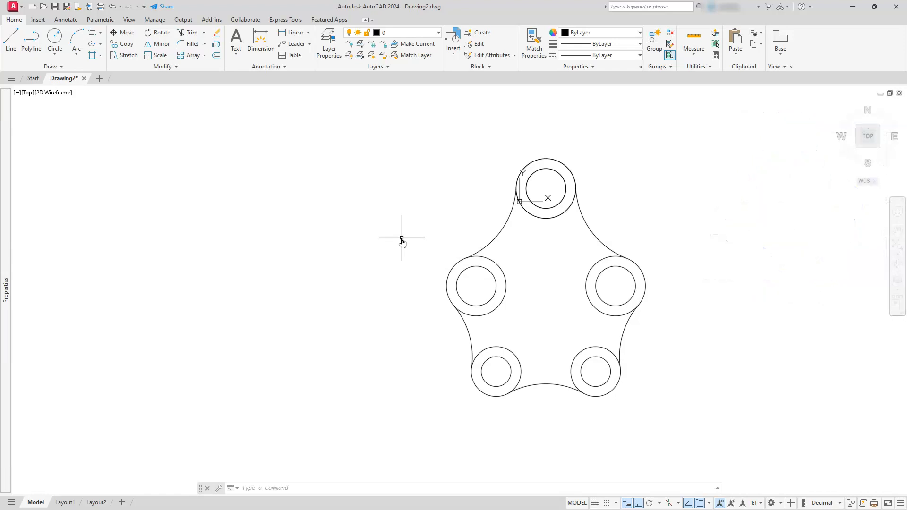
mouse_move(6, 373)
left_click(283, 310)
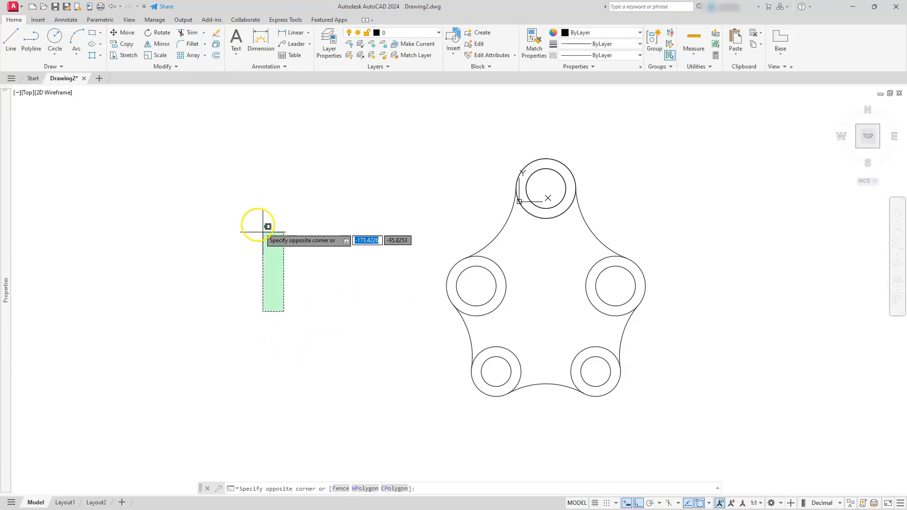
key("Escape")
Draw a 297 by 210 rectangle with its corner placed to the left of the plate.
left_click(91, 33)
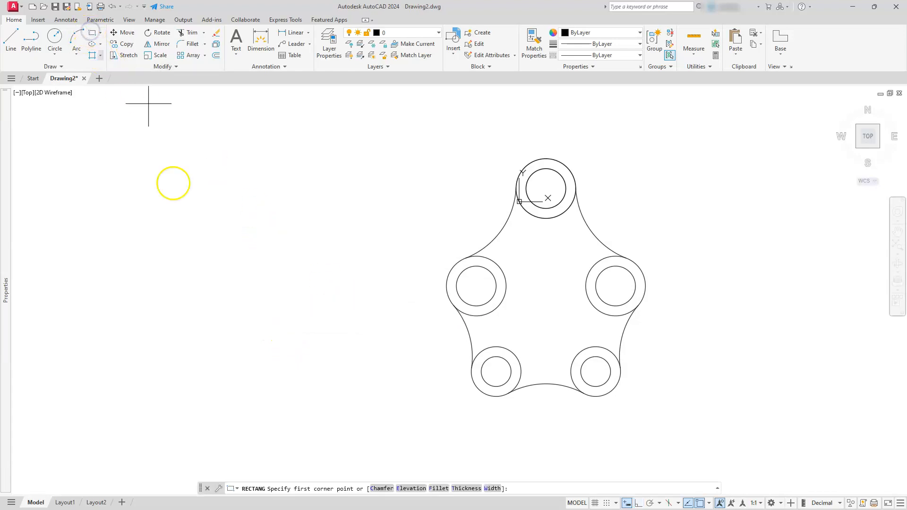
left_click(254, 302)
type("2")
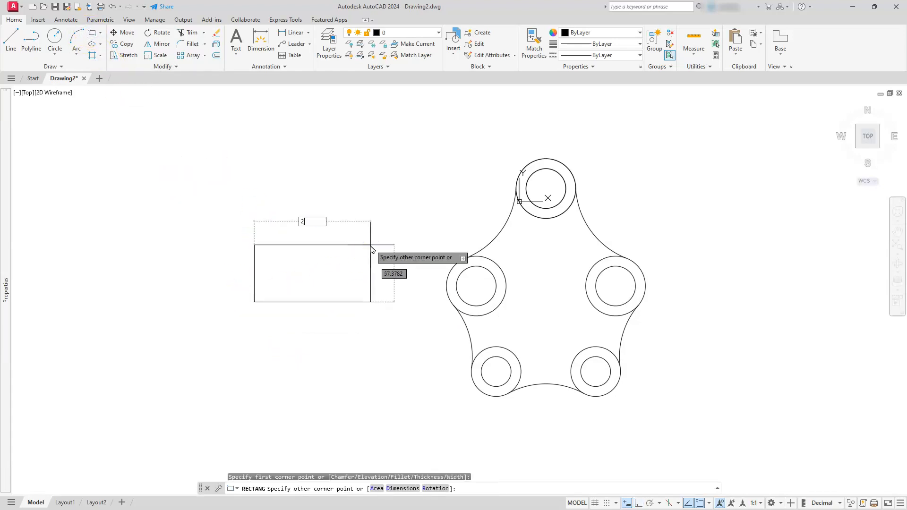
type("97")
key("Tab")
type("2")
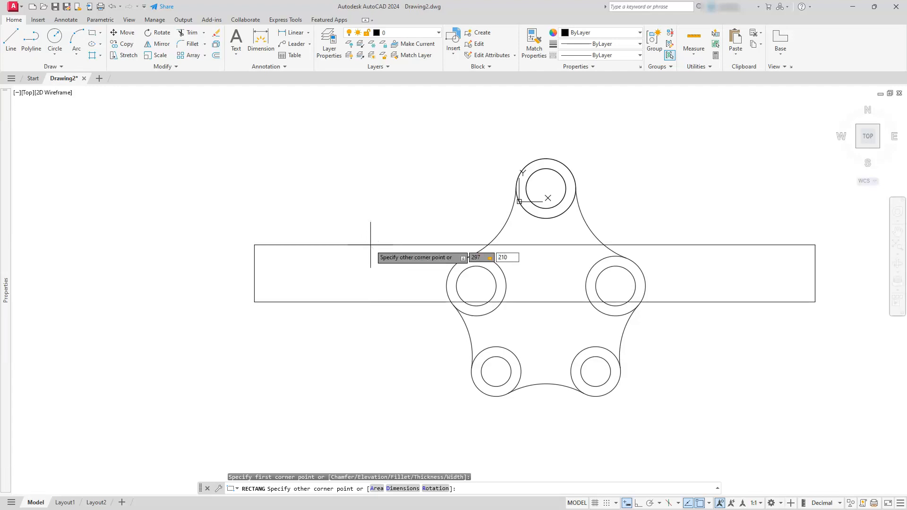
key("Return")
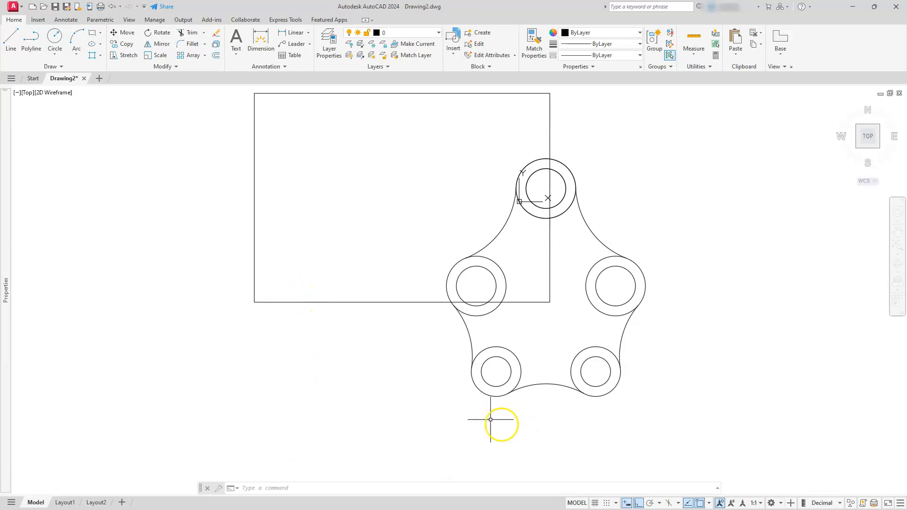
Switch to Calculator and multiply 0.25 by 25.4, then return to the drawing.
key("alt+Tab")
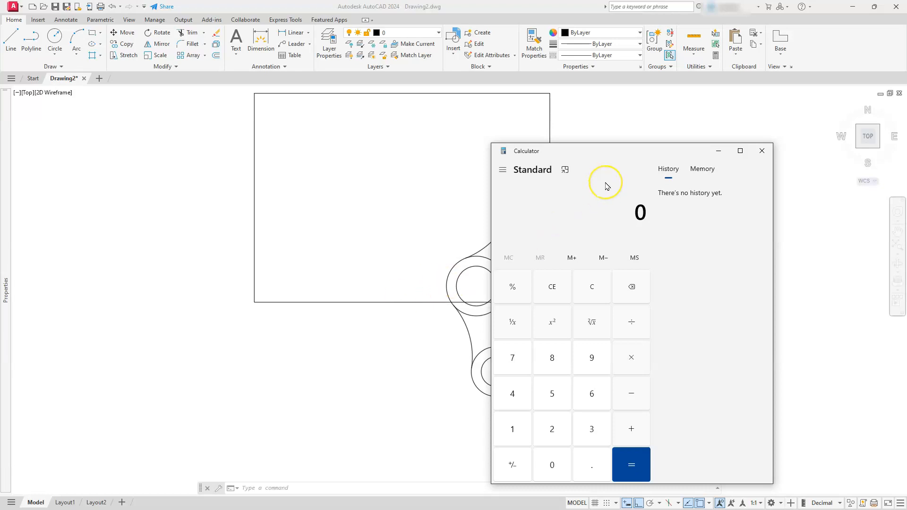
type(".25")
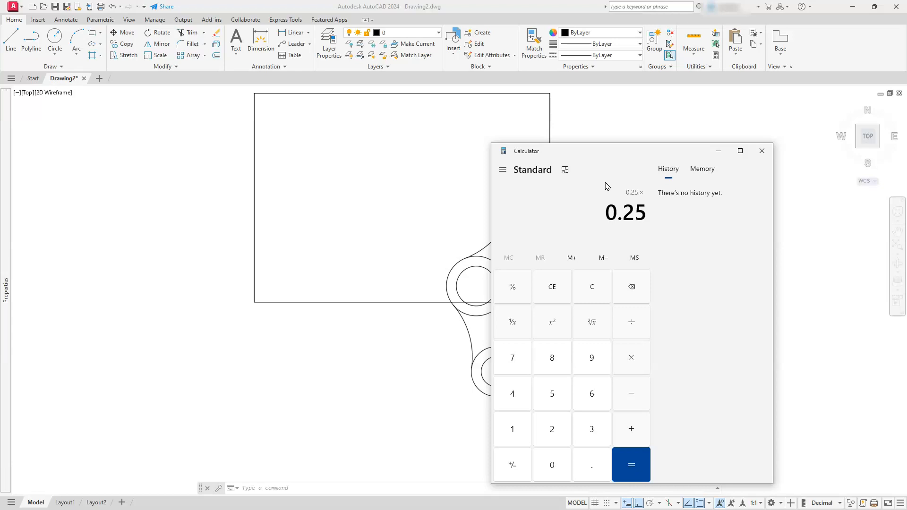
type("25.4")
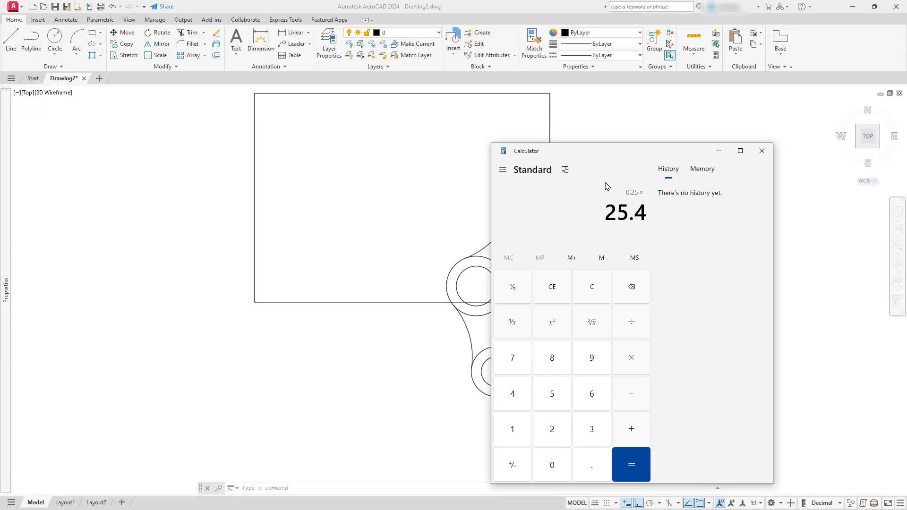
key("Return")
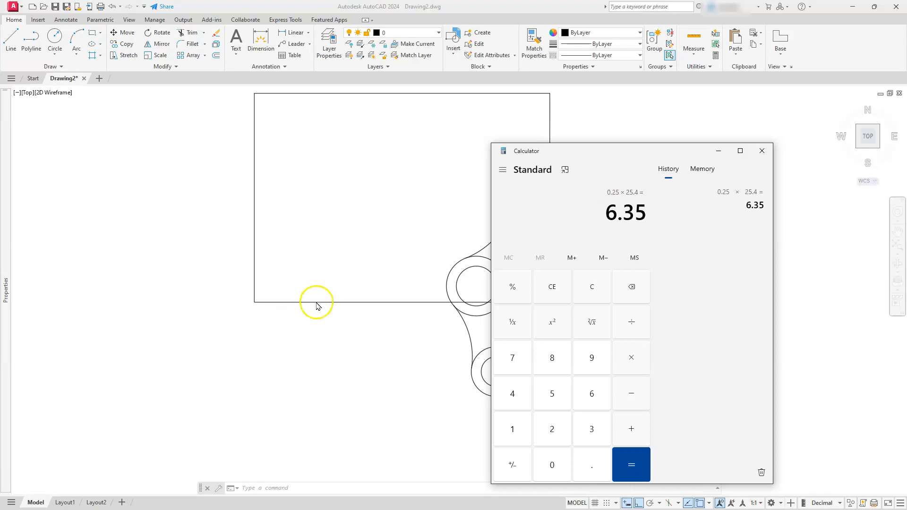
left_click(344, 335)
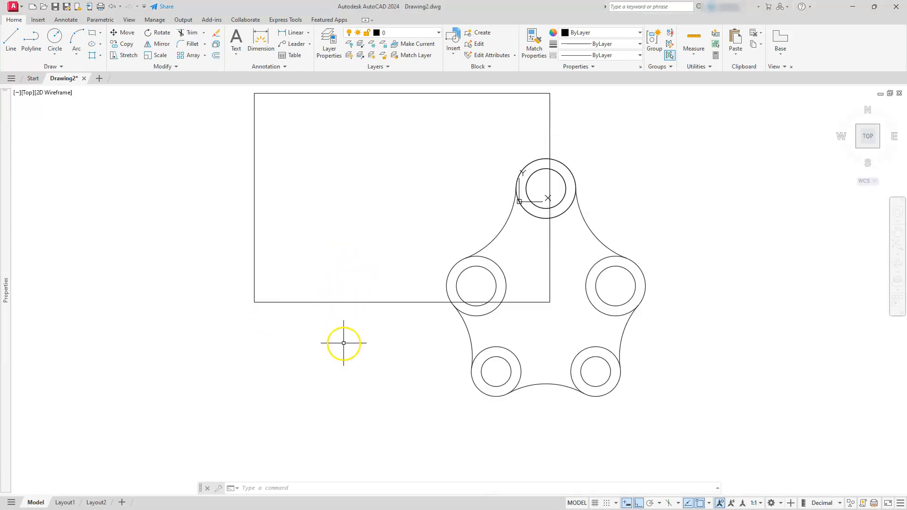
Offset the sheet rectangle 6.35 inward to create the inner border line.
left_click(215, 57)
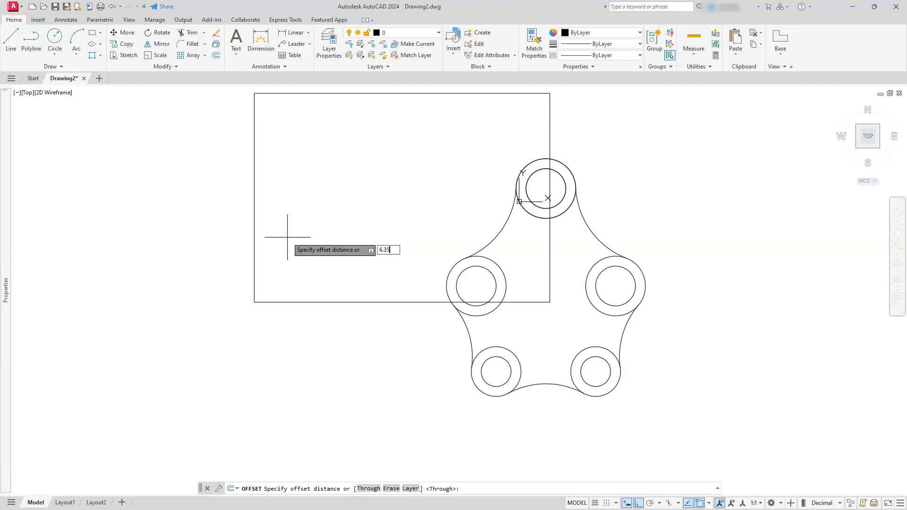
key("Return")
left_click(321, 302)
left_click(355, 239)
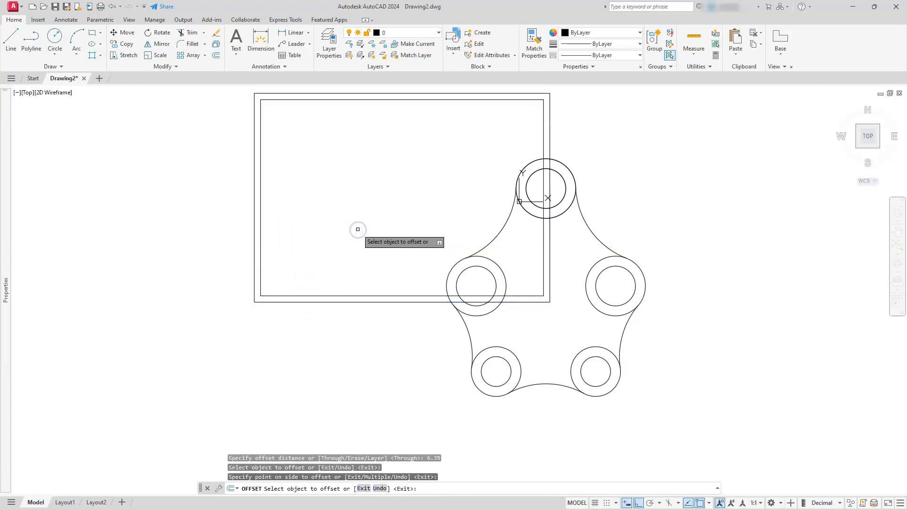
key("Escape")
key("Escape")
key("Escape")
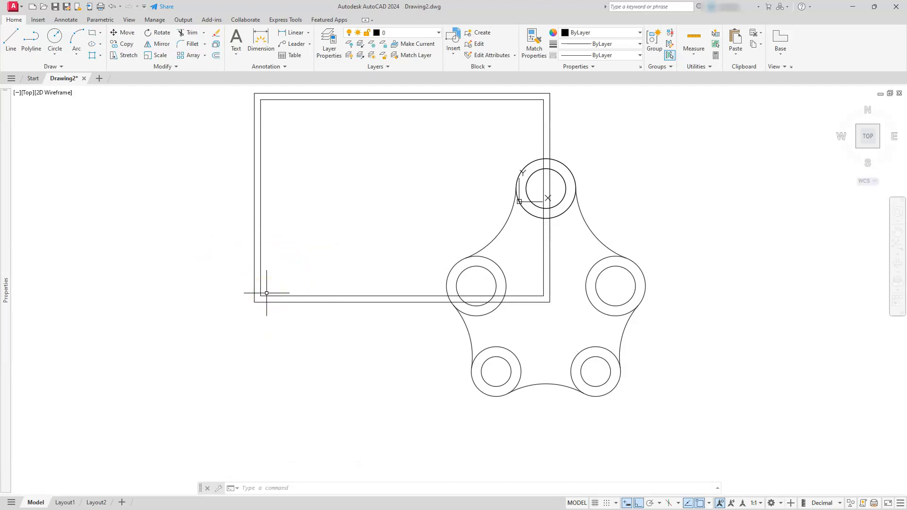
Make a block named TB from both border rectangles, with its base point at the outer rectangle's lower-left corner.
left_click(312, 268)
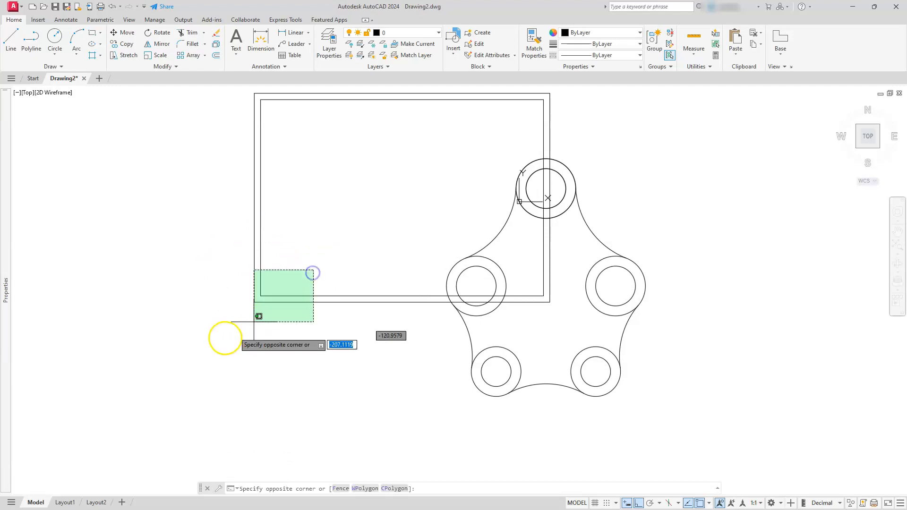
left_click(216, 337)
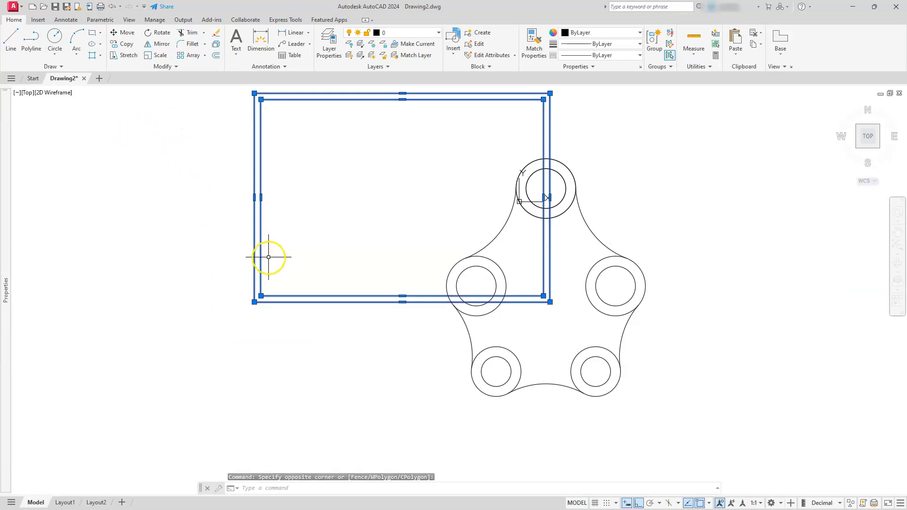
type("BM")
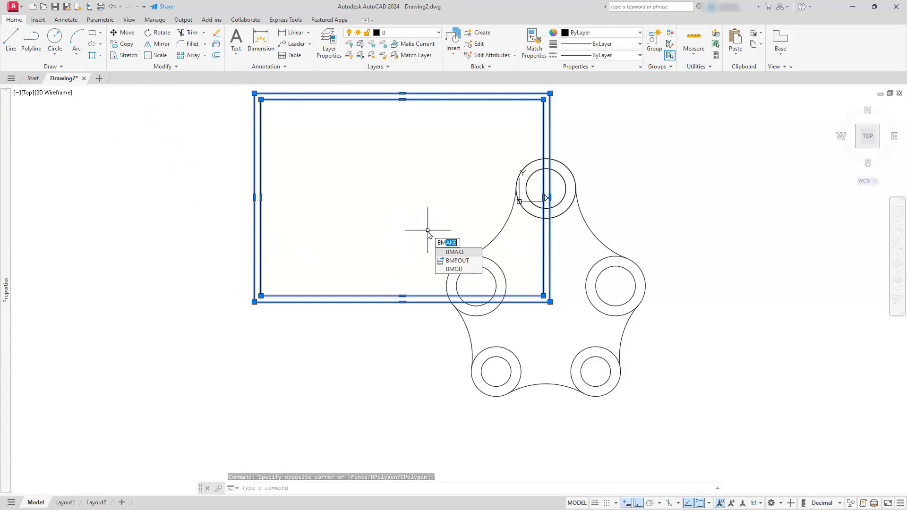
key("Escape")
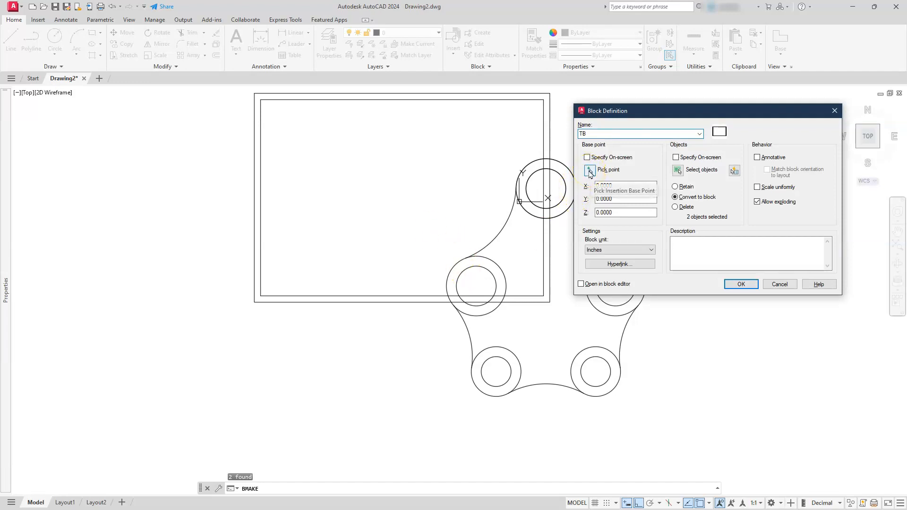
left_click(590, 171)
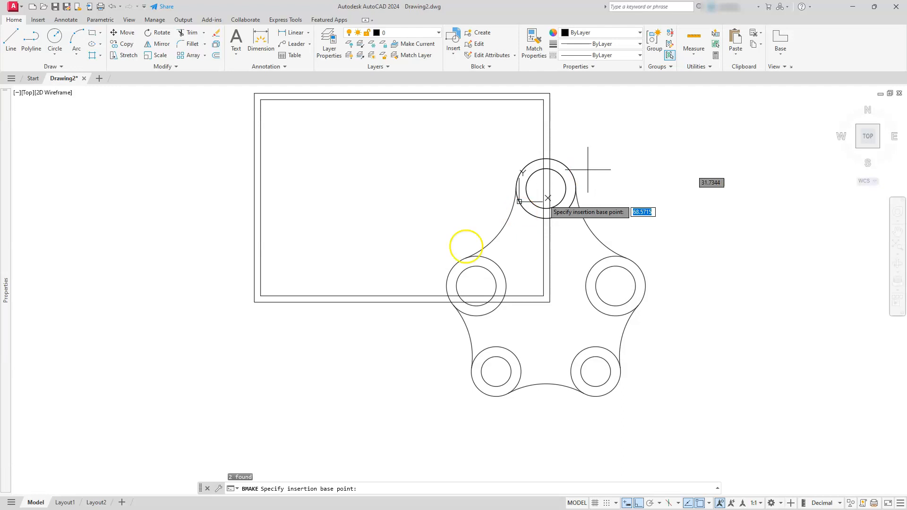
left_click(254, 301)
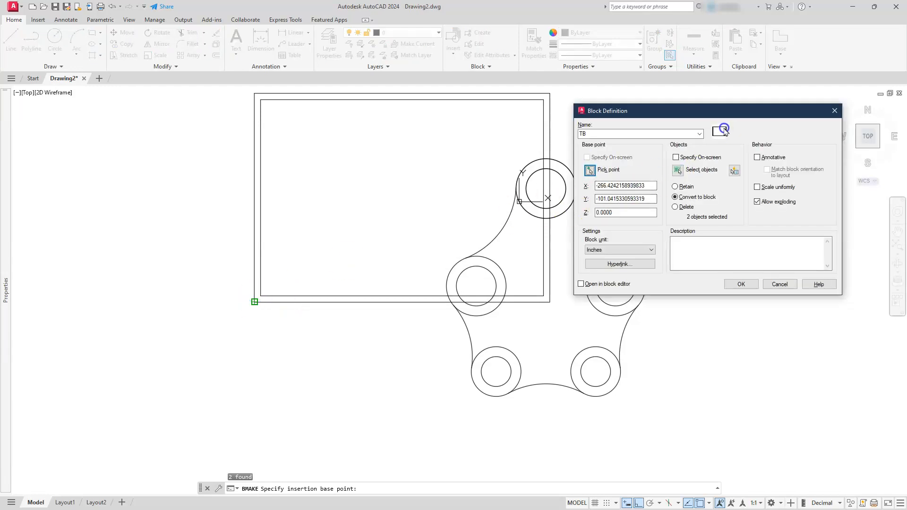
left_click(743, 285)
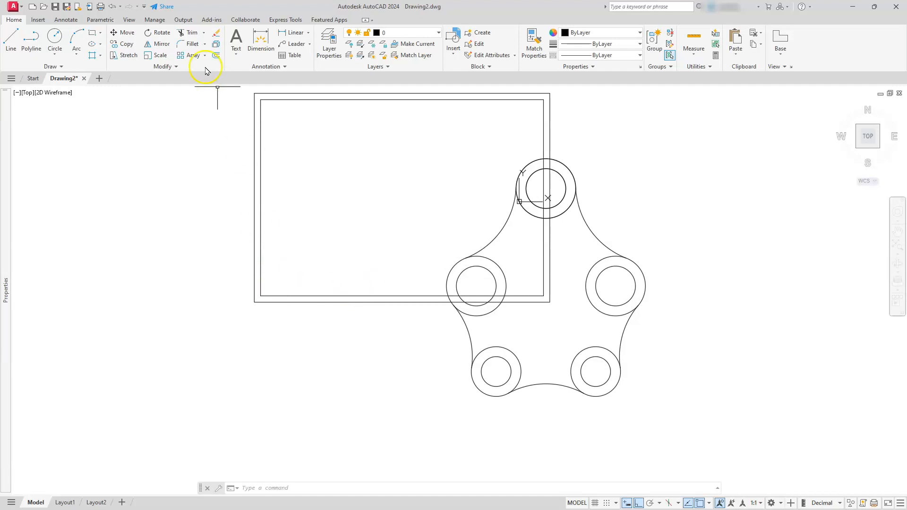
Try to move the TB border block from its lower-left corner to 0,0.
left_click(125, 32)
left_click(312, 253)
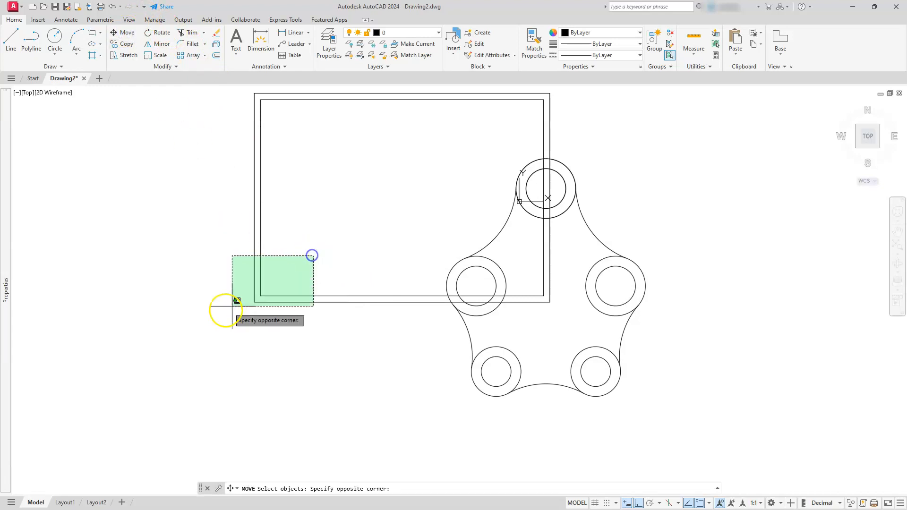
left_click(218, 316)
key("Return")
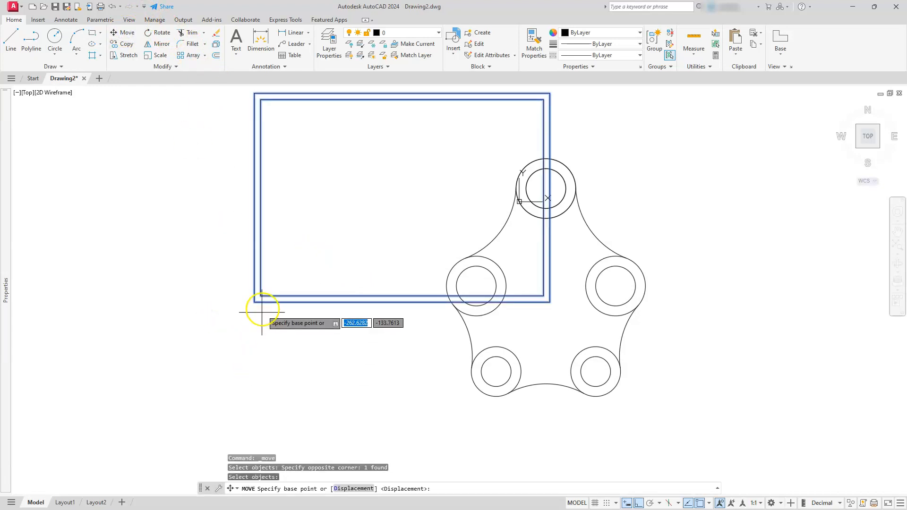
left_click(254, 302)
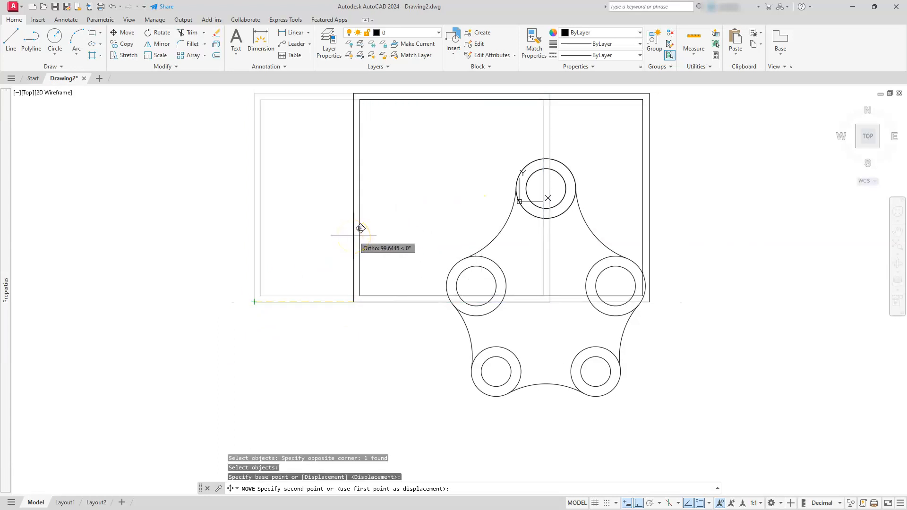
type("0,")
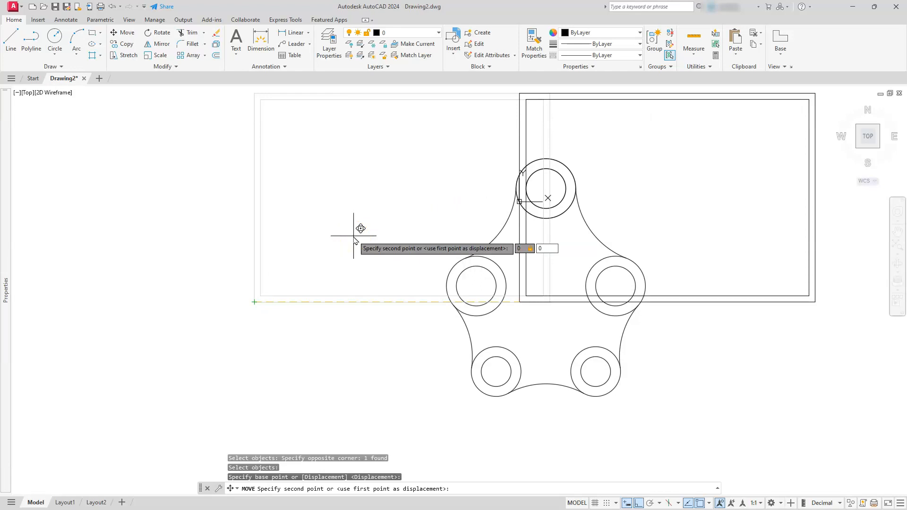
type("0")
key("Return")
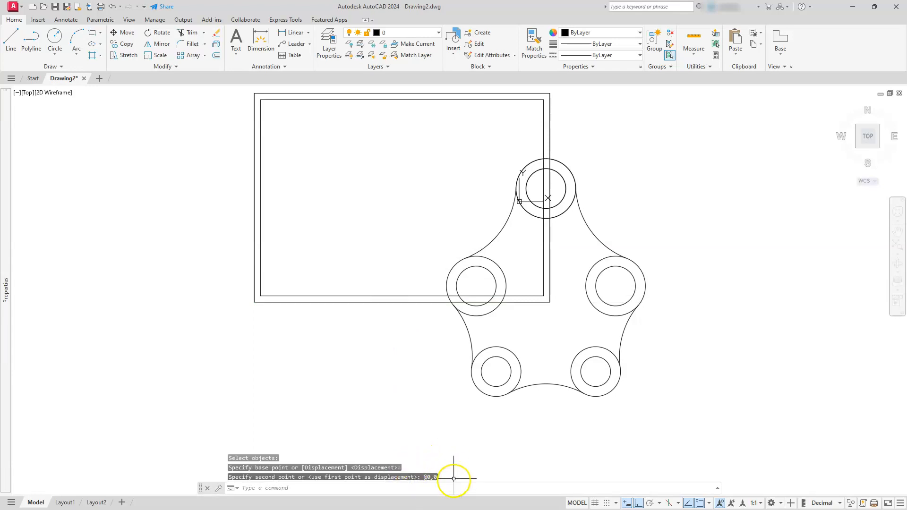
Turn off dynamic input and move the TB border block so its lower-left corner lies at absolute 0,0.
left_click(627, 503)
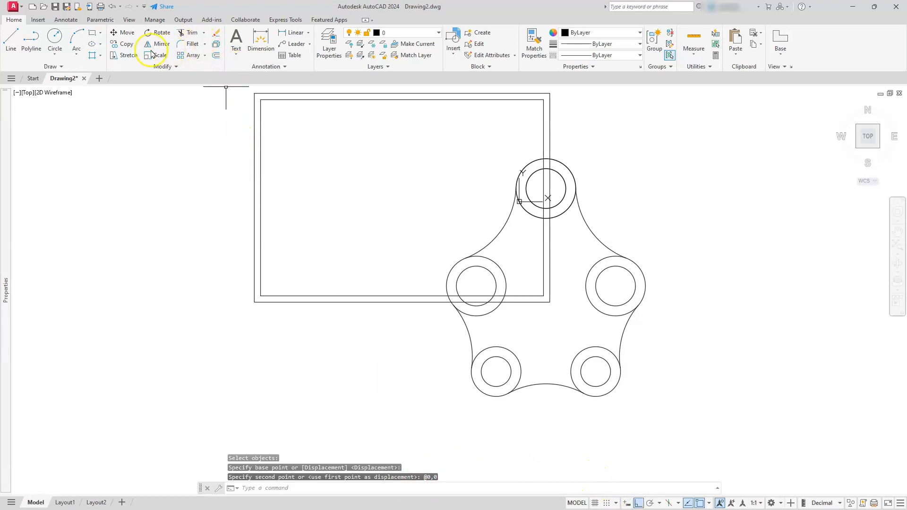
left_click(129, 34)
left_click(304, 225)
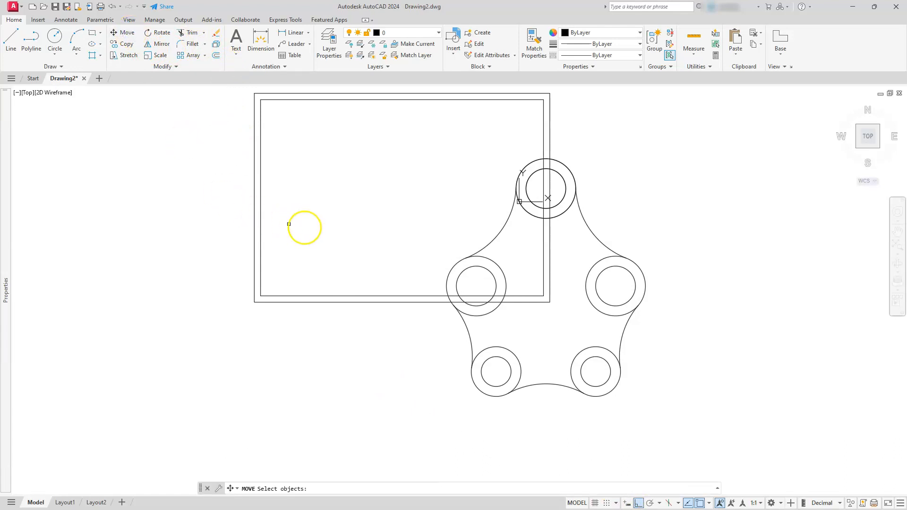
left_click(209, 298)
key("Return")
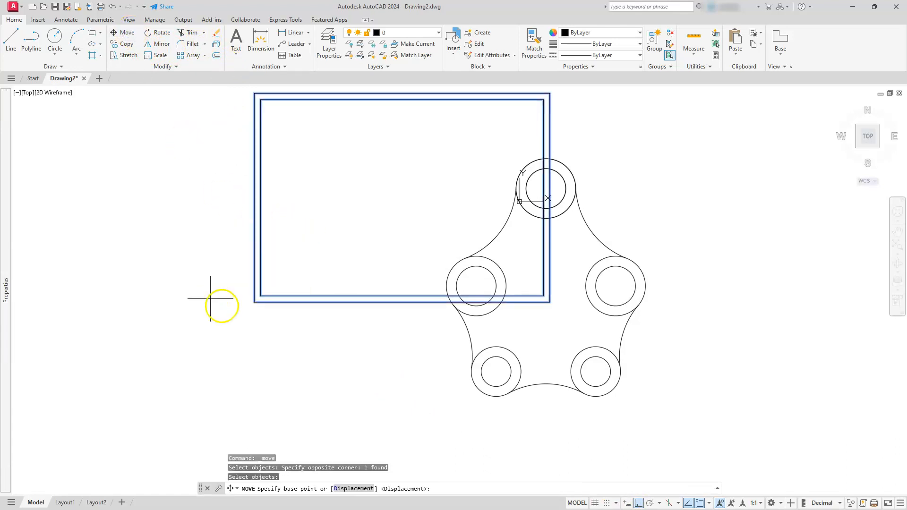
left_click(254, 302)
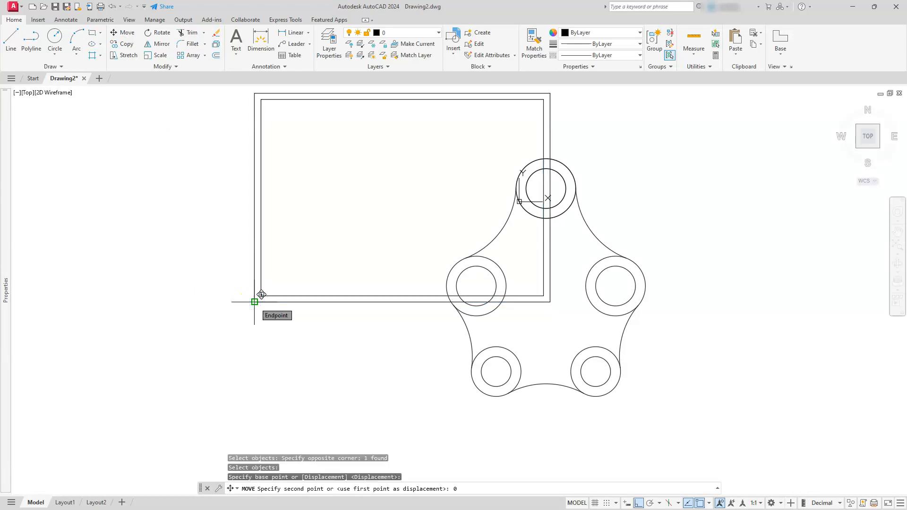
type("0,0")
key("Return")
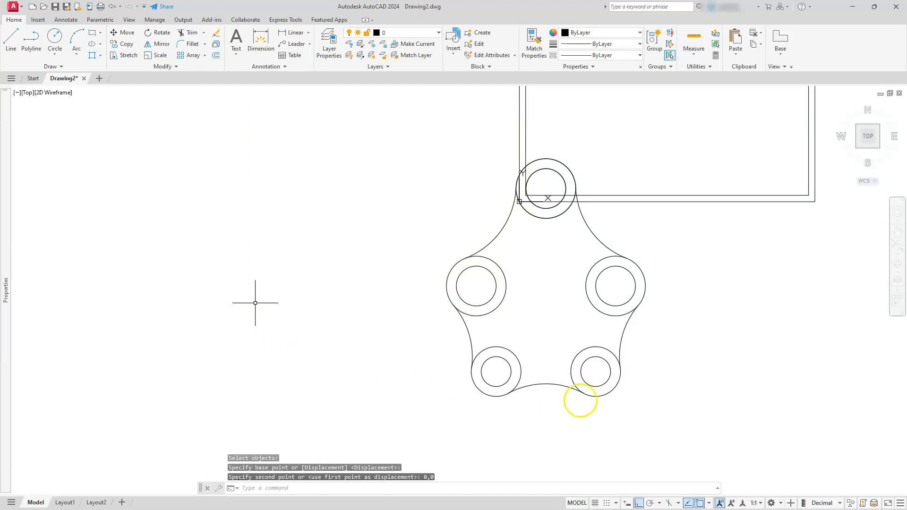
Select the whole plate and move it up into the border frame.
left_click(626, 506)
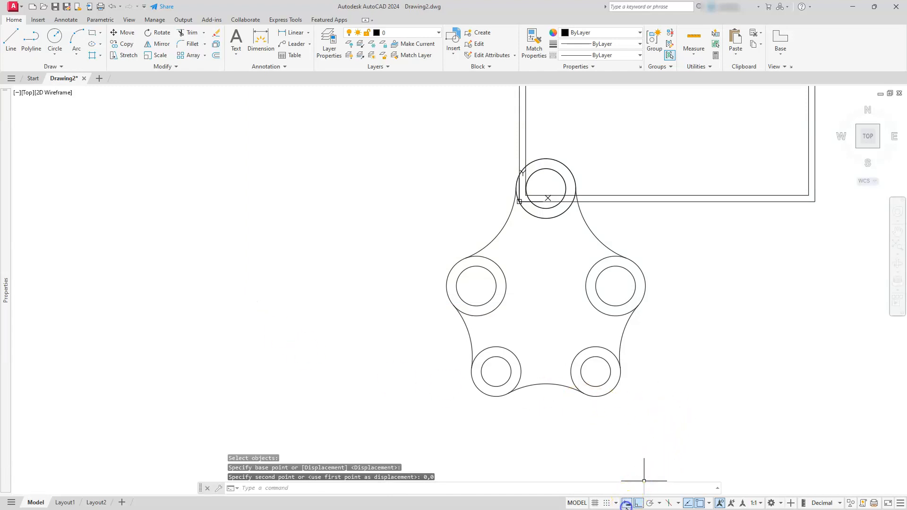
left_click(400, 302)
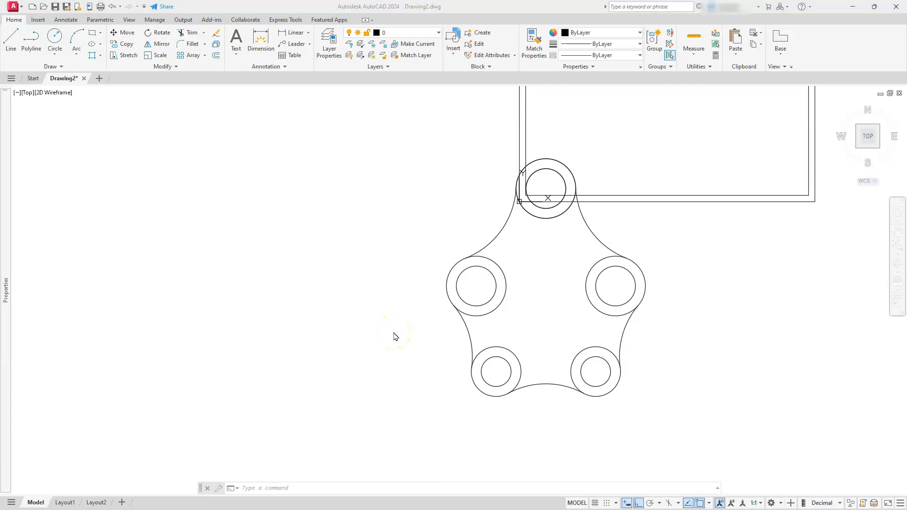
scroll(395, 336, "down", 4)
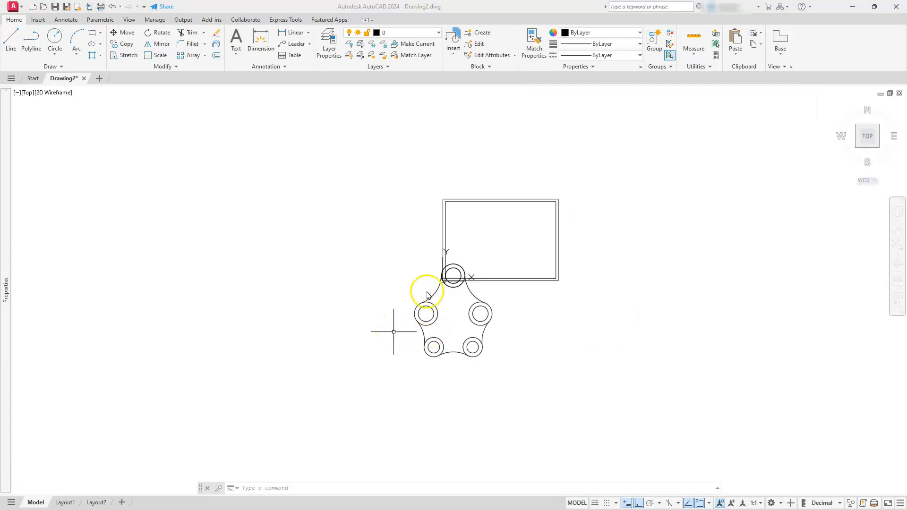
left_click(345, 256)
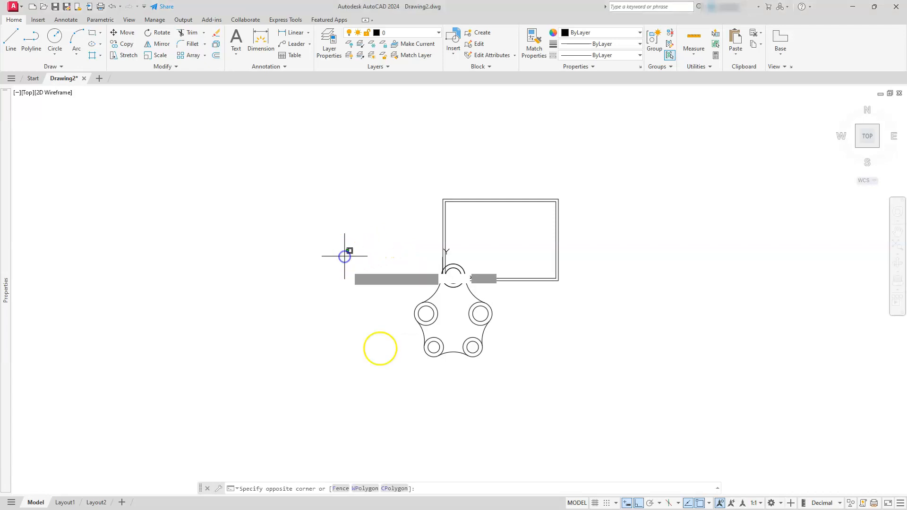
left_click(521, 403)
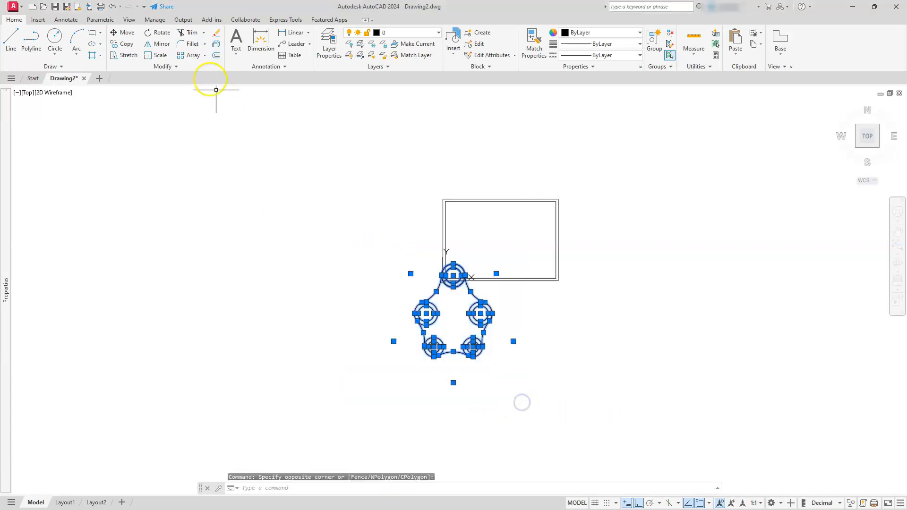
left_click(127, 35)
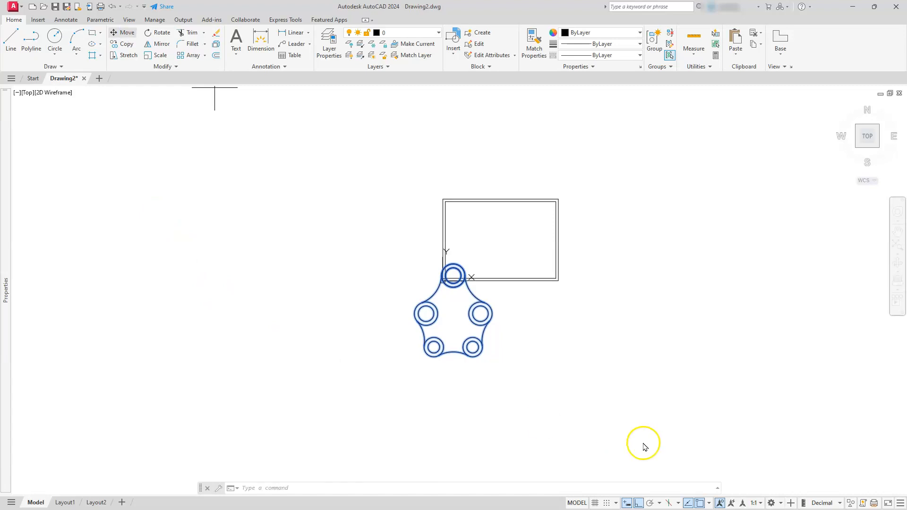
left_click(641, 502)
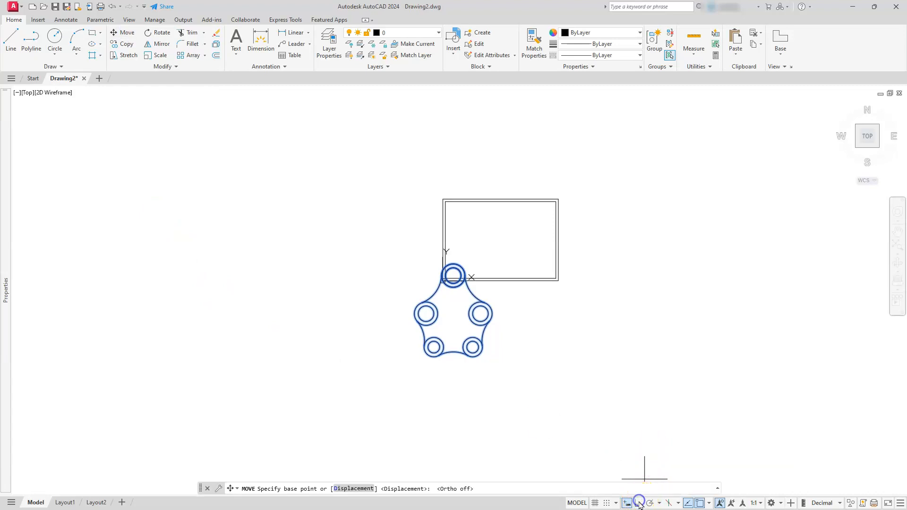
left_click(264, 417)
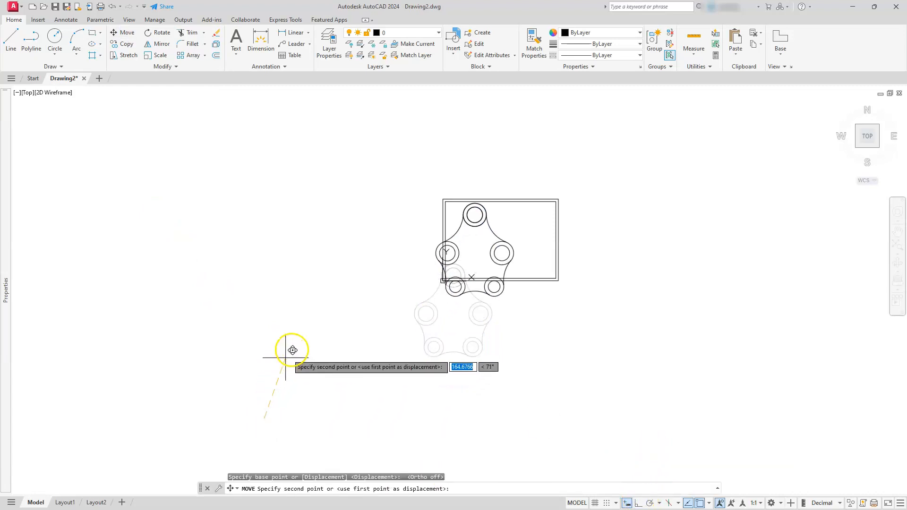
left_click(311, 331)
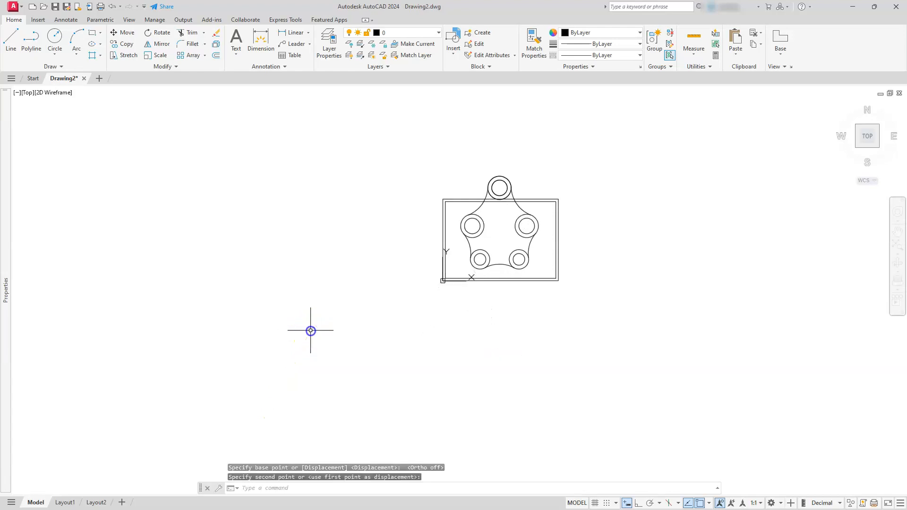
Set the TB border block's scale to 2 in X, Y and Z through its properties.
left_click(567, 245)
left_click(551, 285)
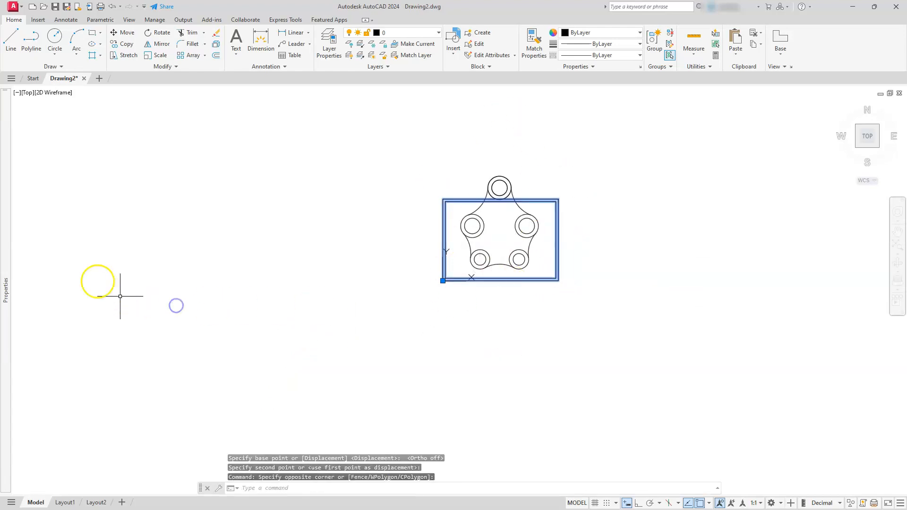
mouse_move(7, 285)
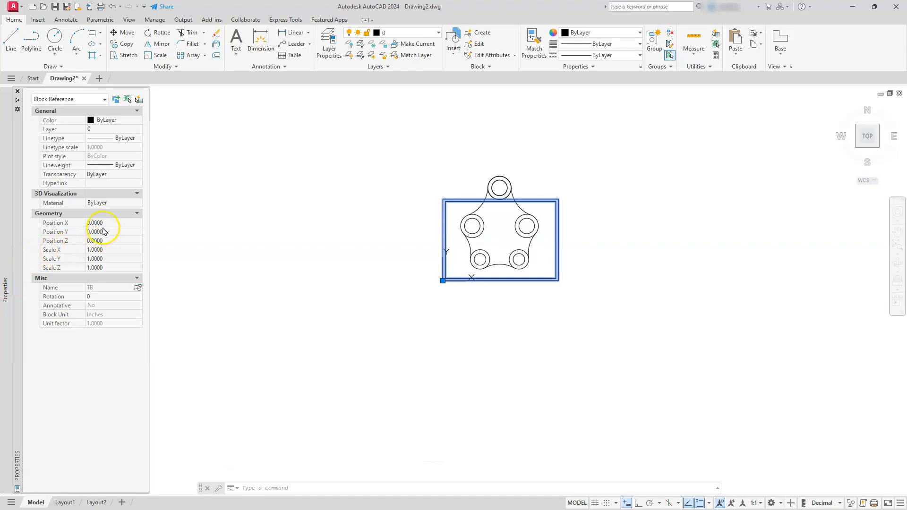
left_click(107, 249)
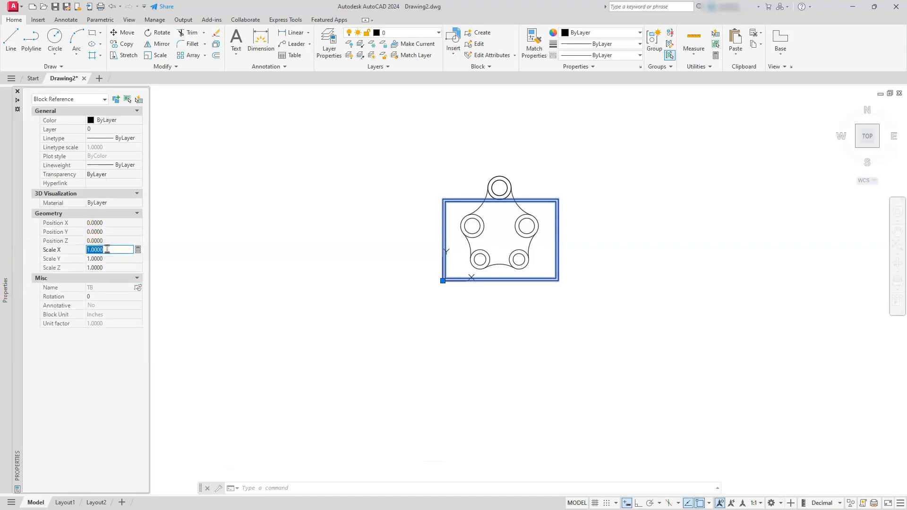
type("2")
key("Tab")
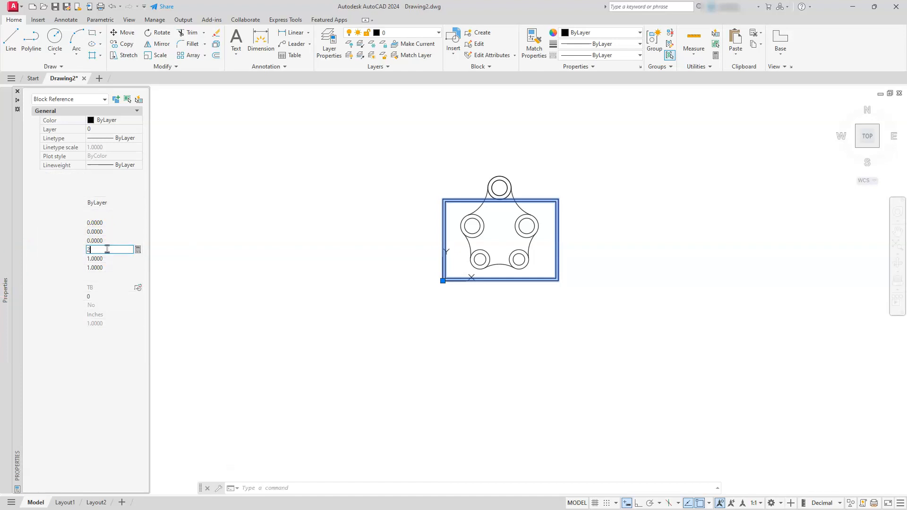
type("2")
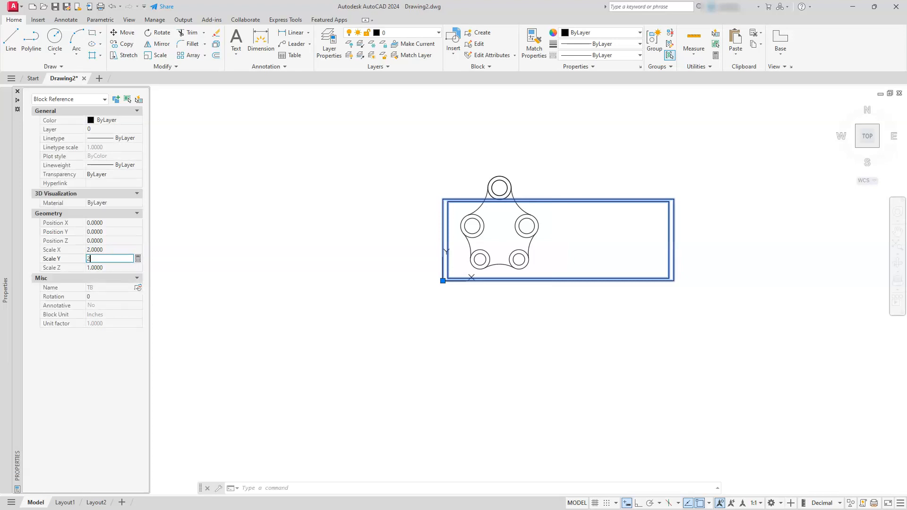
key("Tab")
type("2")
key("Return")
key("Escape")
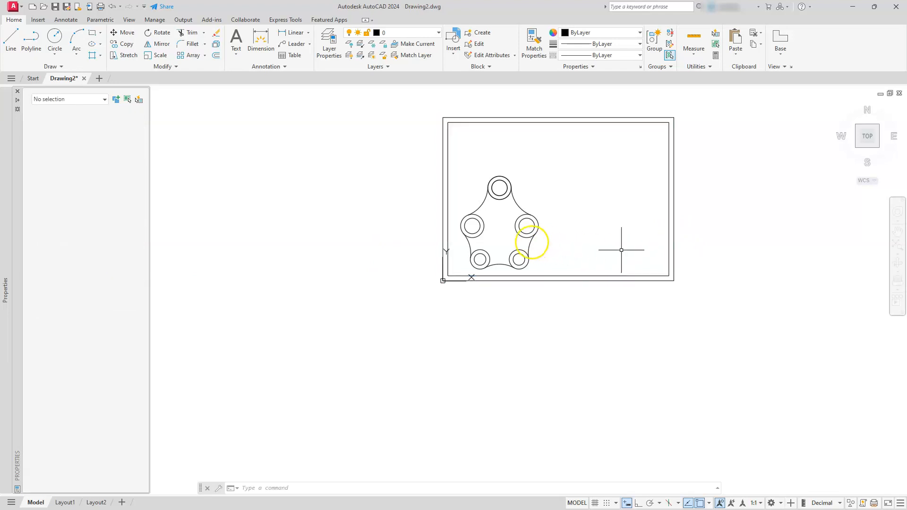
Move the whole plate to the middle of the border frame and zoom to the drawing extents.
key("ctrl+1")
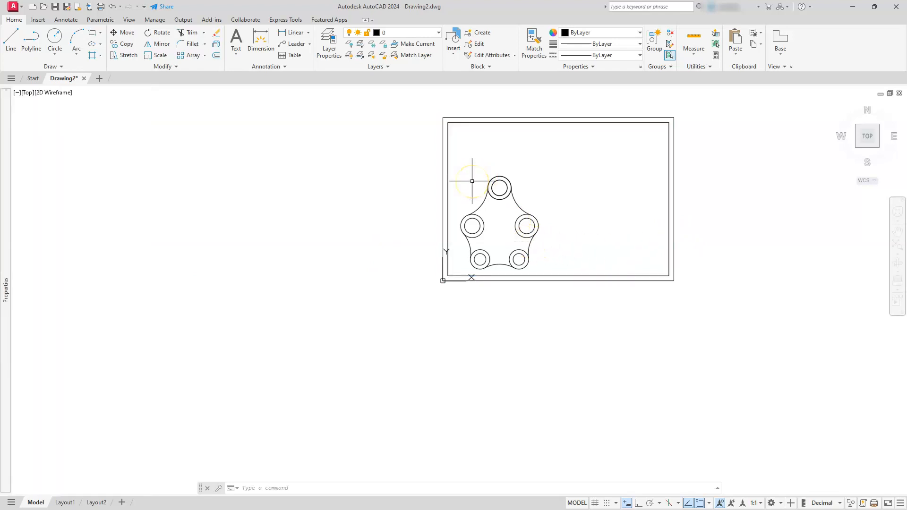
type("m")
key("space")
left_click(392, 152)
left_click(586, 323)
key("space")
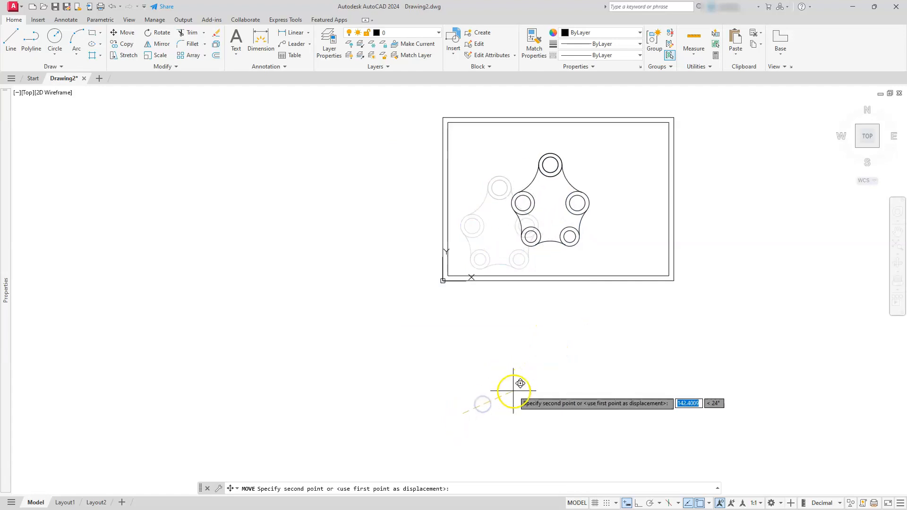
left_click(516, 393)
middle_click(530, 308)
middle_click(530, 308)
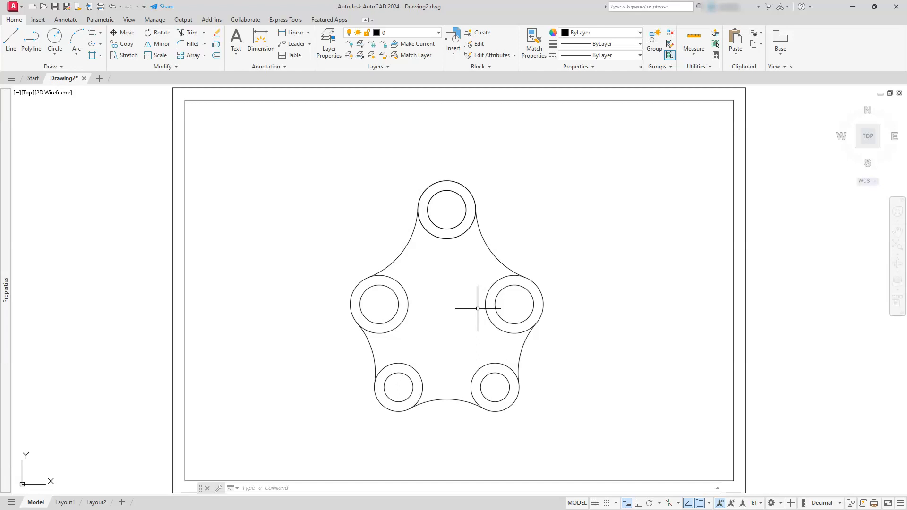
Set the annotation scale to 1:2.
left_click(759, 503)
left_click(760, 503)
left_click(760, 503)
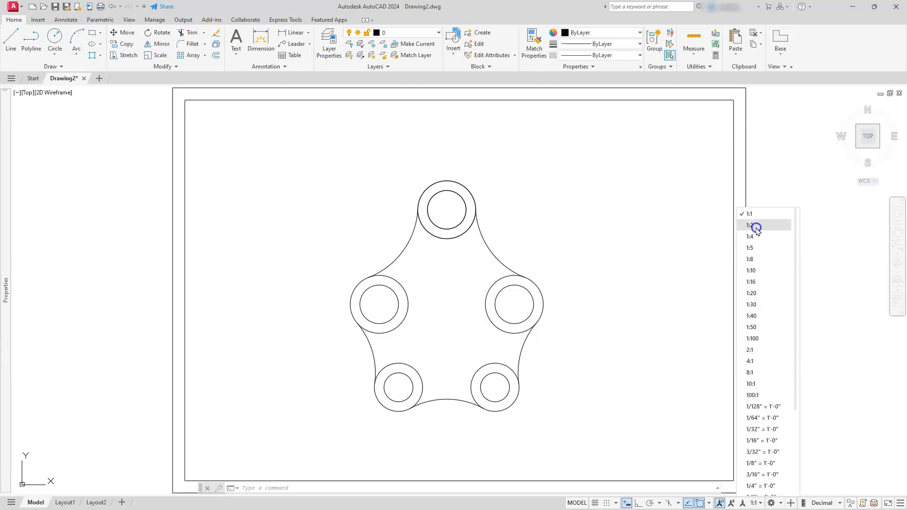
left_click(756, 227)
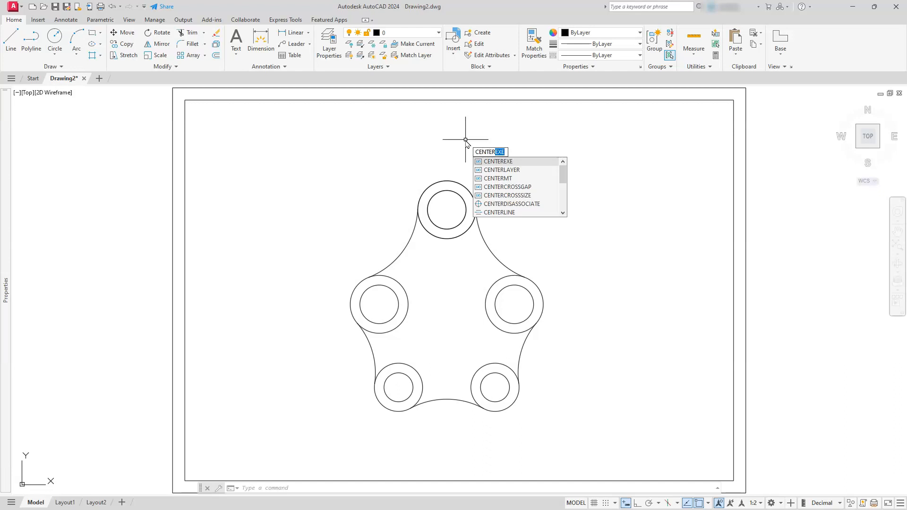
Set the CENTEREXE system variable to 3.
type("EXE")
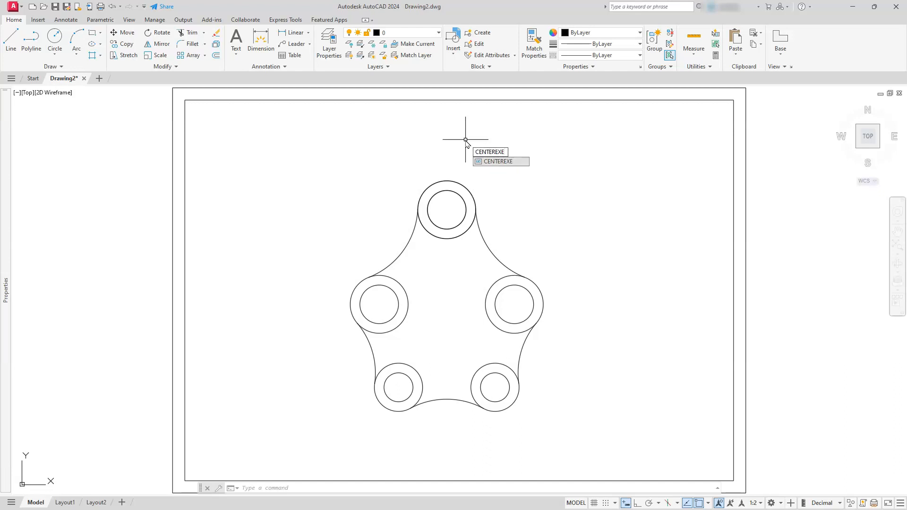
key("Return")
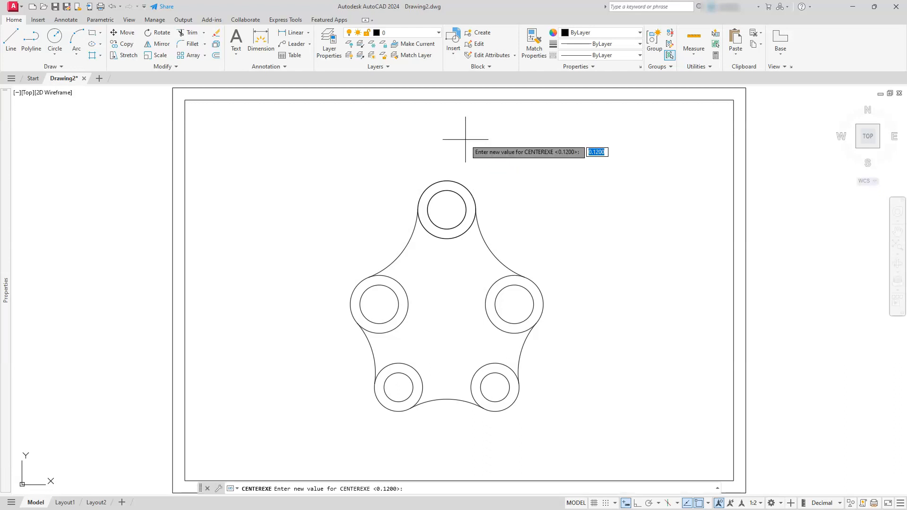
type("3")
key("Return")
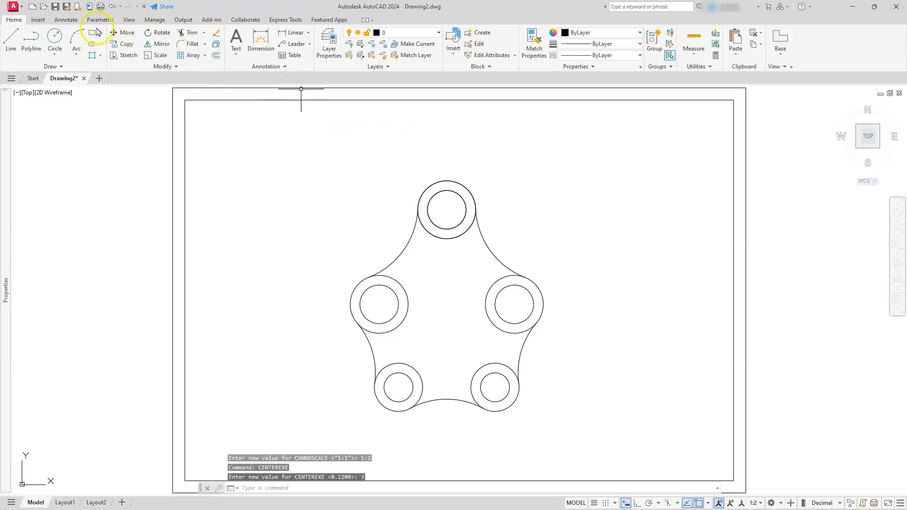
Add center marks to the outer circles of all five bosses with the Center Mark tool.
left_click(66, 20)
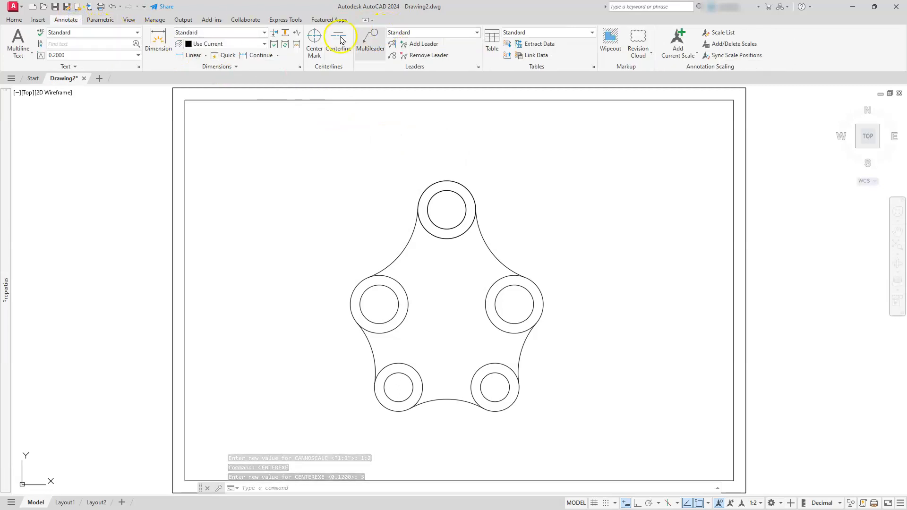
left_click(315, 47)
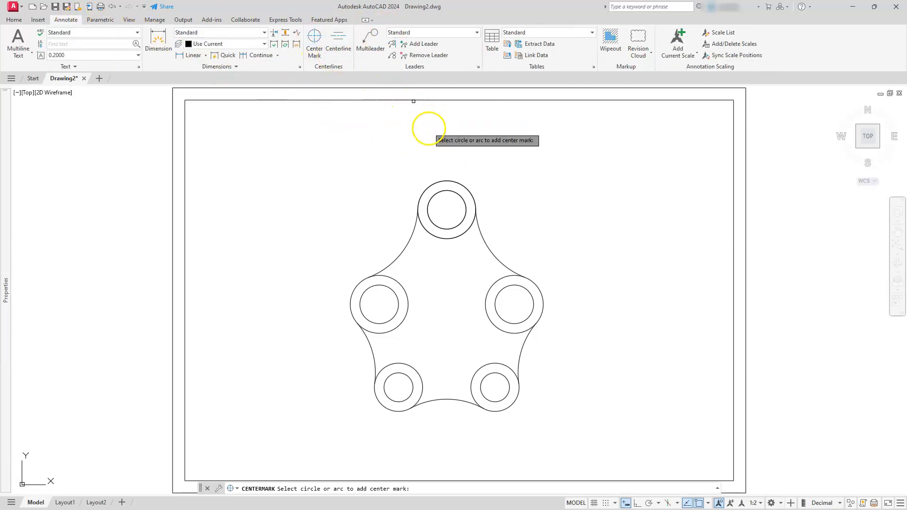
left_click(456, 184)
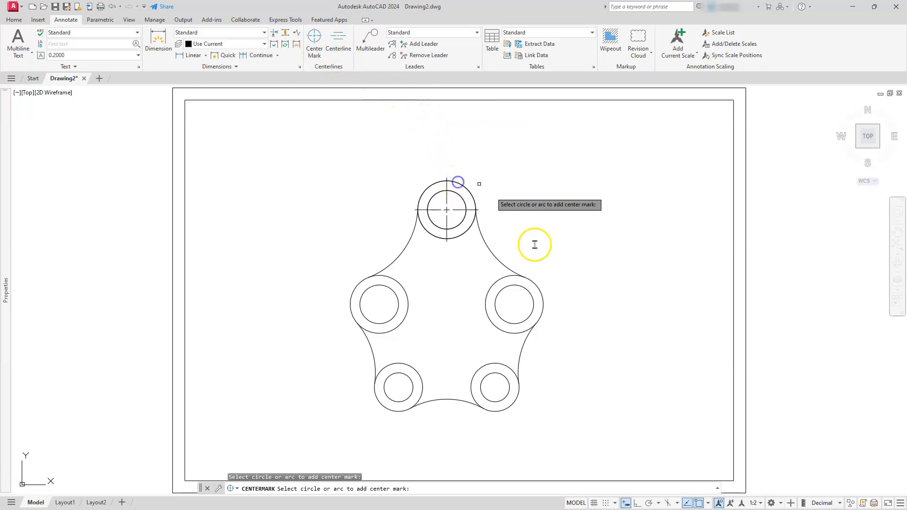
left_click(530, 282)
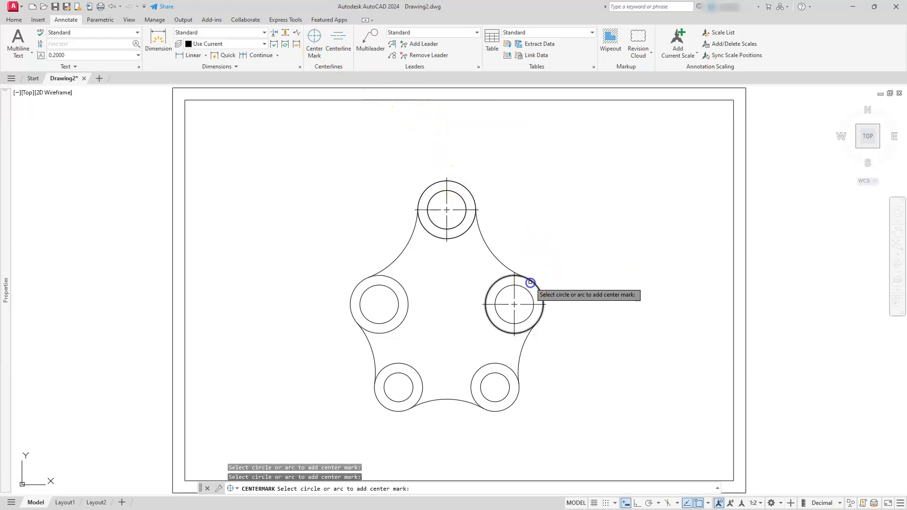
left_click(498, 364)
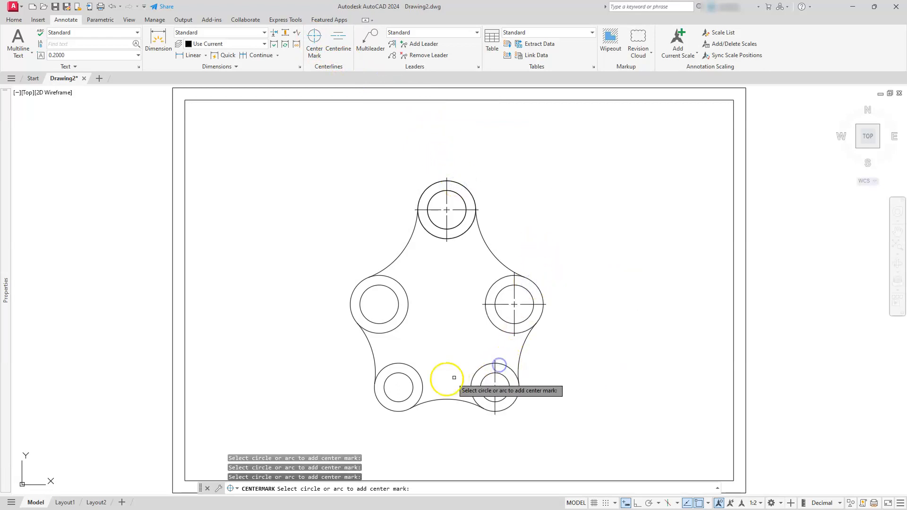
left_click(409, 366)
left_click(398, 326)
key("Escape")
key("Escape")
key("Escape")
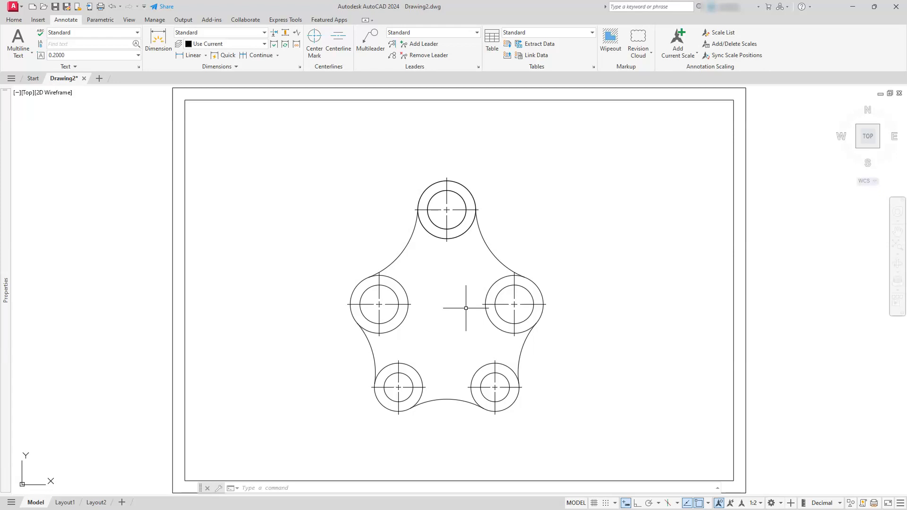
Make Annotative the current dimension style and open it for modification at its line settings.
left_click(301, 68)
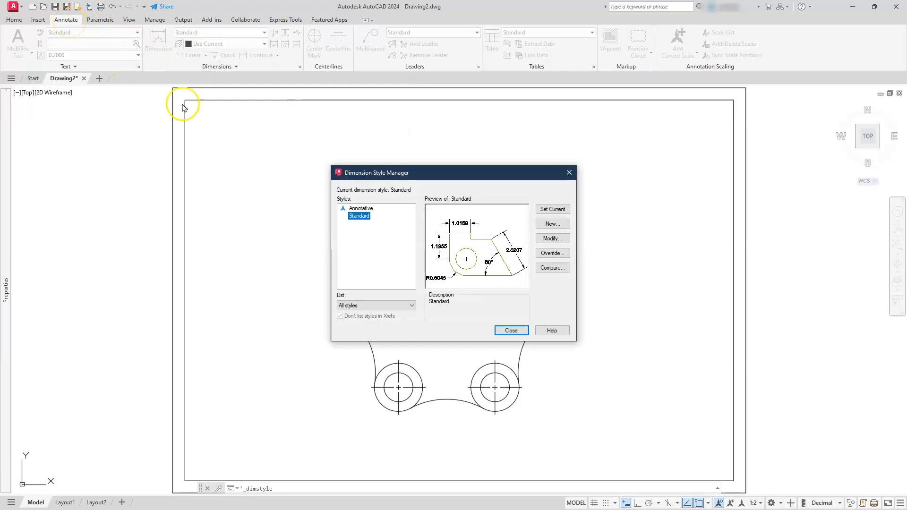
double_click(364, 209)
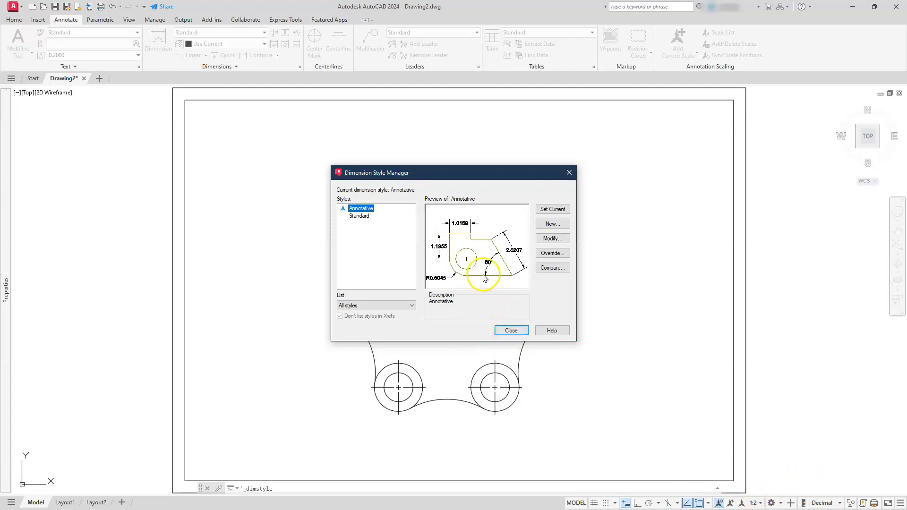
left_click(545, 238)
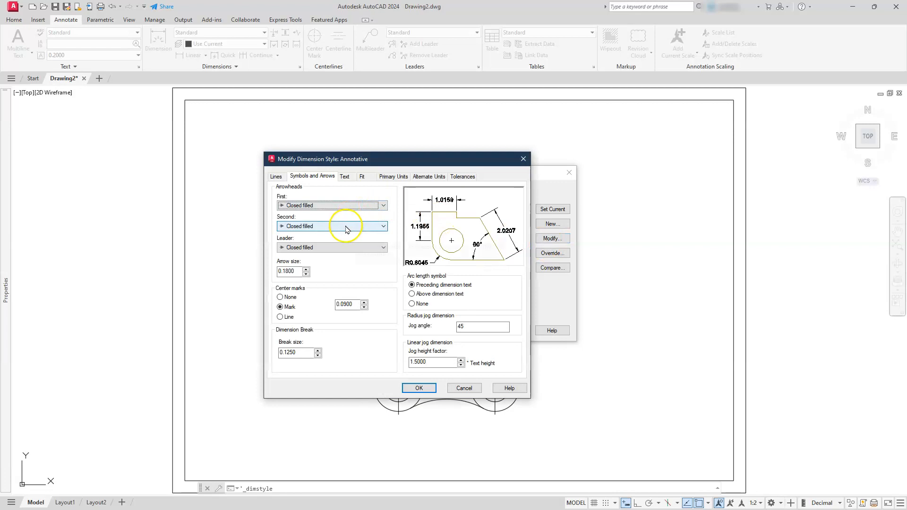
left_click(275, 177)
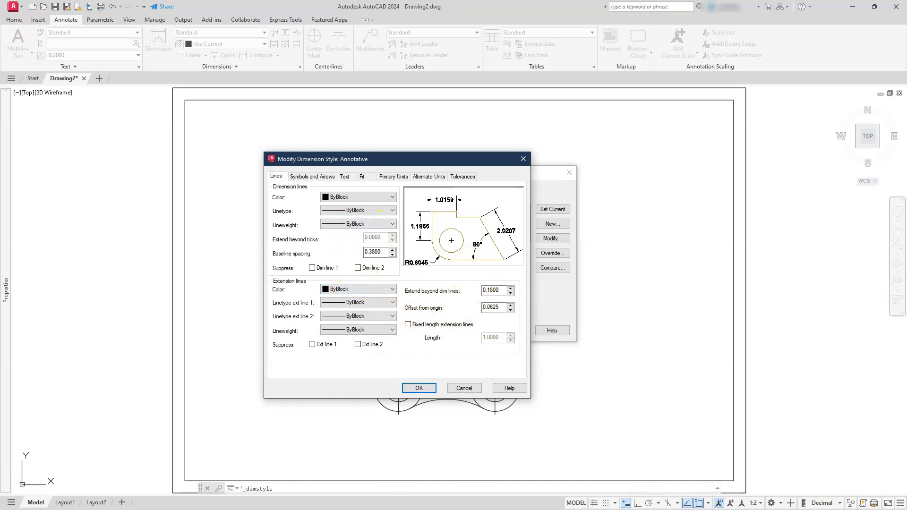
Switch to Calculator, multiply 0.38 by 25.4, and set the dimension baseline spacing to 9.7.
key("alt+Tab")
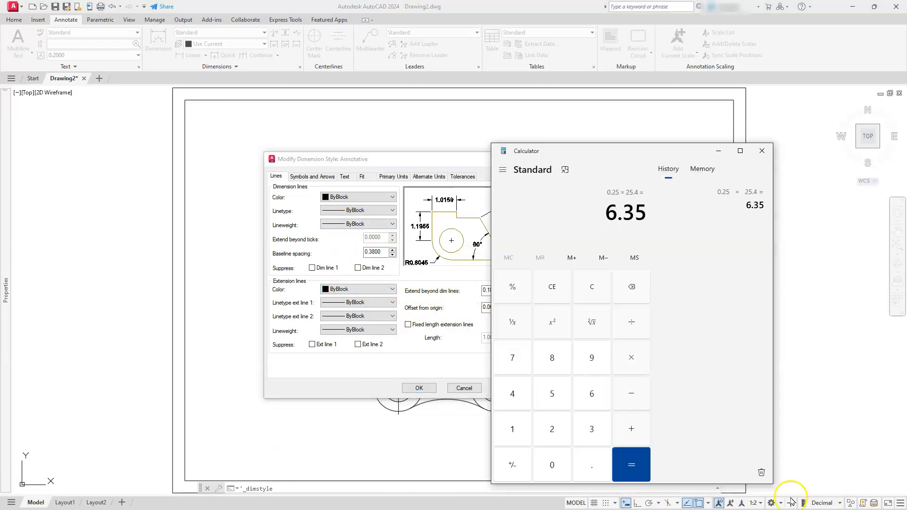
key("Escape")
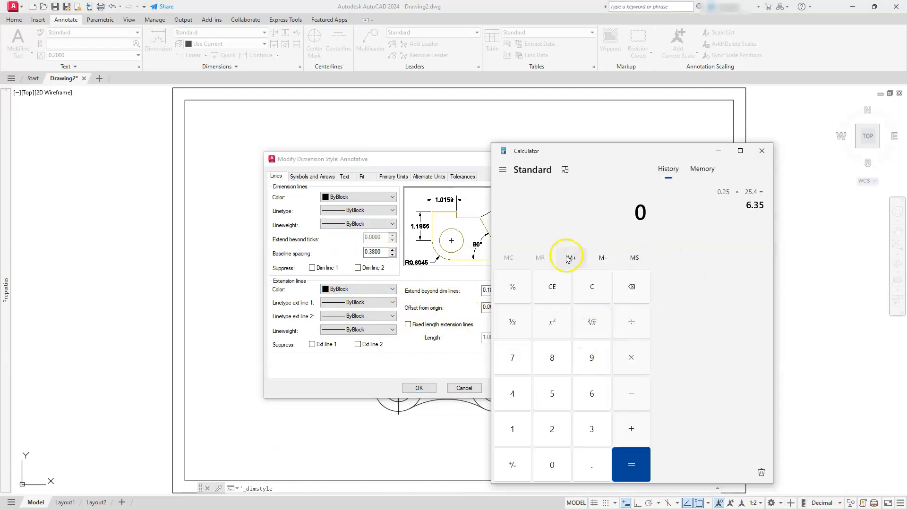
type(".38")
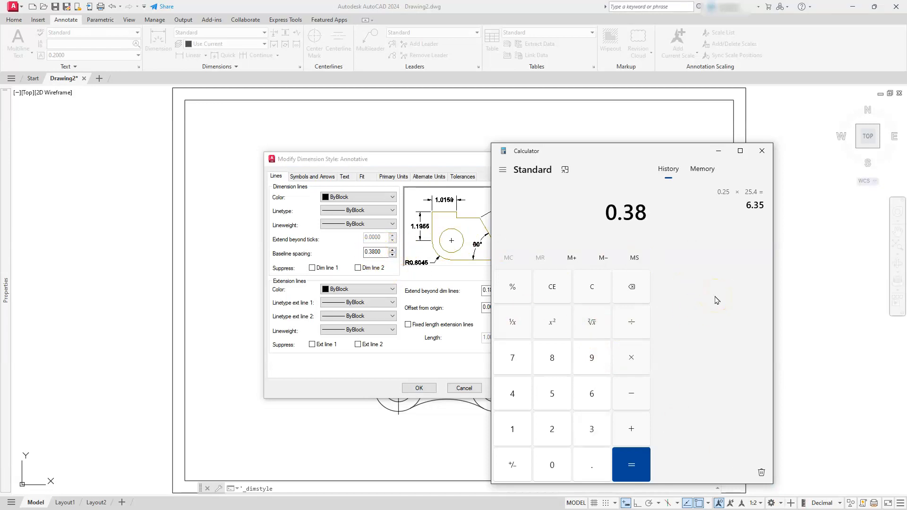
type(" × 25.4")
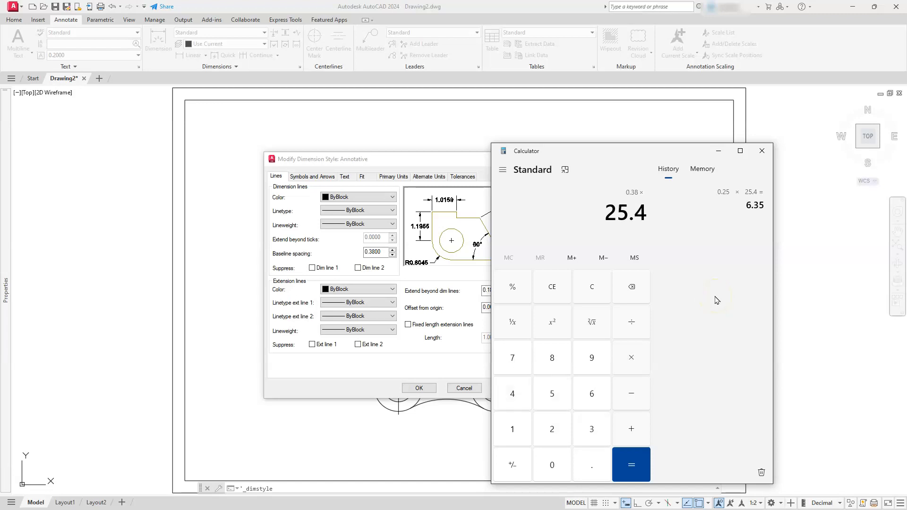
key("Return")
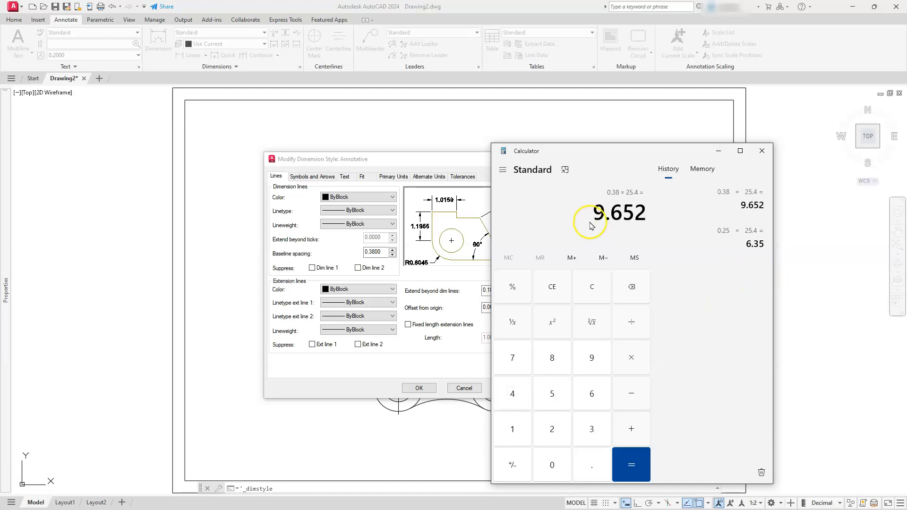
left_click_drag(387, 253, 359, 253)
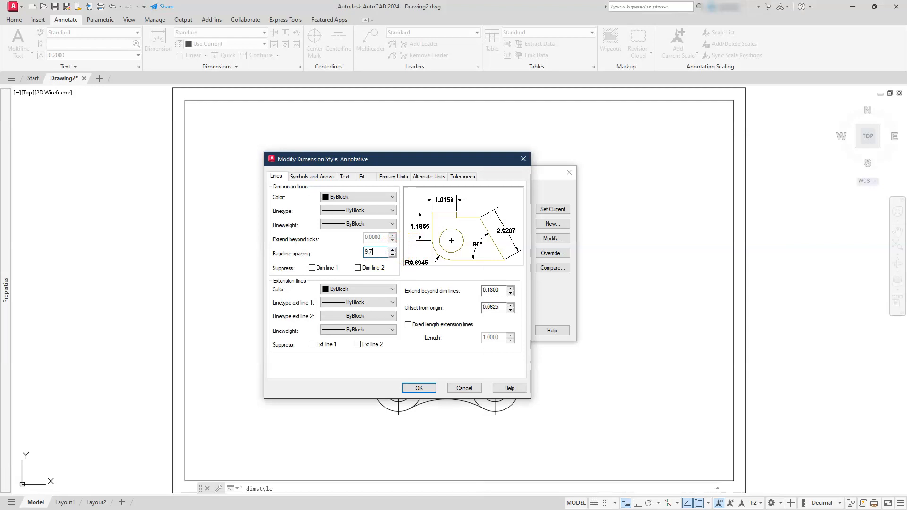
Multiply 0.18 by 25.4 in Calculator and set the extension lines' extend beyond dim lines value to 4.6.
left_click(500, 289)
left_click_drag(500, 289, 455, 290)
key("alt+Tab")
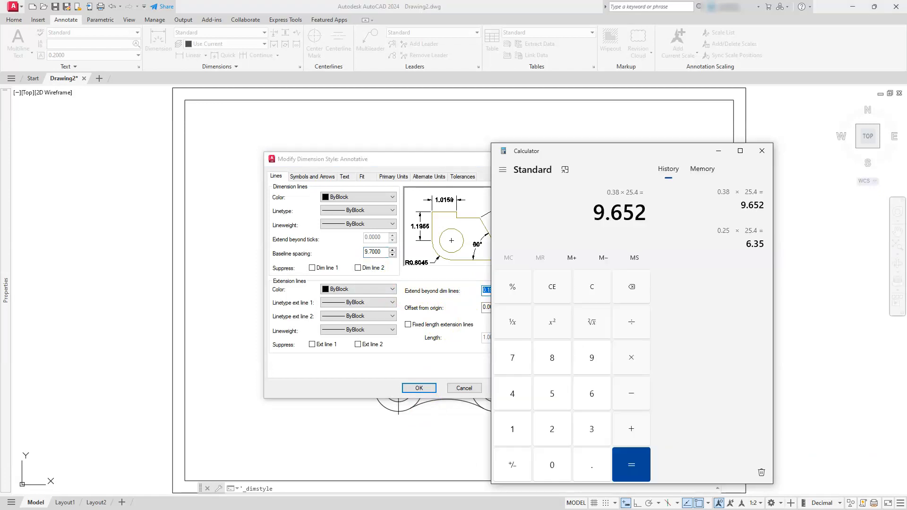
left_click(691, 308)
key("Escape")
type("0.18 × ")
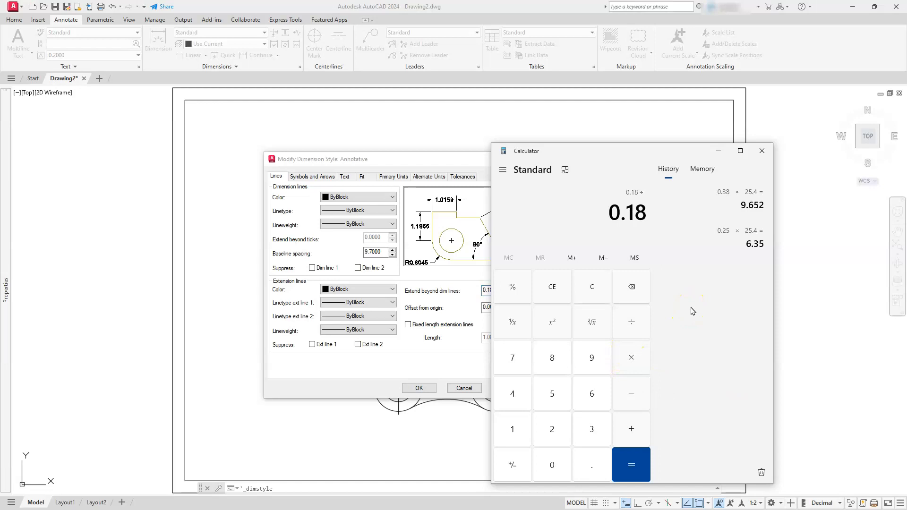
type("25.4")
key("Return")
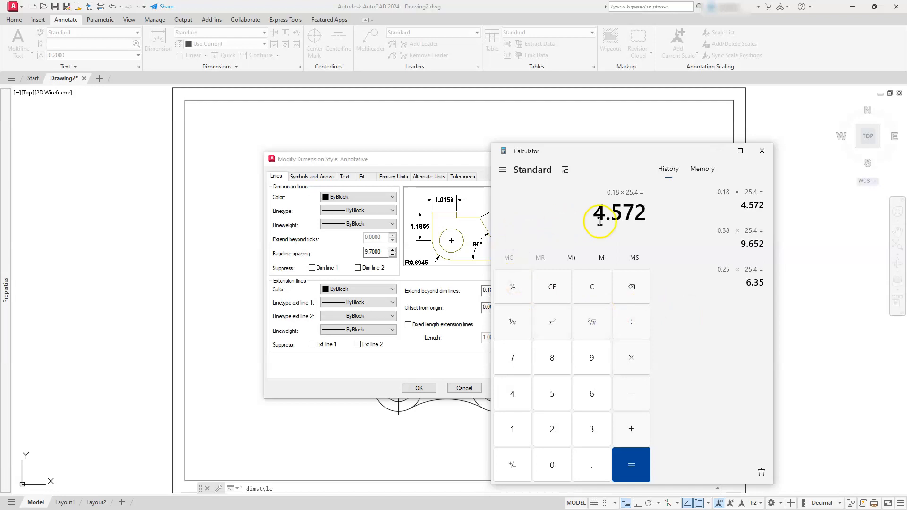
left_click(435, 364)
left_click(500, 286)
left_click_drag(501, 291, 478, 291)
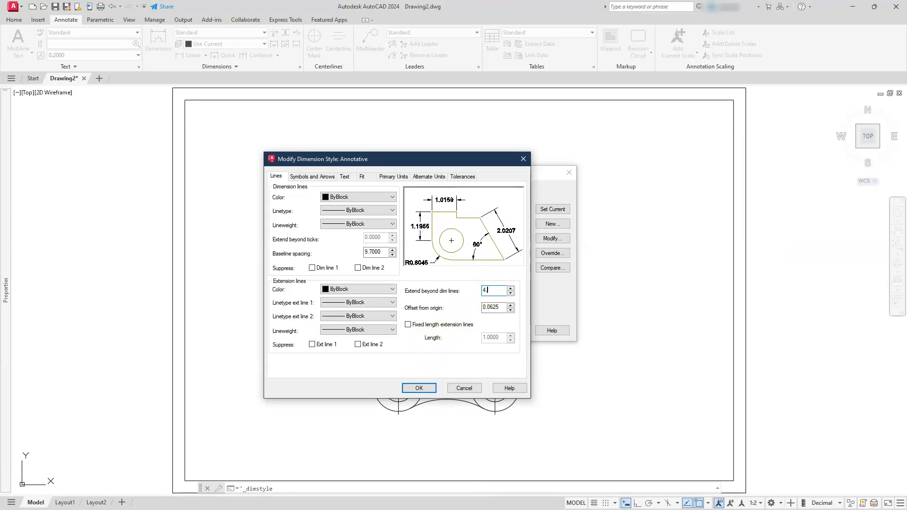
type("4.6")
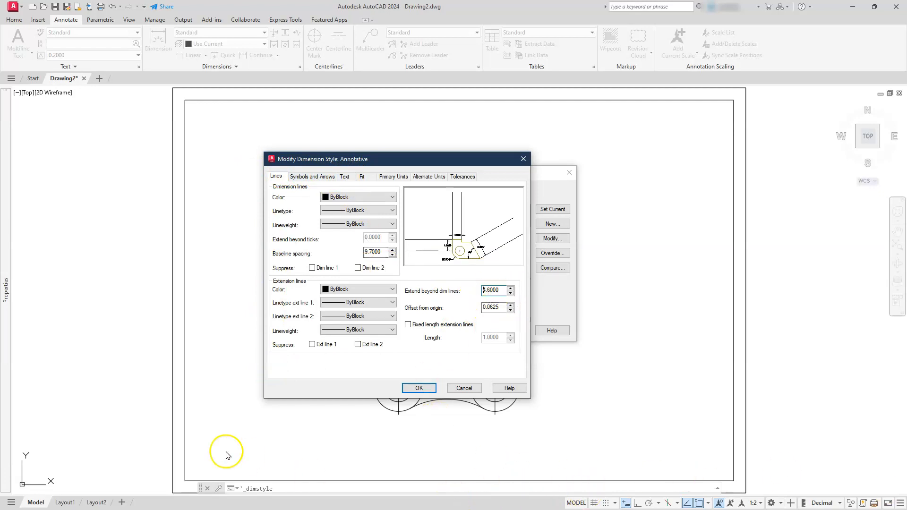
Multiply 0.06225 by 25.4 in Calculator and set the extension lines' offset from origin to 1.6.
key("alt+Tab")
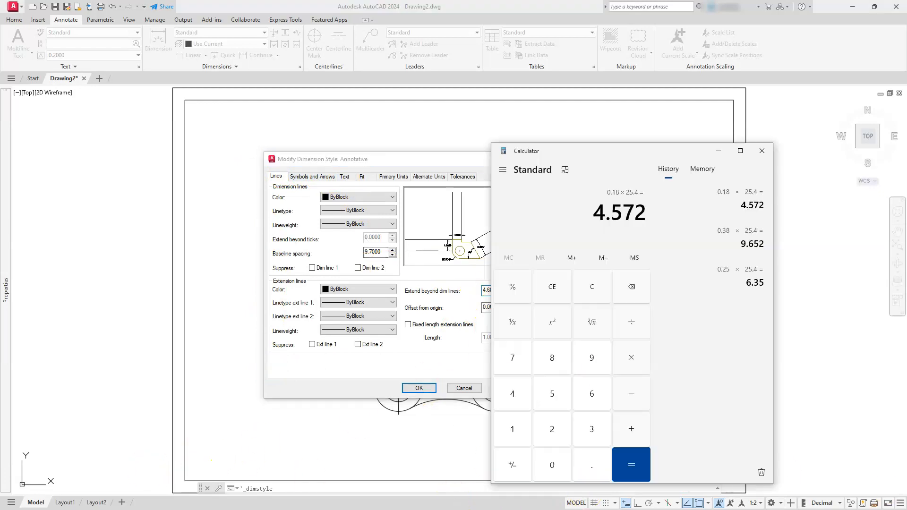
key("Escape")
type(".")
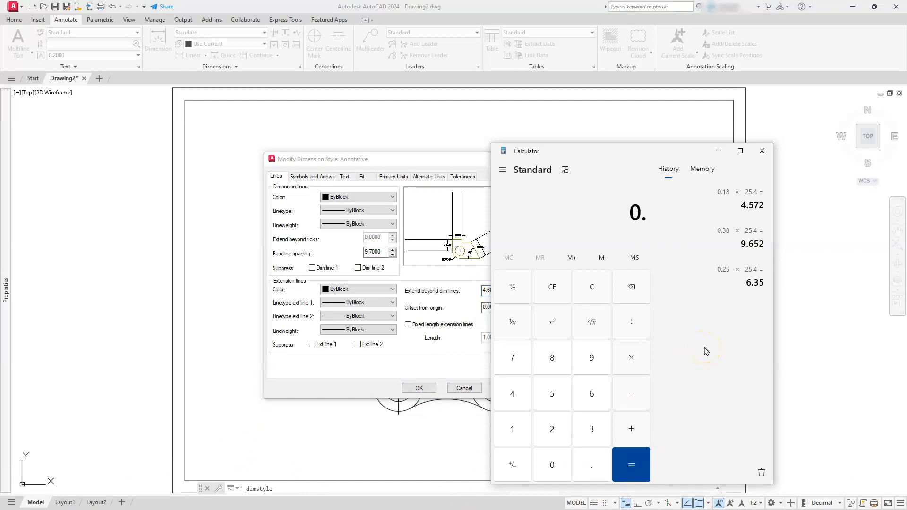
type("062")
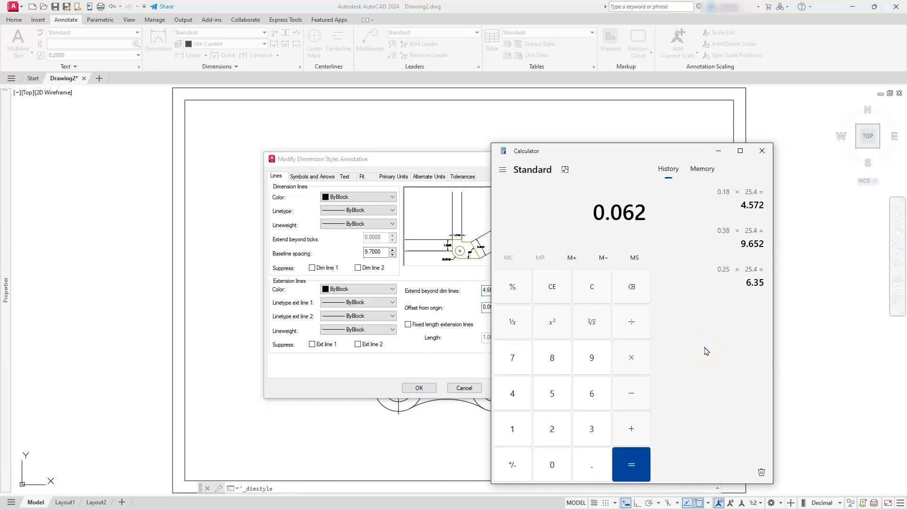
type("25 × 25.4")
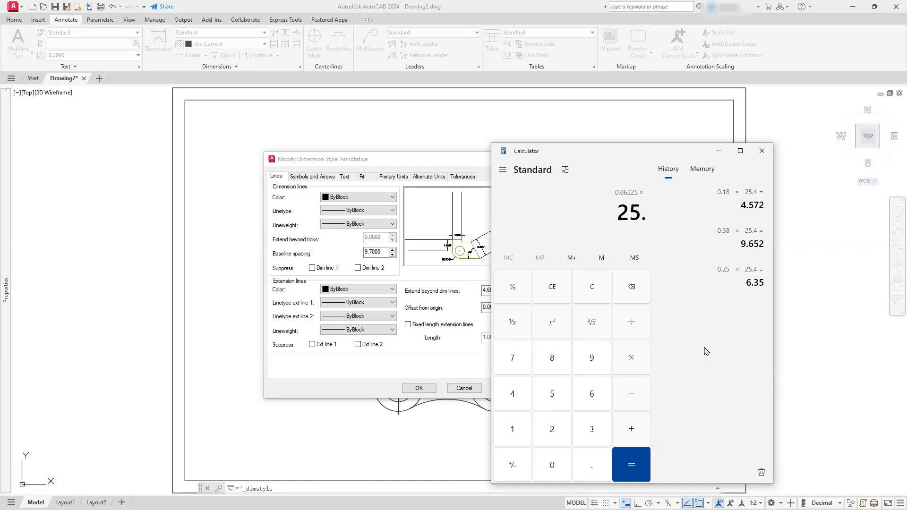
key("Return")
left_click(700, 344)
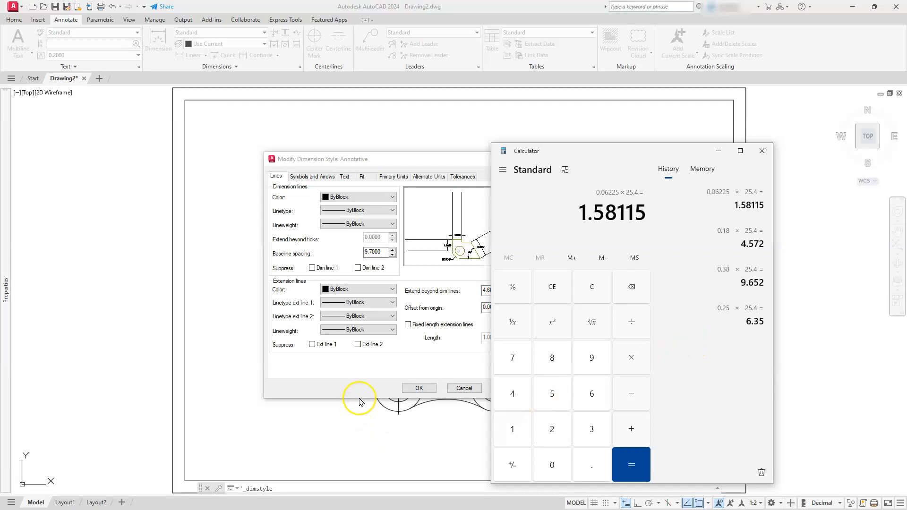
left_click(417, 359)
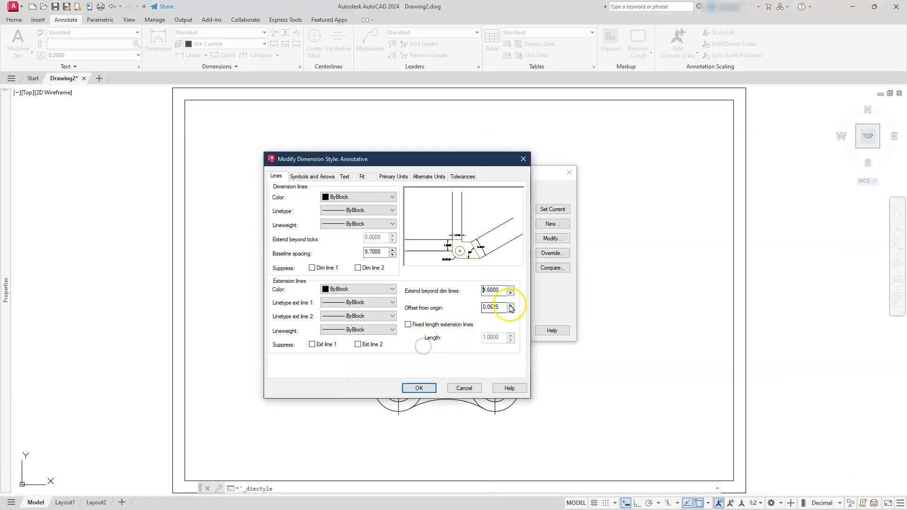
left_click_drag(505, 307, 479, 306)
type("1.6000")
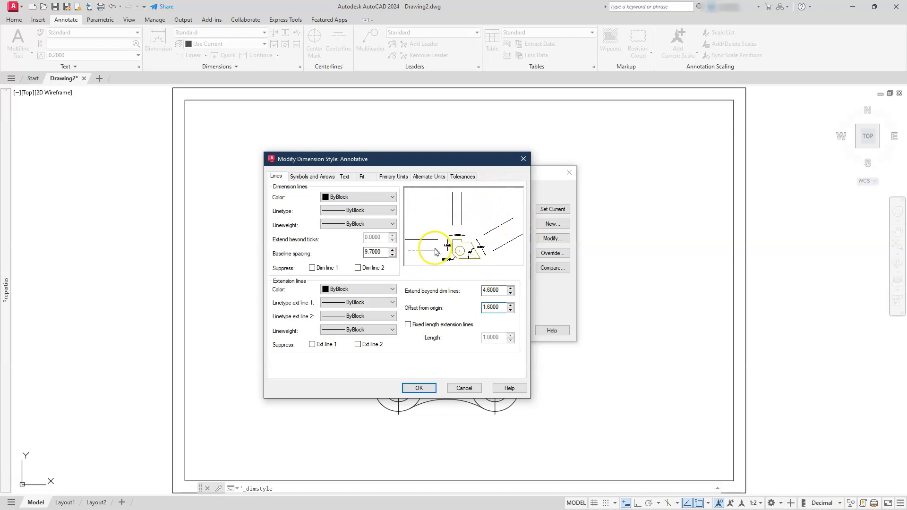
Set the arrow size to 4.6 and switch the center marks option to None.
left_click(311, 177)
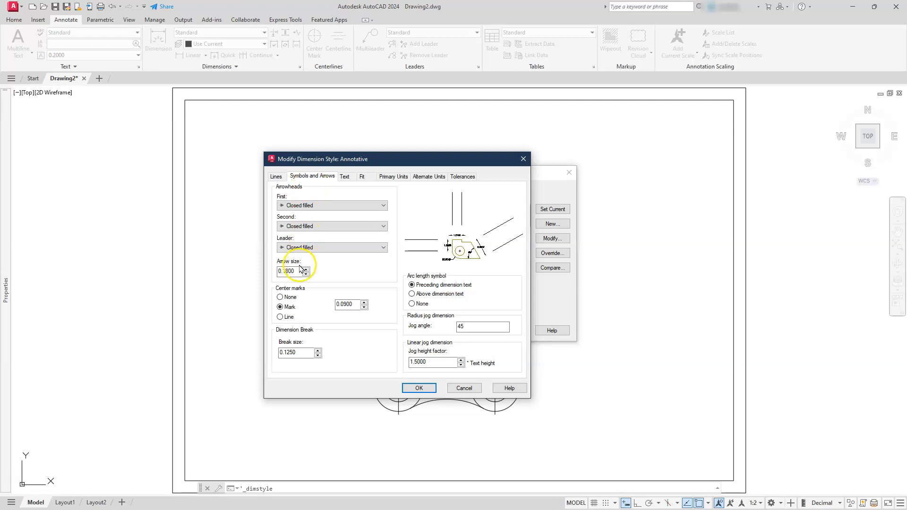
left_click(280, 176)
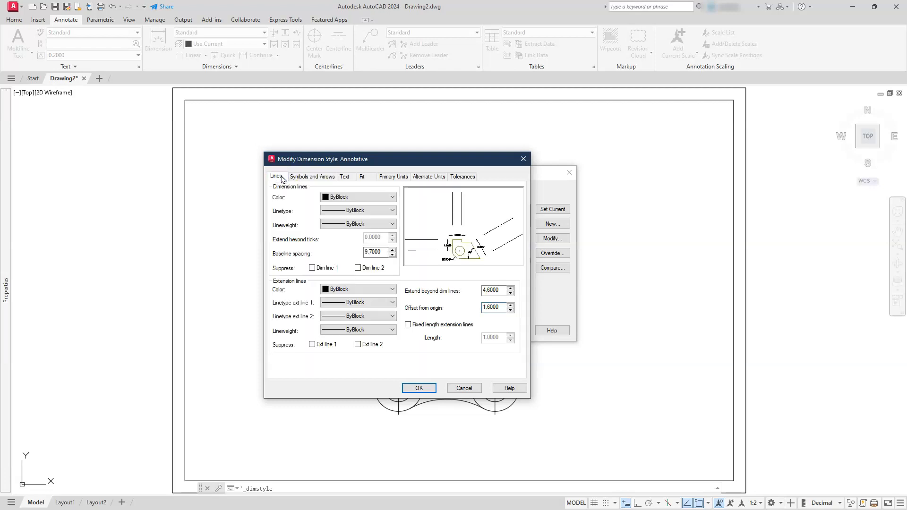
left_click(504, 290)
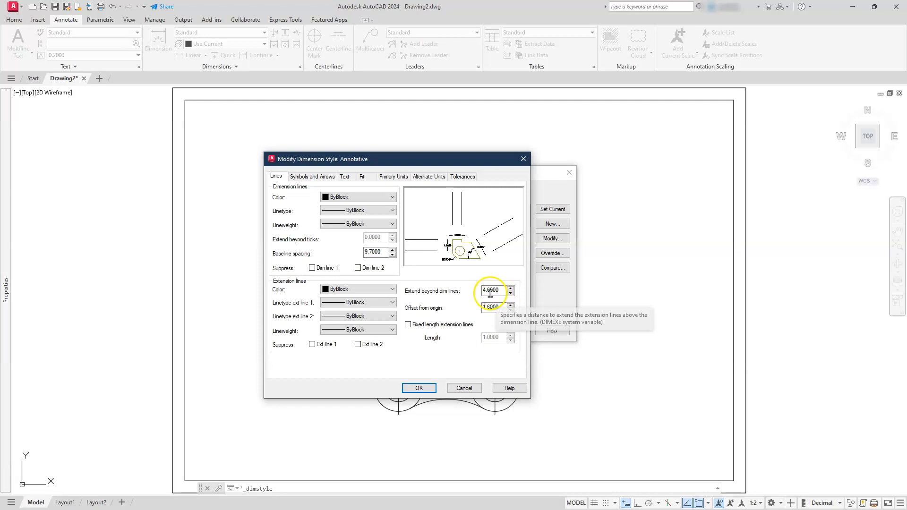
left_click(294, 177)
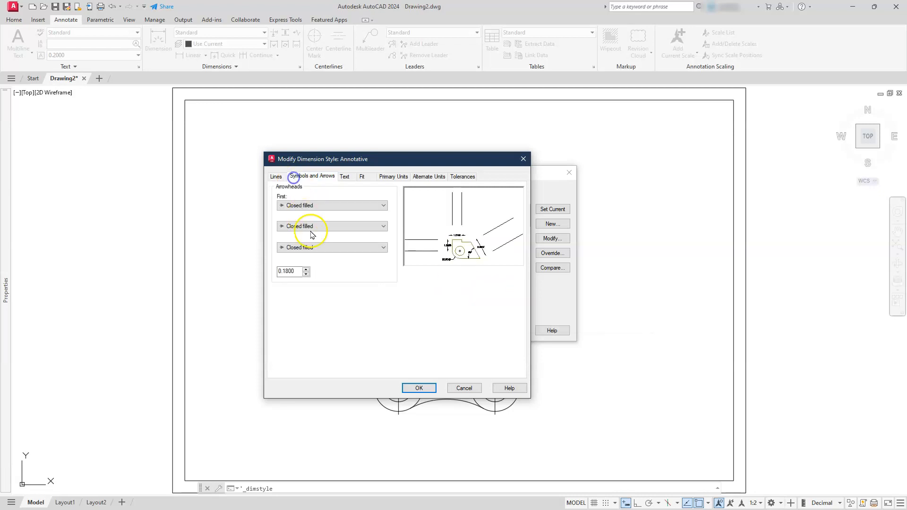
left_click_drag(296, 272, 276, 271)
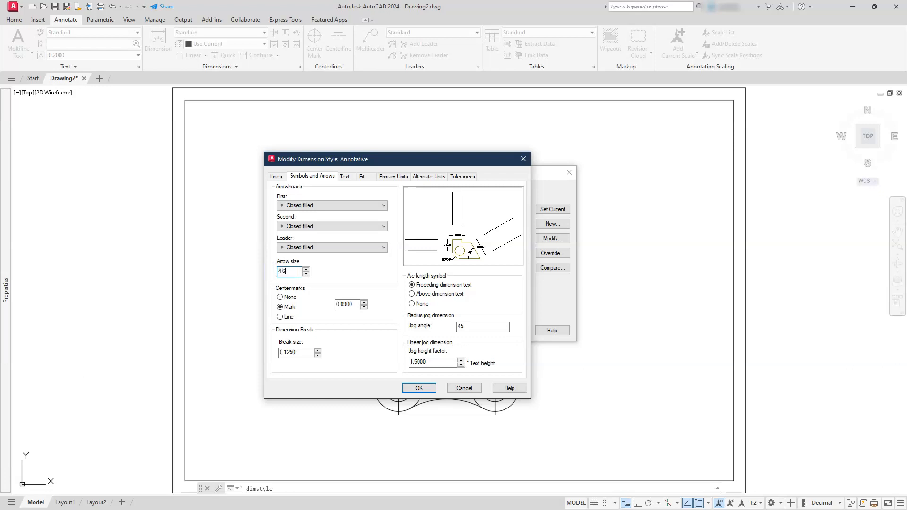
key("Tab")
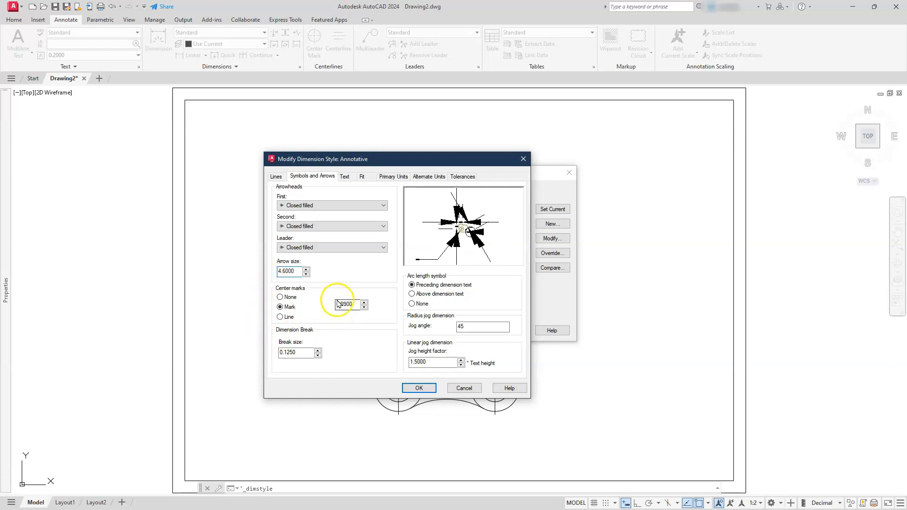
left_click(280, 298)
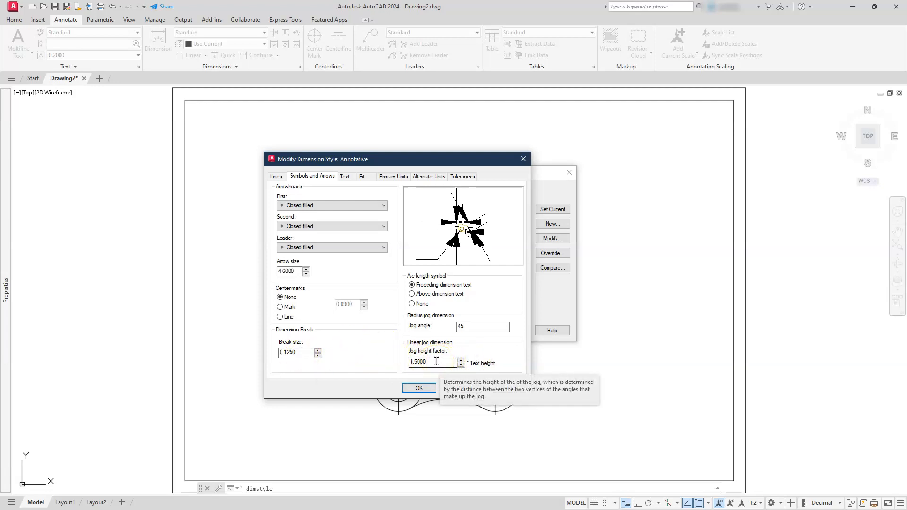
Multiply 0.125 by 25.4 in Calculator and set the dimension text height to 3.1.
left_click(344, 176)
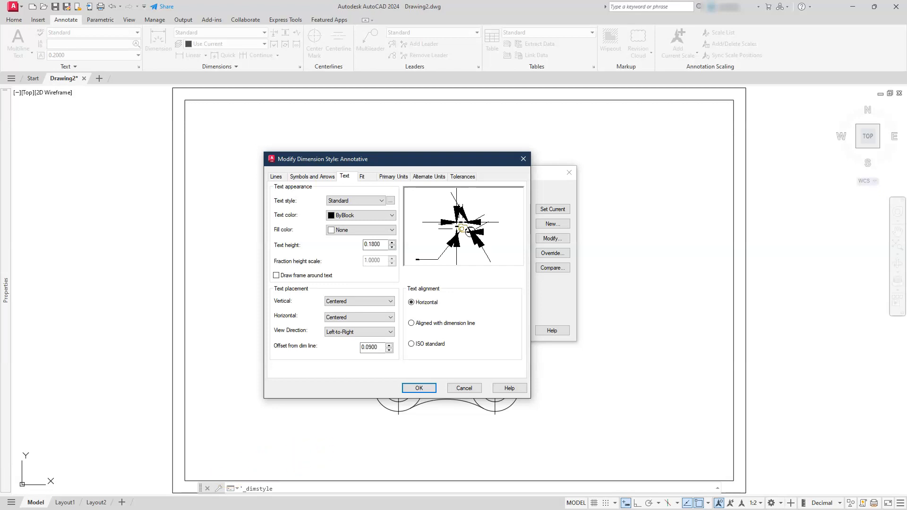
key("alt+Tab")
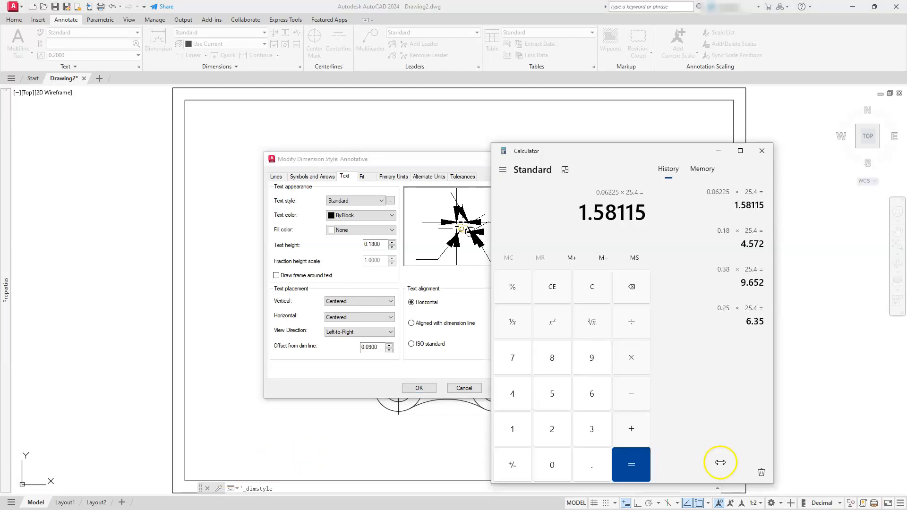
type("0.125 × ")
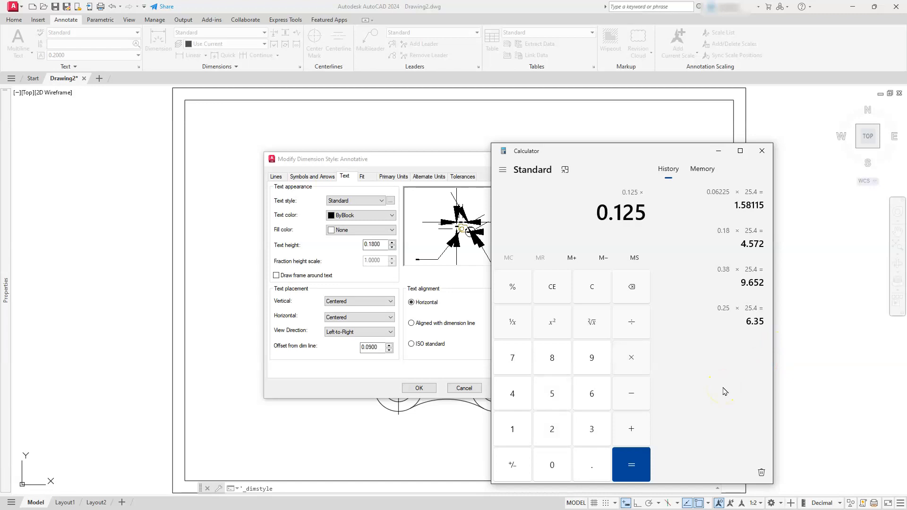
type("25.4")
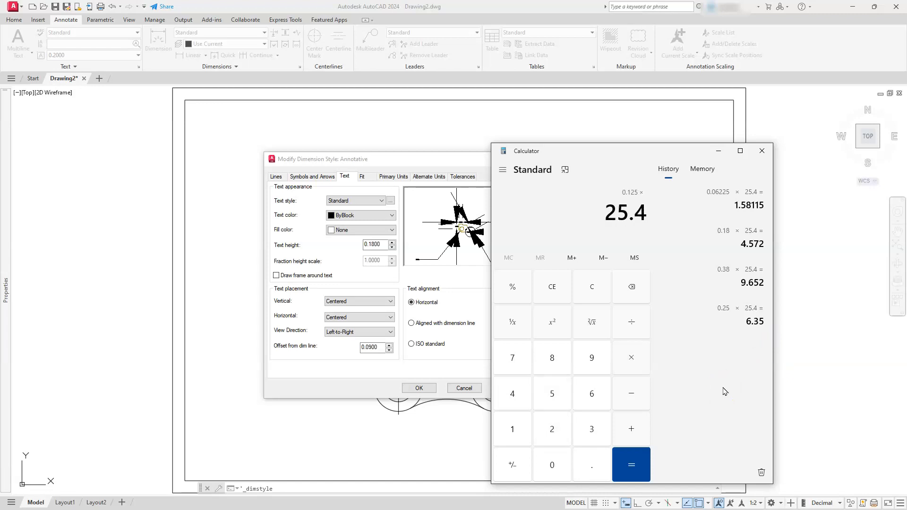
key("Return")
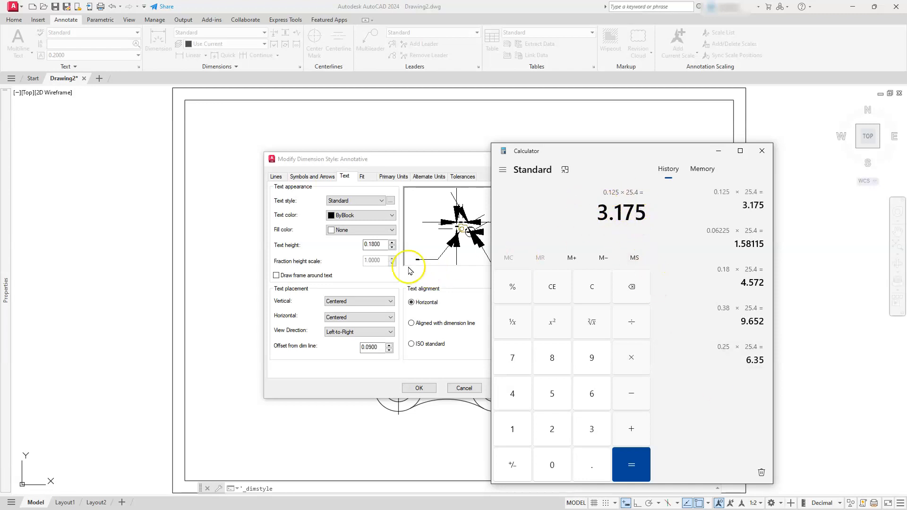
left_click(380, 244)
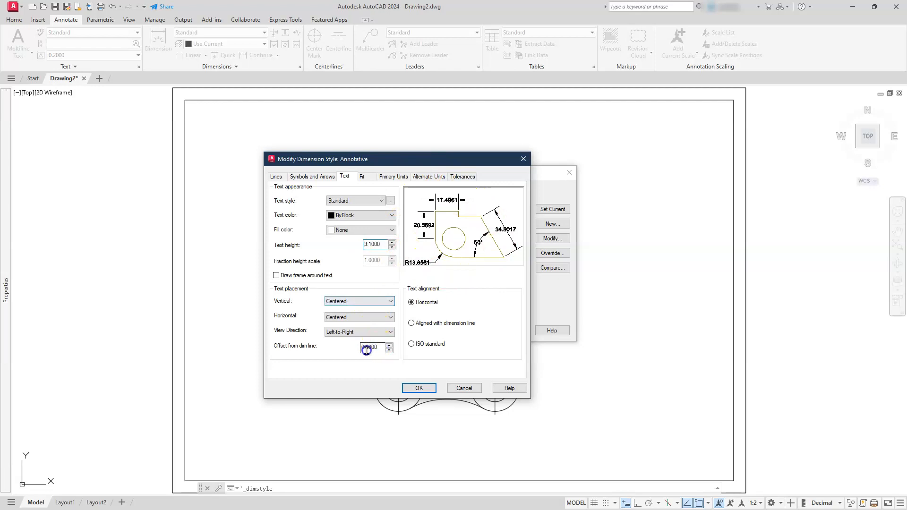
Multiply 0.09 by 25.4 in Calculator and set the text offset from dimension line to 2.3.
double_click(372, 348)
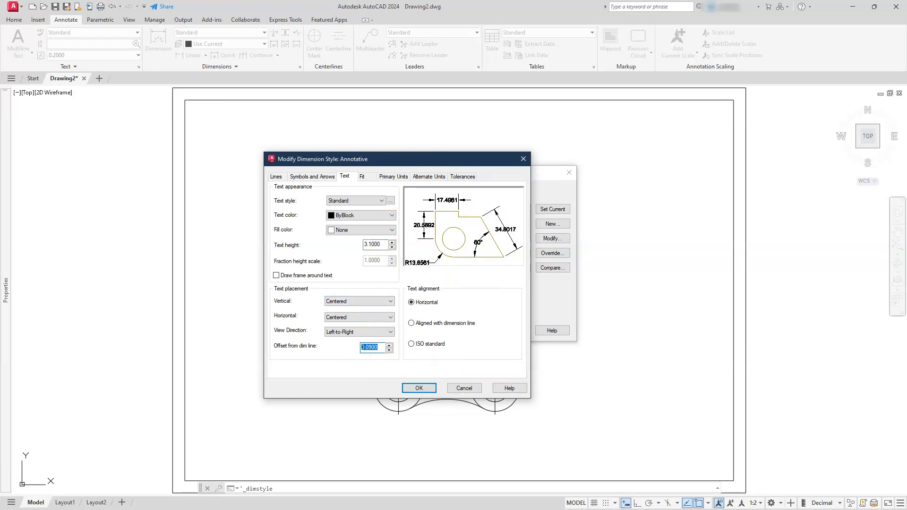
key("alt+Tab")
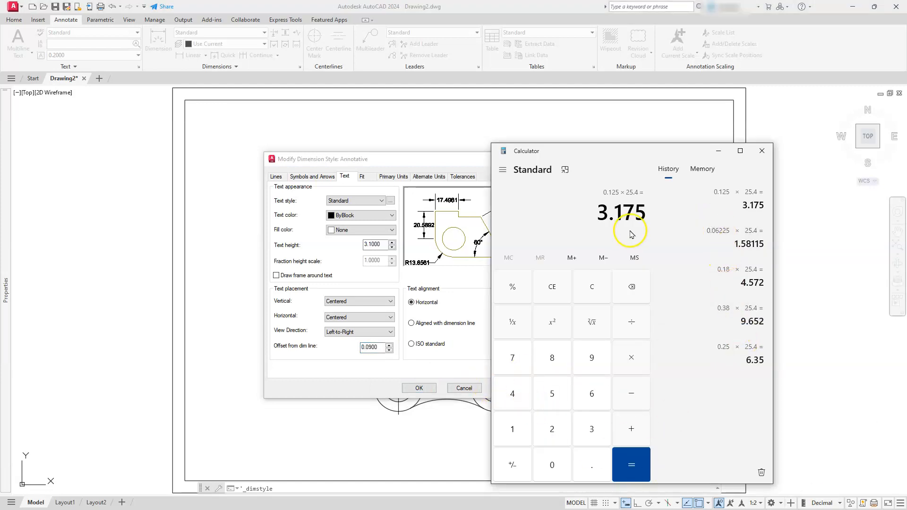
type("0.")
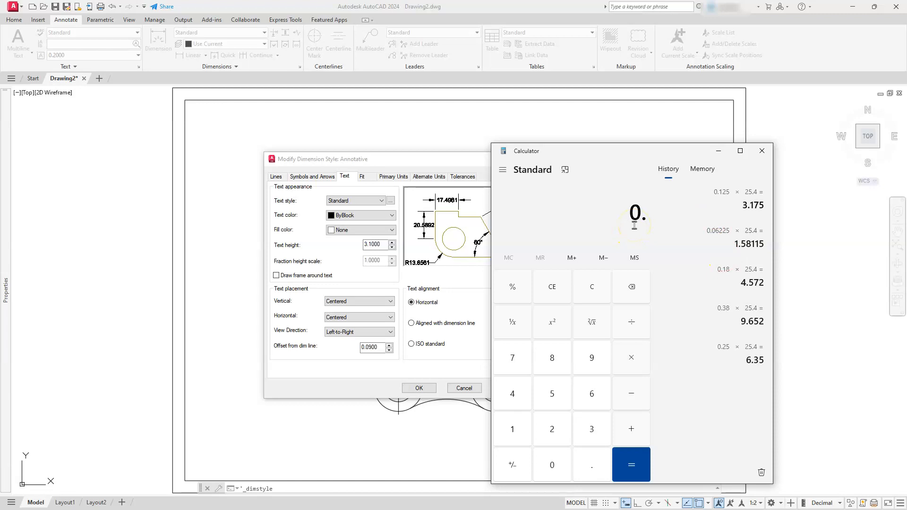
type("09 × 25.4")
key("Return")
left_click(611, 215)
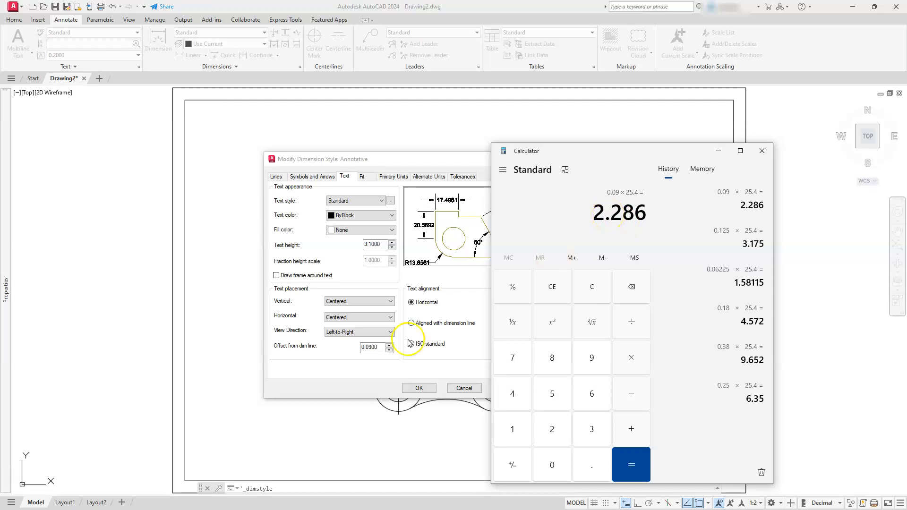
double_click(366, 348)
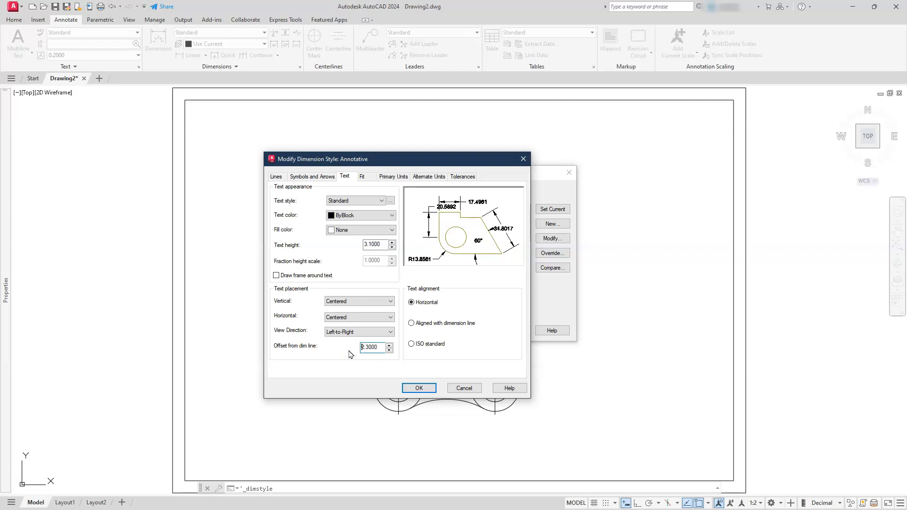
Suppress trailing zeros for linear primary units, then save the style and close the style manager.
left_click(364, 176)
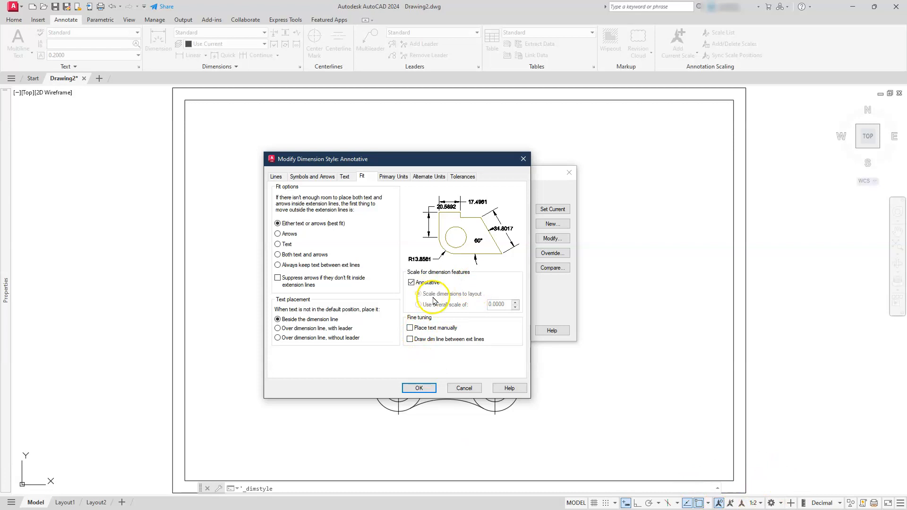
left_click(383, 178)
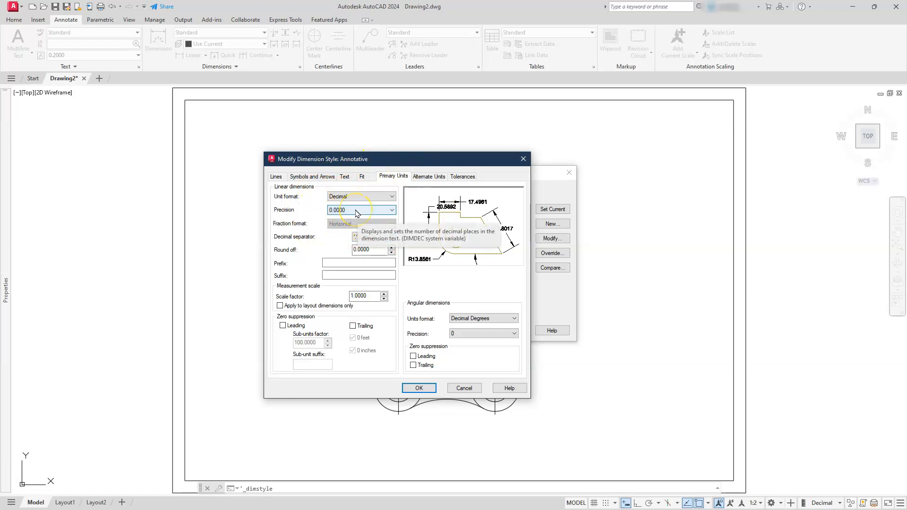
left_click(353, 326)
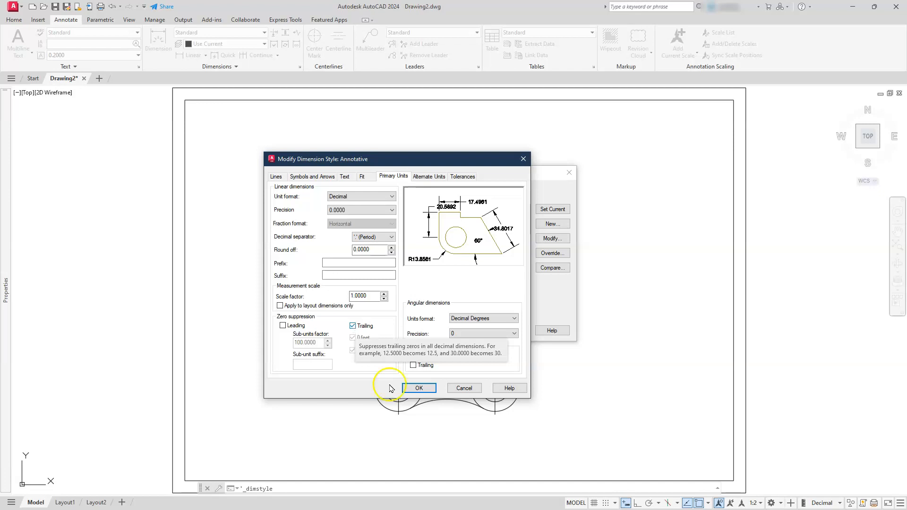
left_click(417, 388)
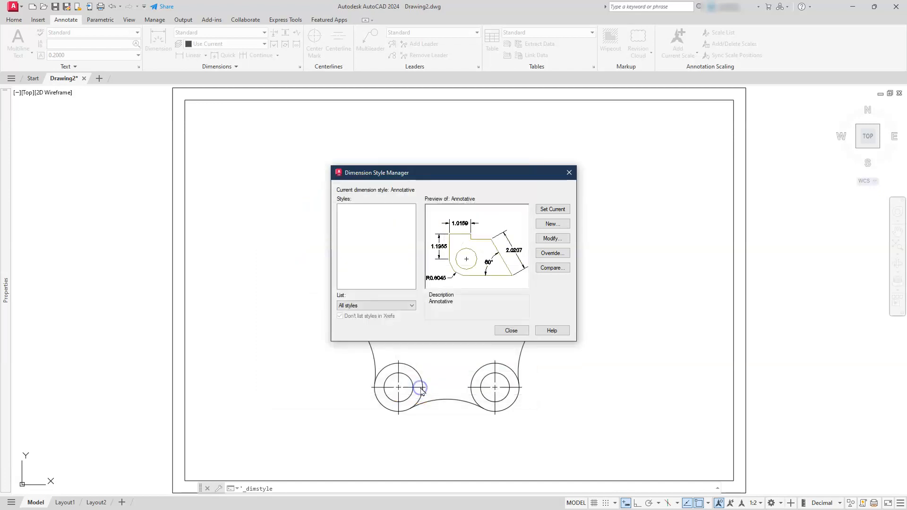
left_click(505, 331)
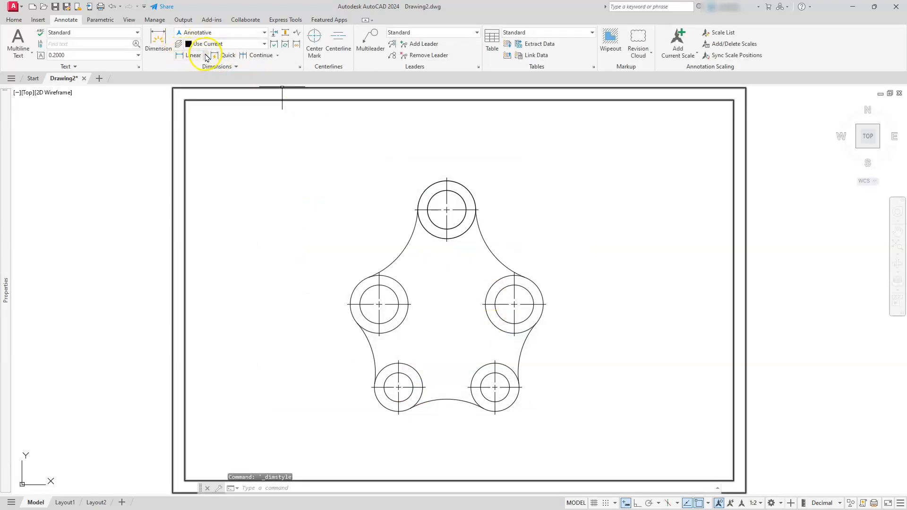
Add radius dimensions to the outer and inner circles of the top boss with the Radius tool.
left_click(207, 56)
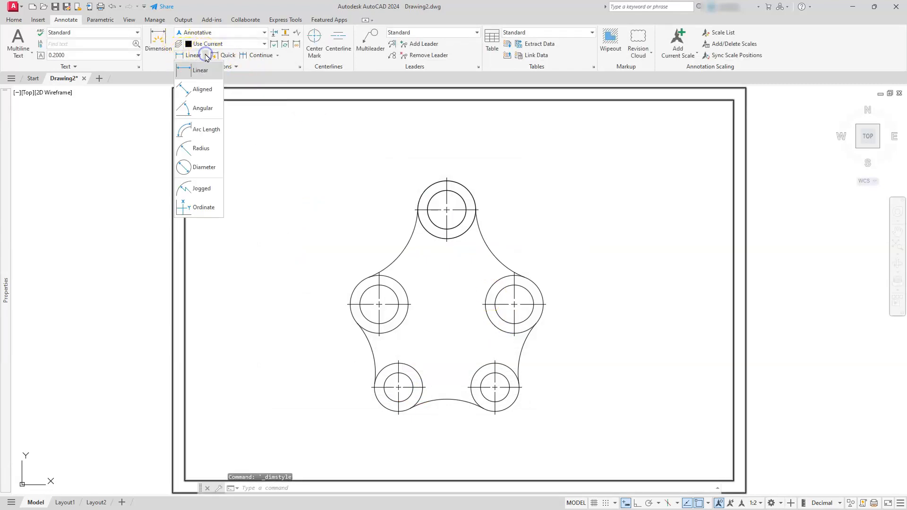
left_click(201, 148)
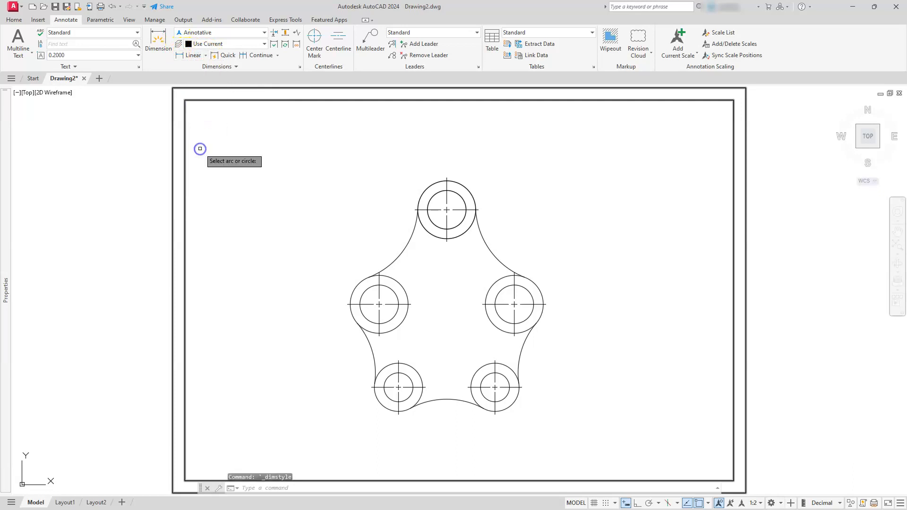
left_click(467, 184)
left_click(481, 169)
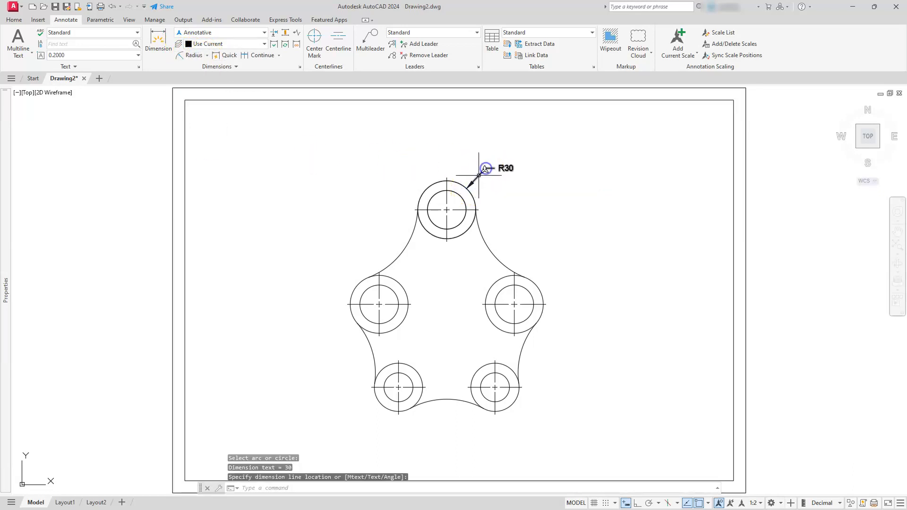
key("Return")
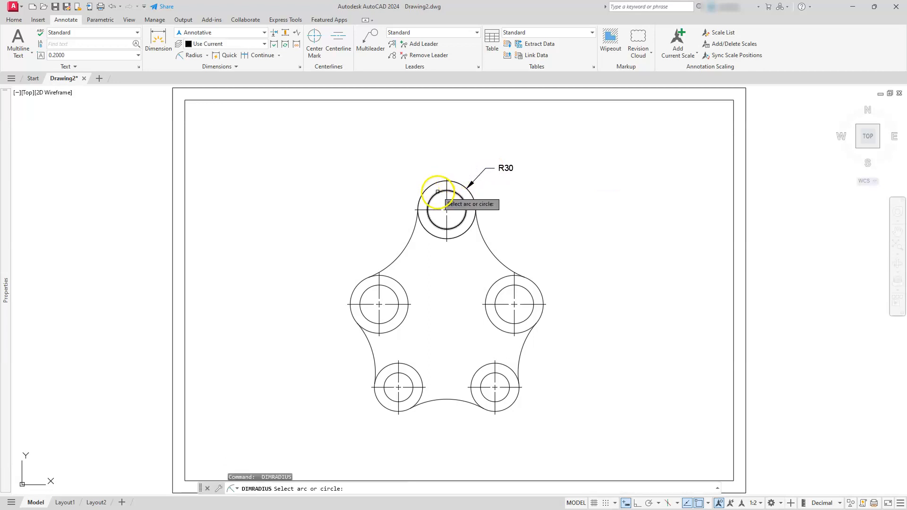
left_click(432, 196)
left_click(408, 176)
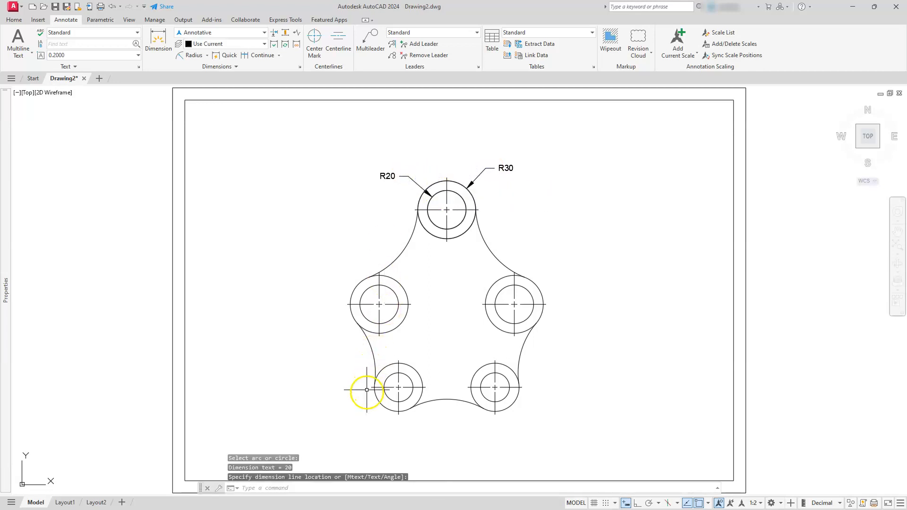
Add radius dimensions to the outer and inner circles of the lower-left boss with the Radius tool.
key("Return")
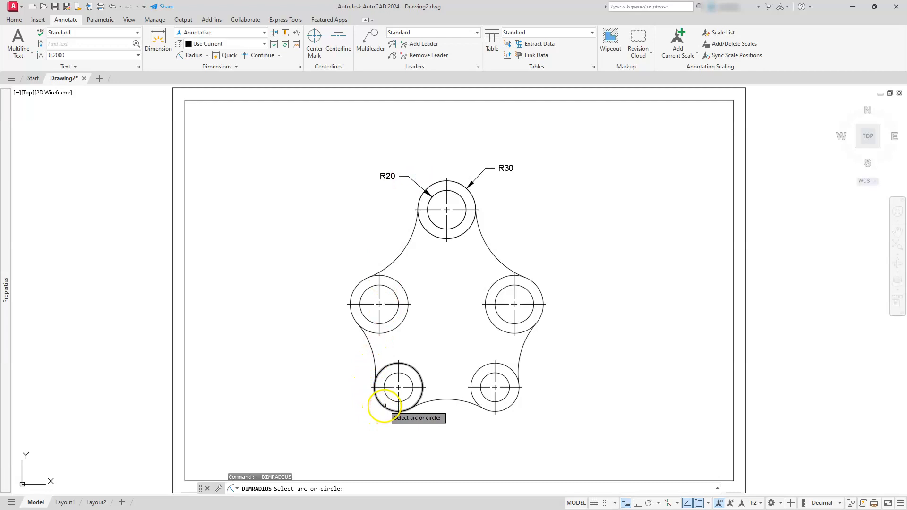
left_click(384, 406)
left_click(362, 416)
key("Return")
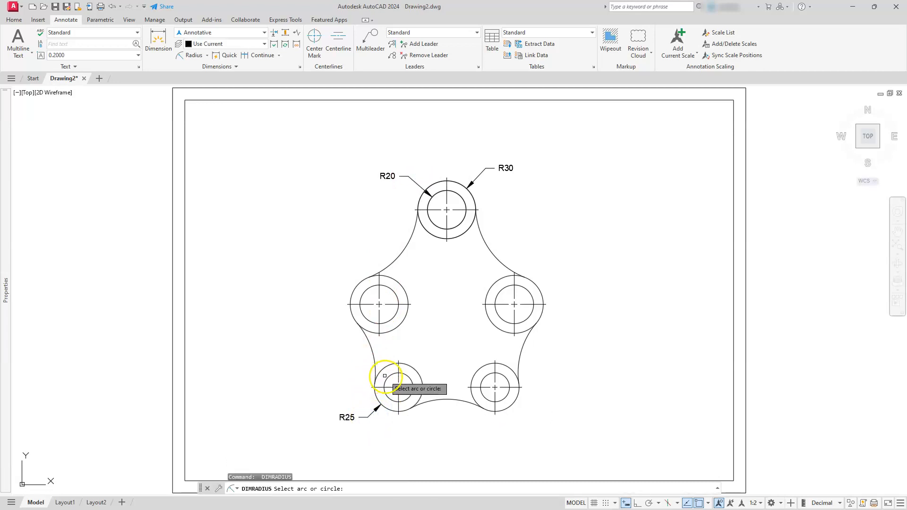
left_click(385, 377)
left_click(344, 354)
key("Escape")
key("Escape")
key("Escape")
Add a vertical linear dimension from the right middle boss centre up to the top boss centre.
type("dli")
key("Return")
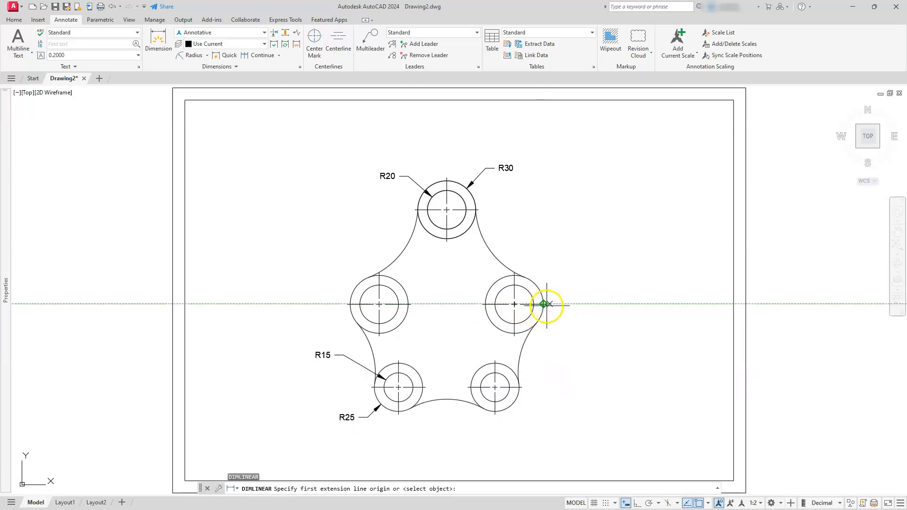
left_click(545, 305)
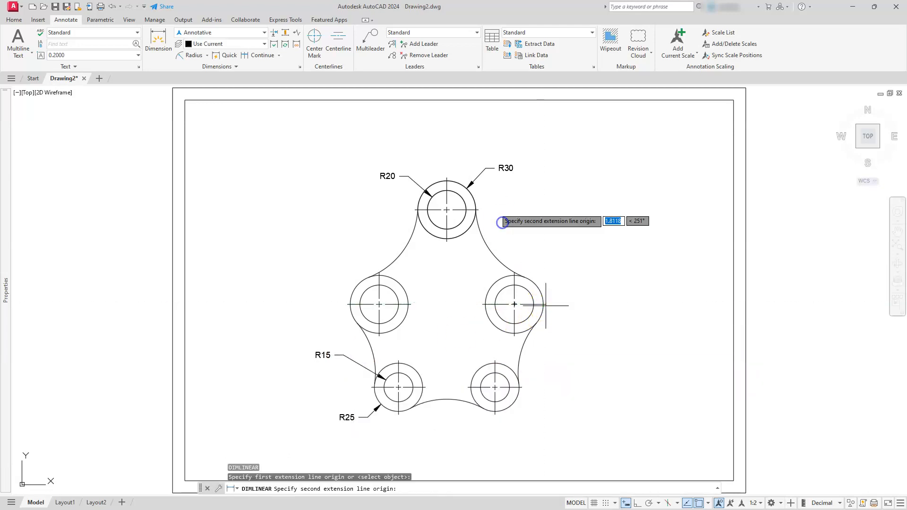
left_click(481, 209)
left_click(578, 257)
key("Return")
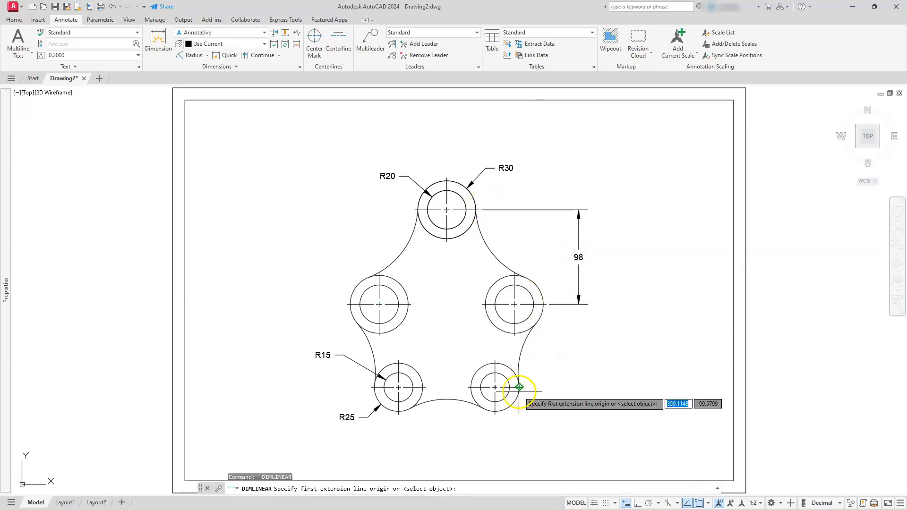
Add a vertical linear dimension from the lower-right boss centre up to the right middle boss centre.
left_click(521, 388)
left_click(544, 304)
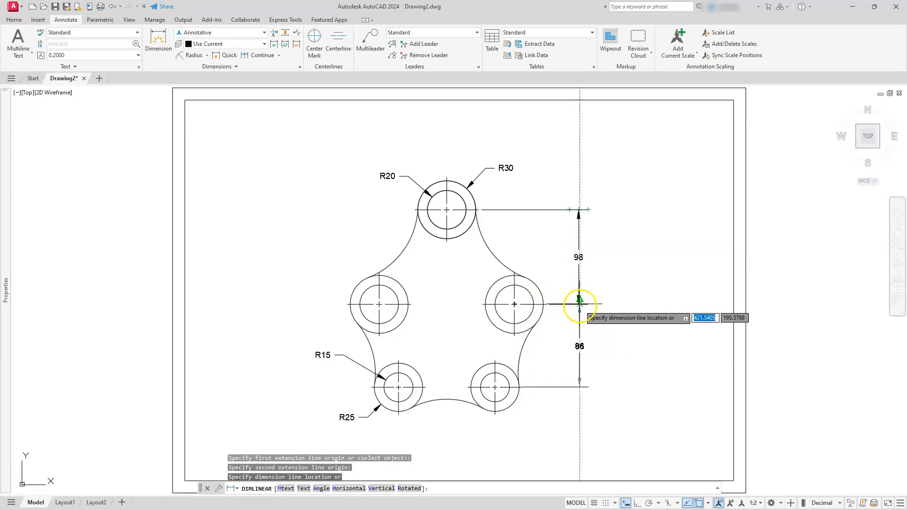
scroll(579, 308, "up", 4)
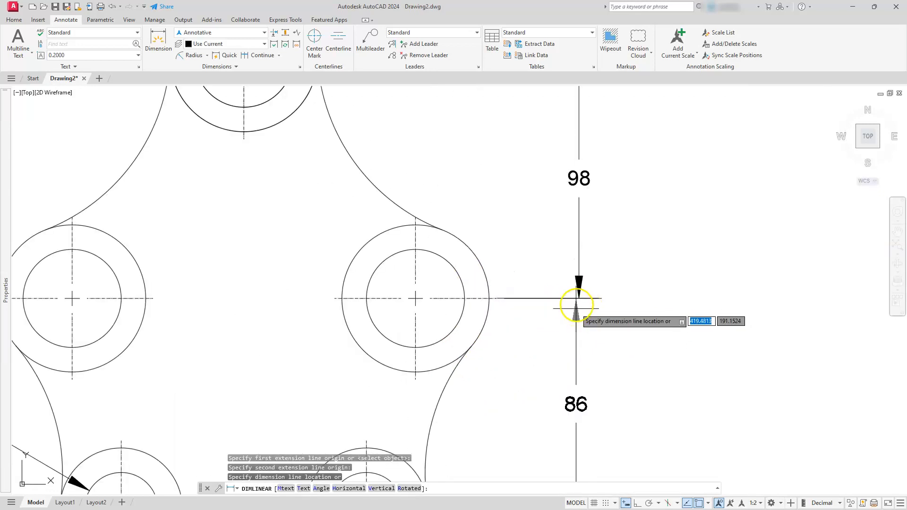
left_click(581, 295)
key("Escape")
key("Escape")
key("Escape")
Modify the Annotative dimension style to display alternate units placed below the primary value.
scroll(574, 307, "down", 5)
scroll(562, 305, "up", 3)
scroll(560, 304, "down", 2)
middle_click_drag(560, 303, 618, 301)
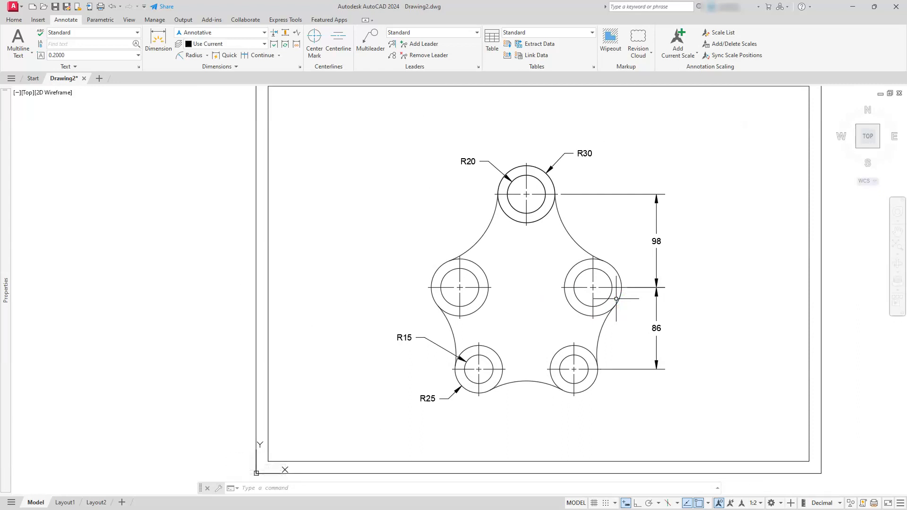
left_click(301, 69)
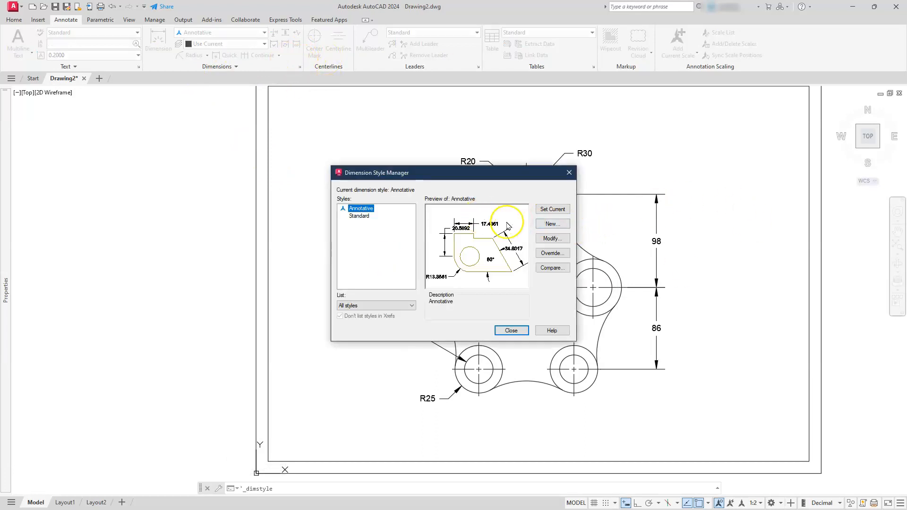
left_click(551, 239)
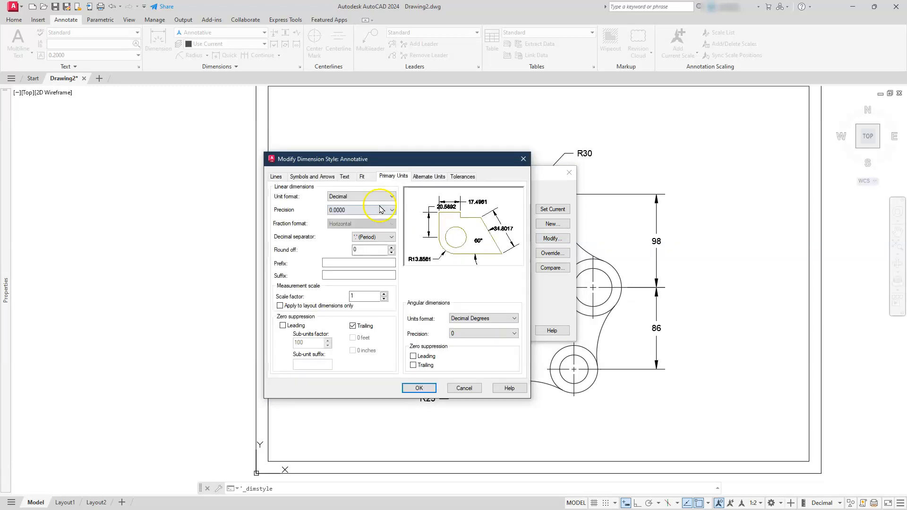
left_click(420, 177)
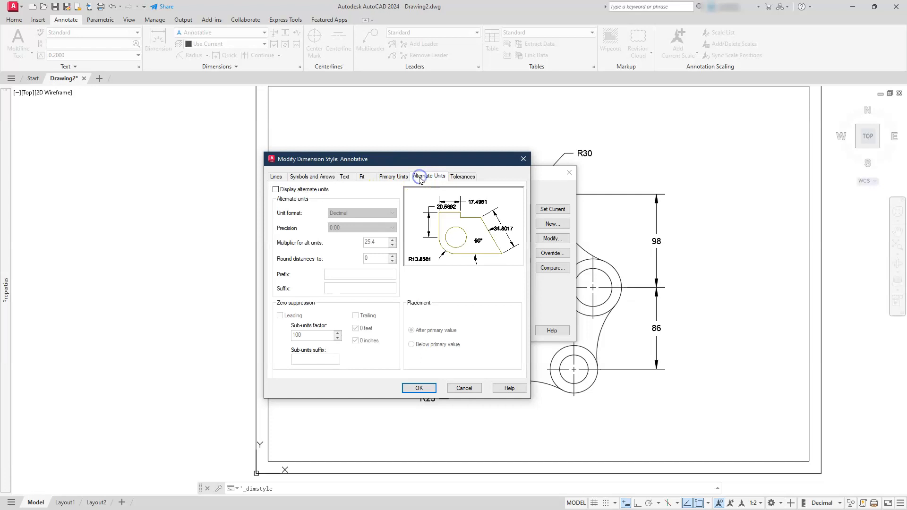
left_click(276, 190)
left_click(275, 190)
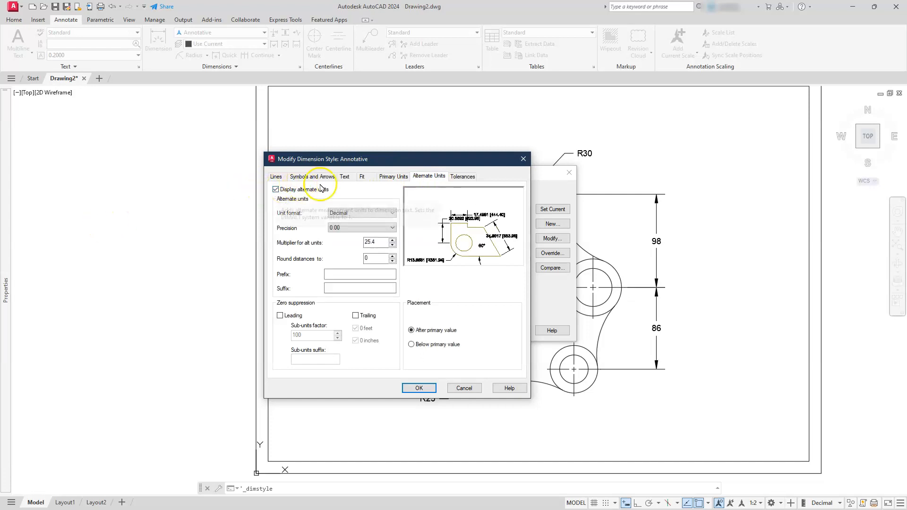
left_click(411, 344)
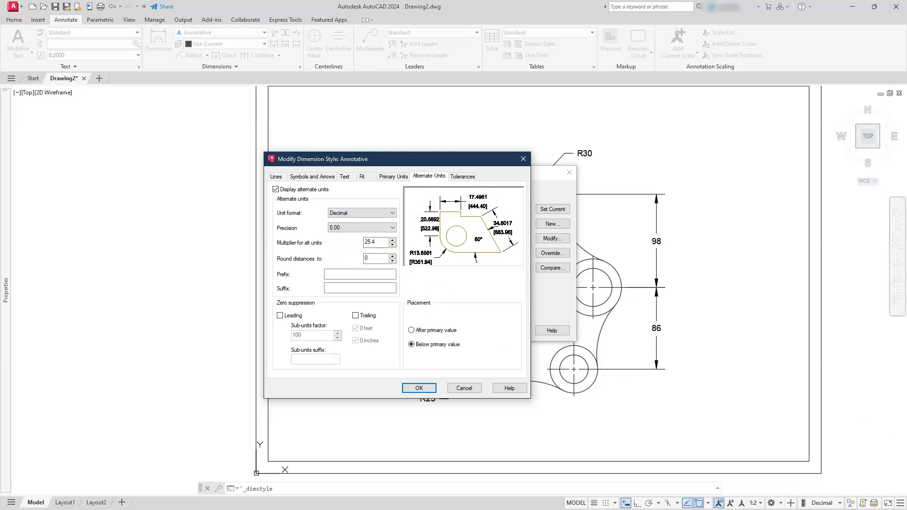
Divide 1 by 25.4 in Calculator, paste the result as the alternate-units multiplier, then save and close the style manager.
key("alt+Tab")
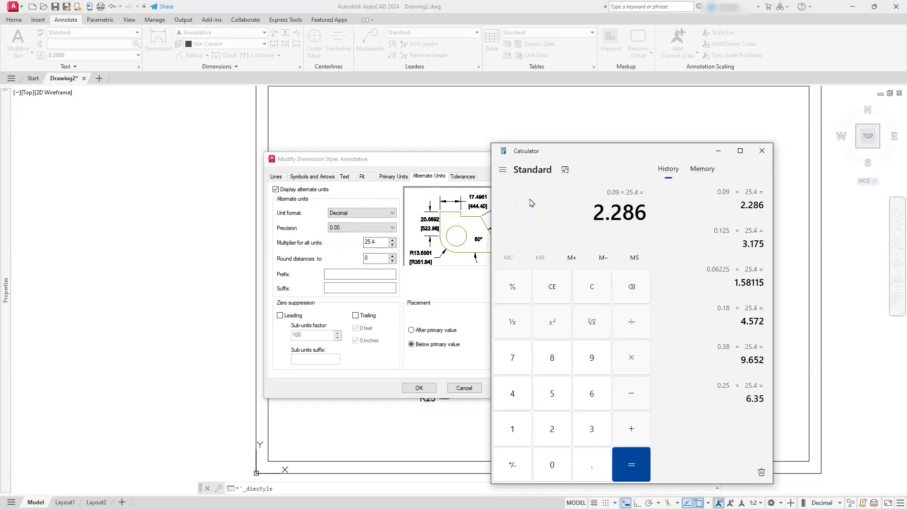
type("1 ÷")
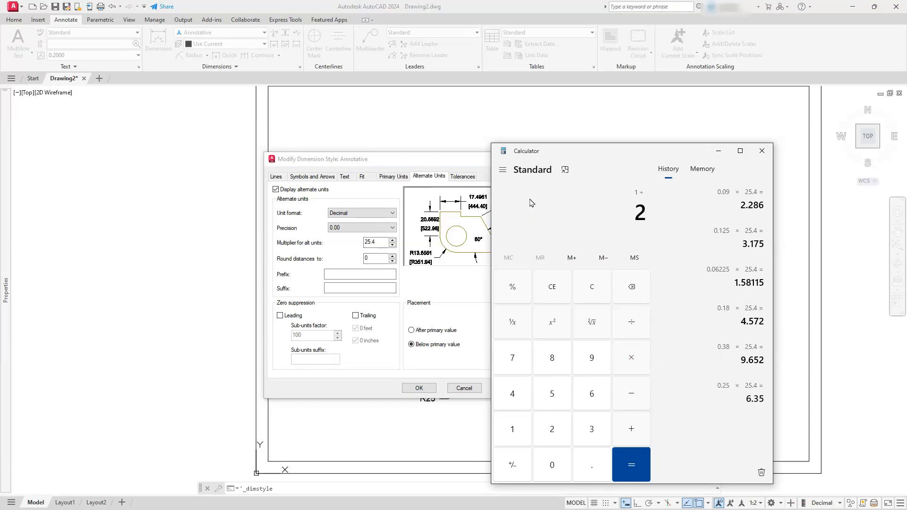
type("/25.4")
key("Return")
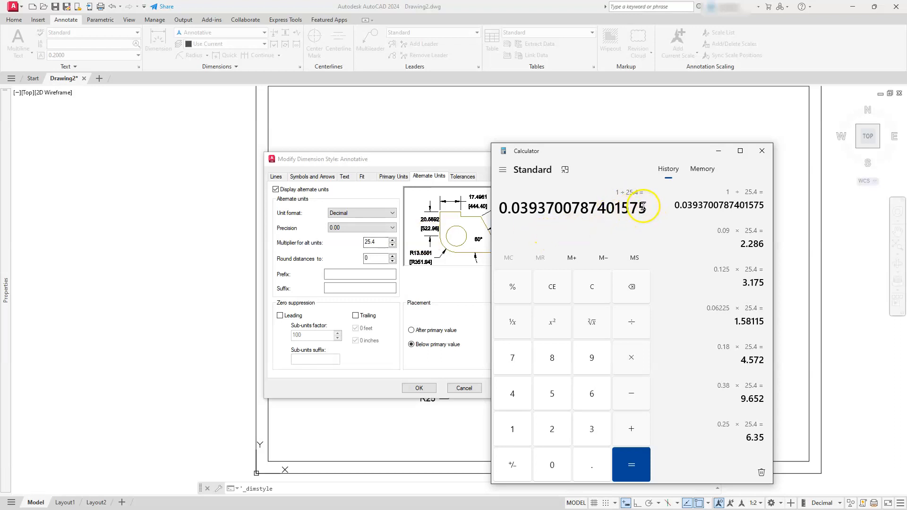
left_click_drag(644, 206, 491, 208)
right_click(543, 212)
left_click(546, 212)
left_click(460, 294)
left_click(385, 240)
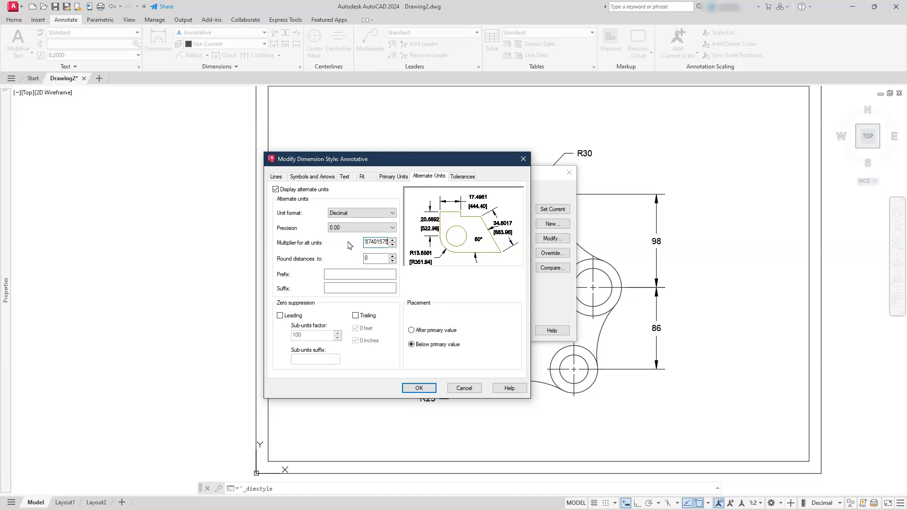
left_click(419, 390)
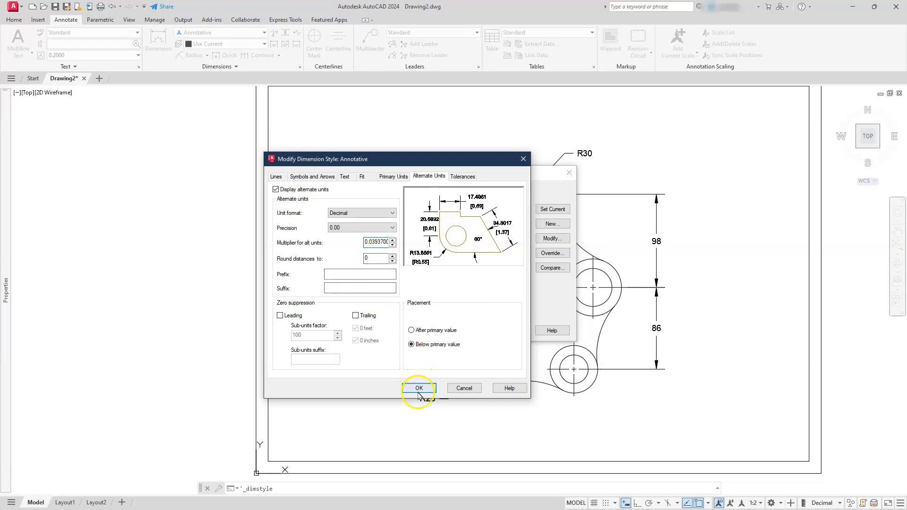
left_click(462, 387)
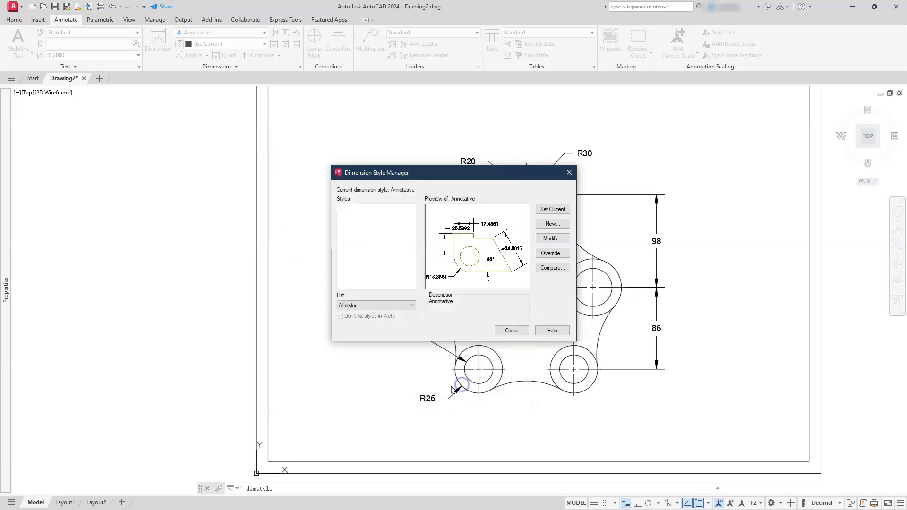
left_click(511, 331)
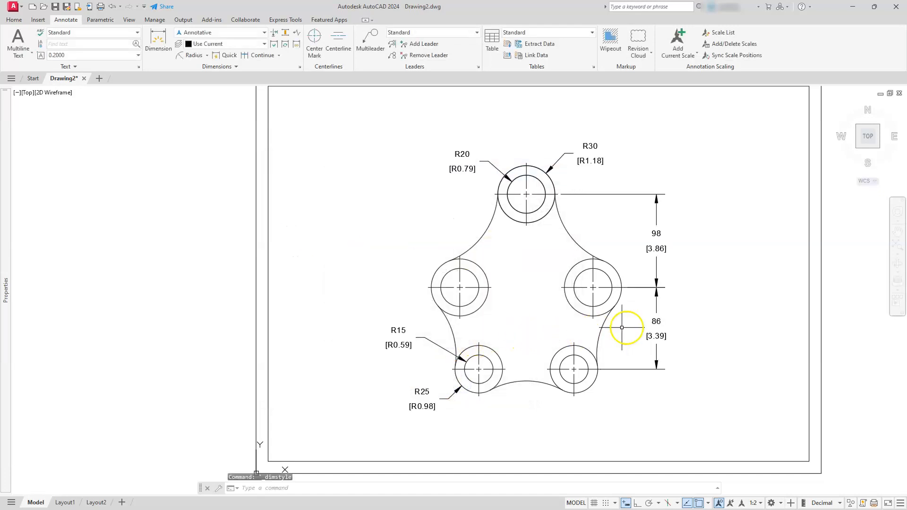
Select the plate's top and lower bosses and connecting arcs with a crossing window, leaving the dimensions out.
scroll(654, 233, "up", 4)
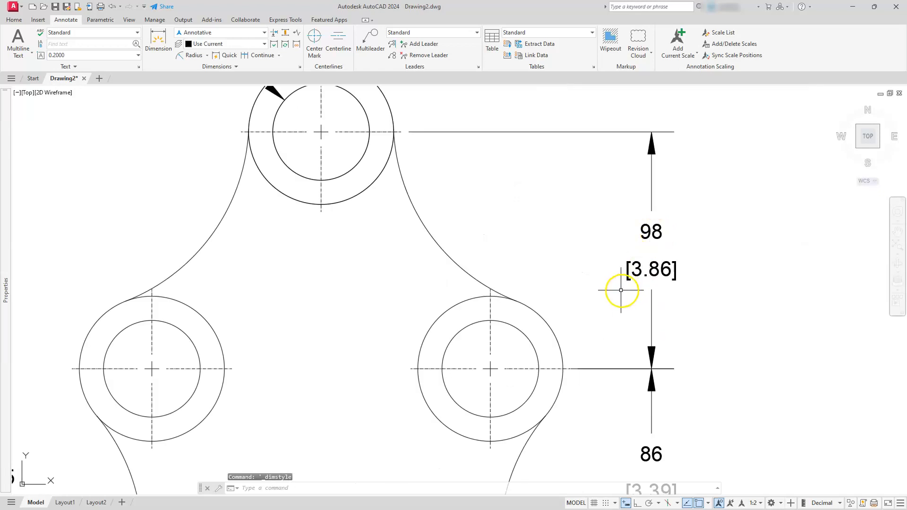
scroll(624, 284, "down", 3)
scroll(565, 285, "up", 2)
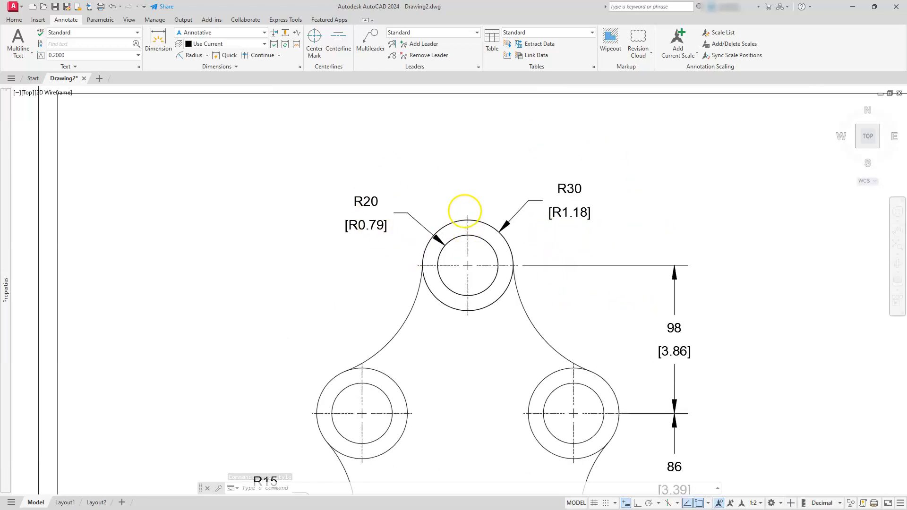
scroll(464, 208, "down", 4)
middle_click_drag(472, 288, 492, 268)
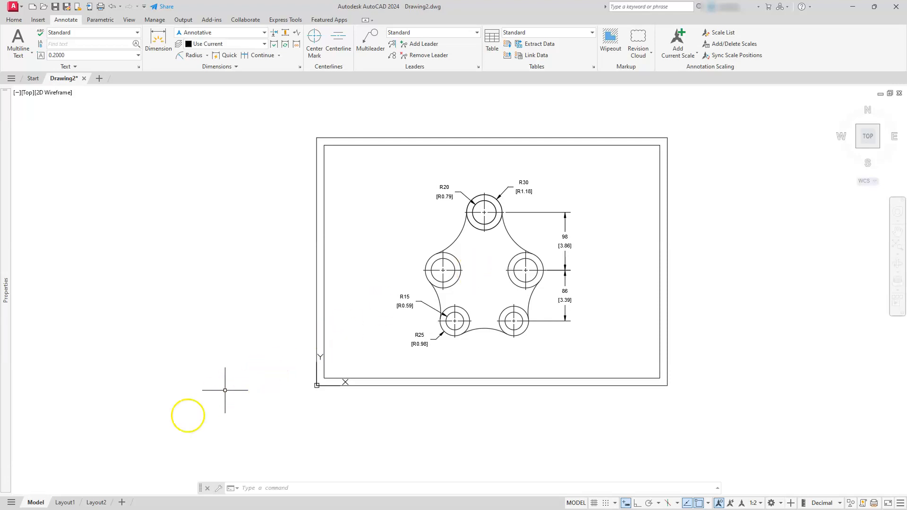
mouse_move(8, 480)
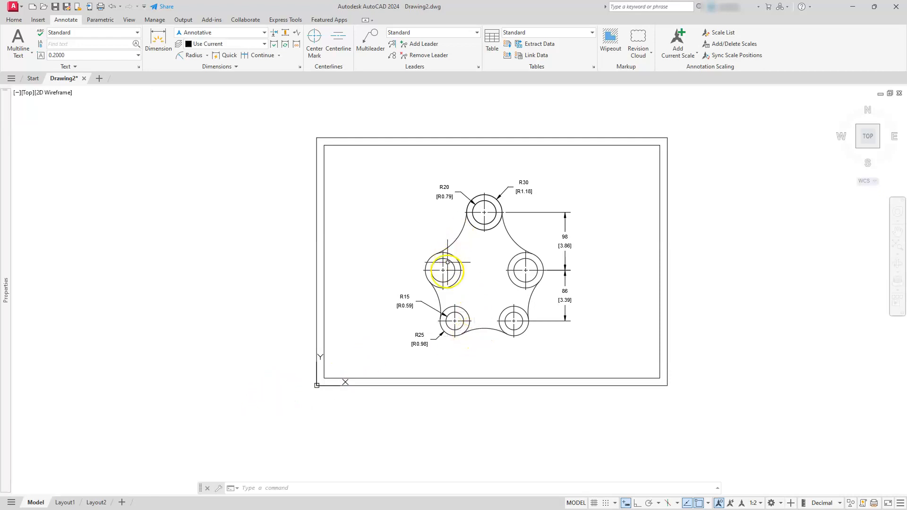
left_click(430, 354)
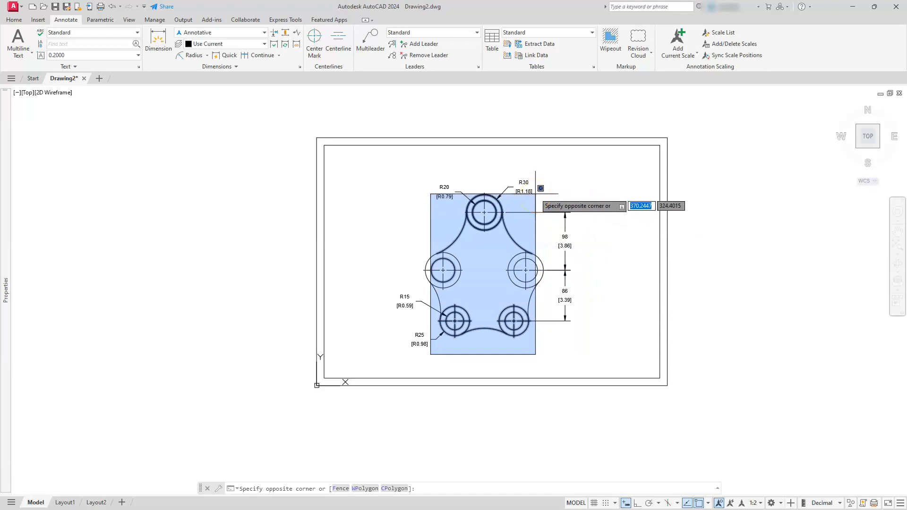
left_click(536, 191)
left_click(497, 277)
Add the two middle bosses to the selection and copy the plate geometry to the clipboard.
scroll(449, 302, "up", 4)
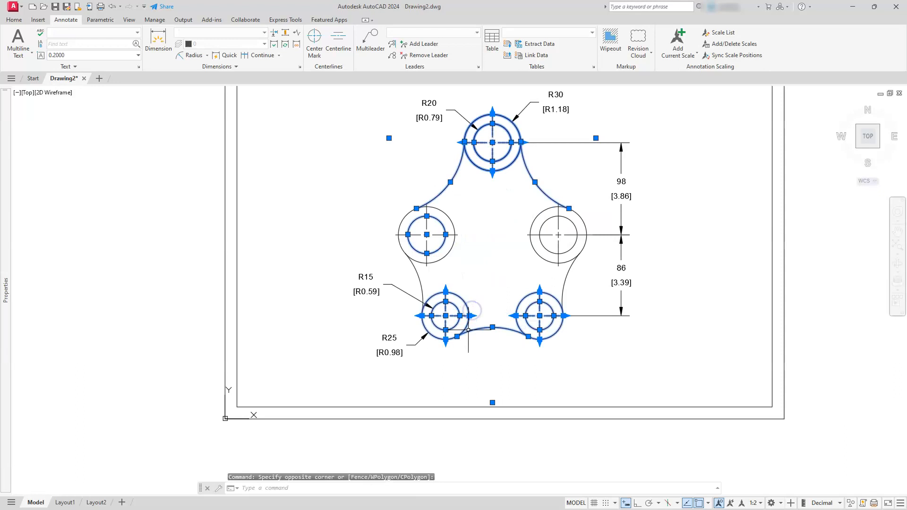
left_click(412, 252)
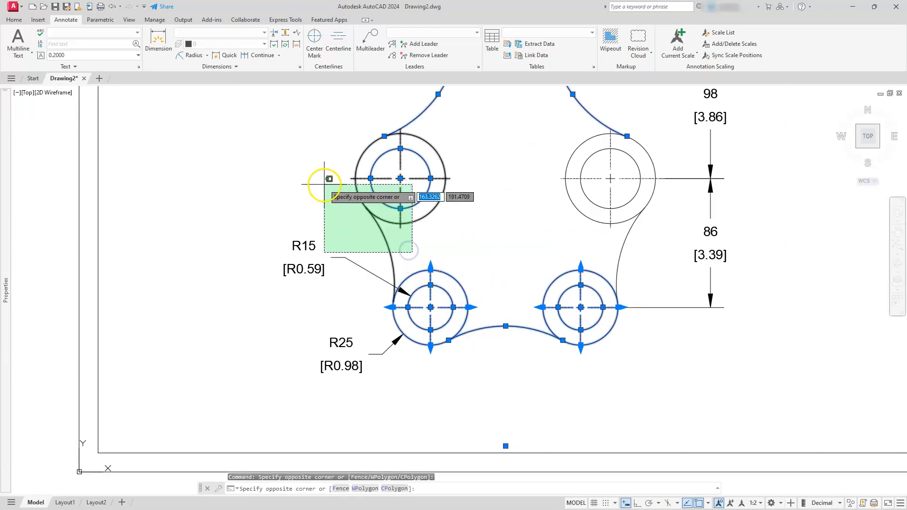
left_click(373, 191)
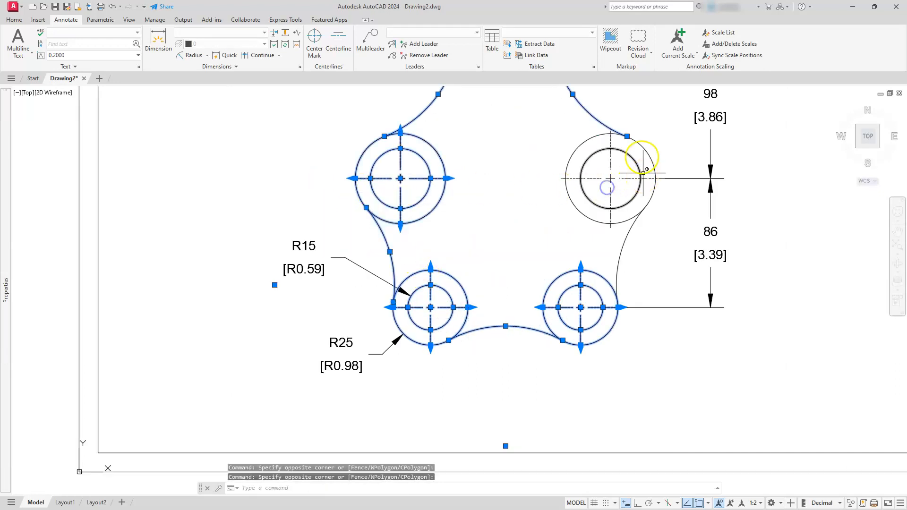
left_click(607, 141)
left_click(575, 214)
left_click(620, 243)
scroll(563, 248, "down", 2)
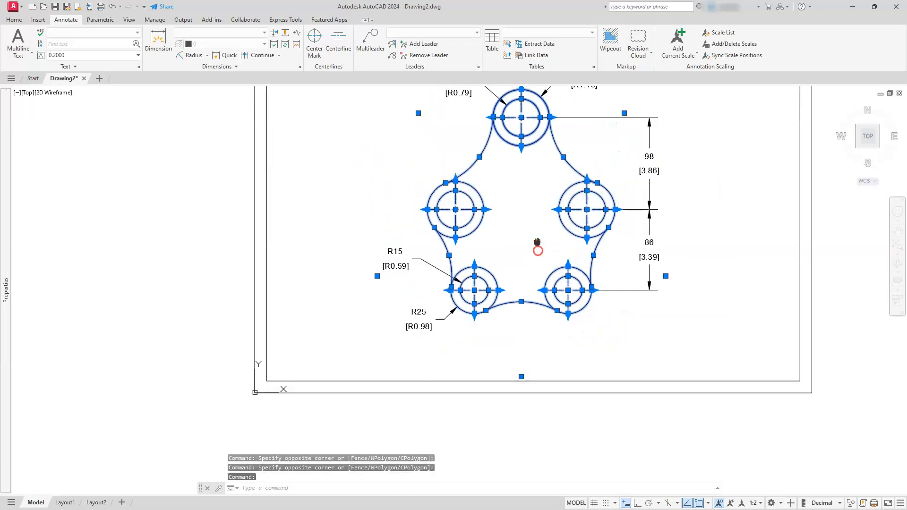
middle_click_drag(536, 245, 539, 298)
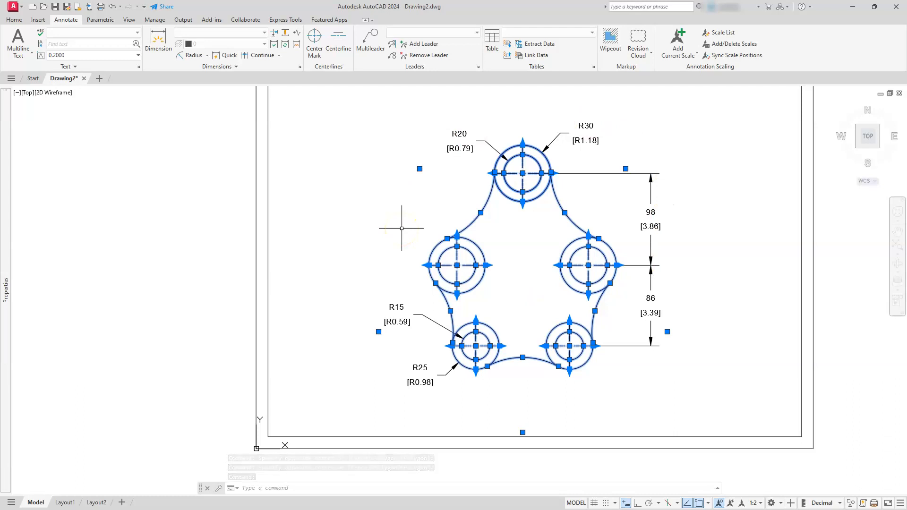
right_click(407, 274)
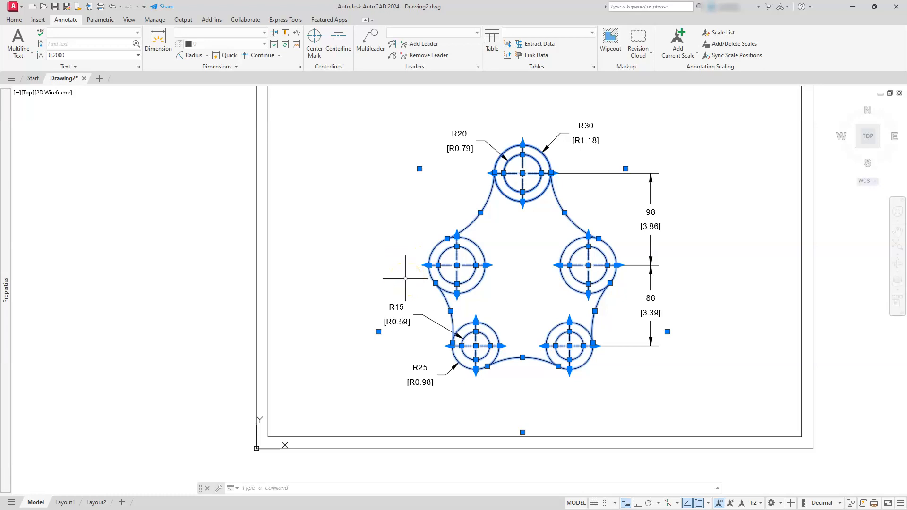
key("ctrl+c")
Paste the copied plate geometry into the Drawing3 tab at a picked insertion point.
left_click(98, 79)
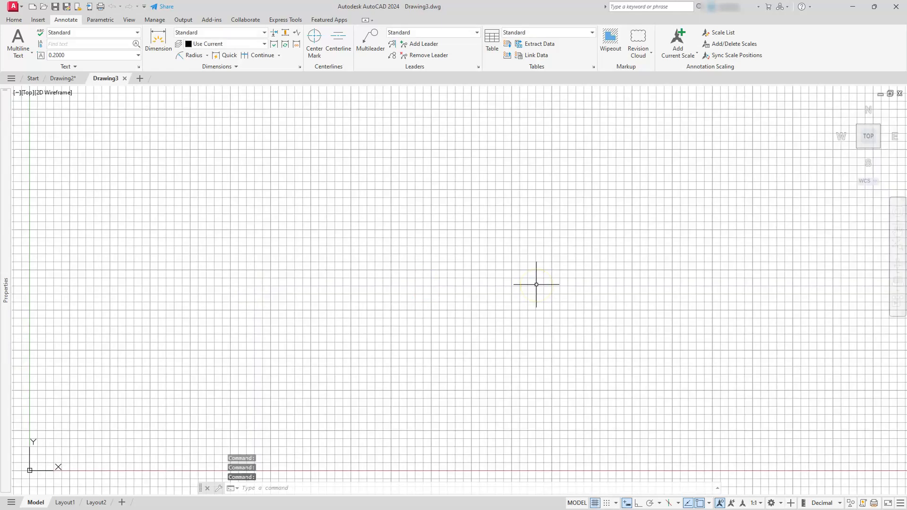
key("ctrl+v")
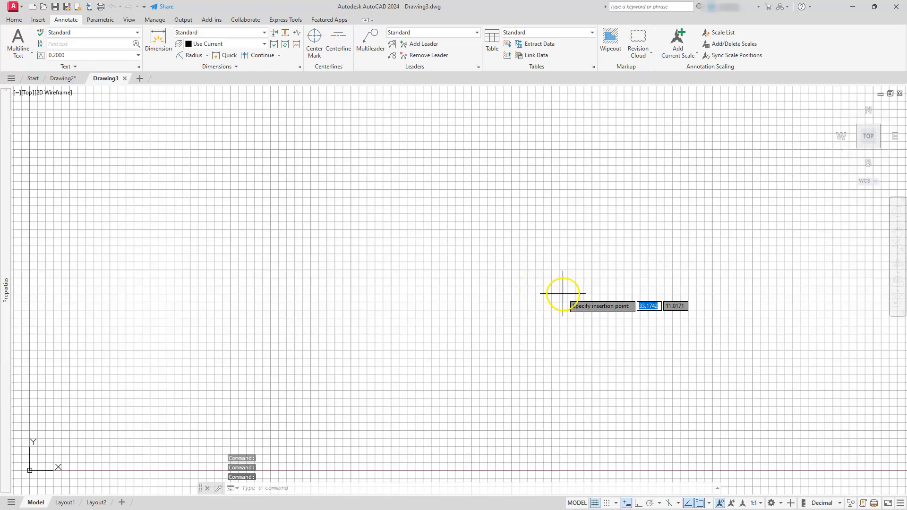
left_click(484, 324)
middle_click(585, 303)
middle_click(585, 302)
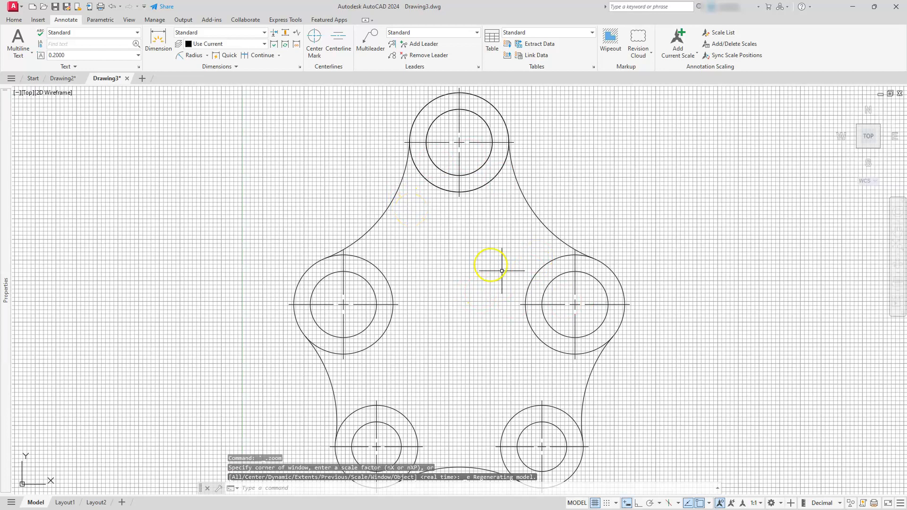
scroll(652, 357, "down", 3)
scroll(664, 330, "down", 2)
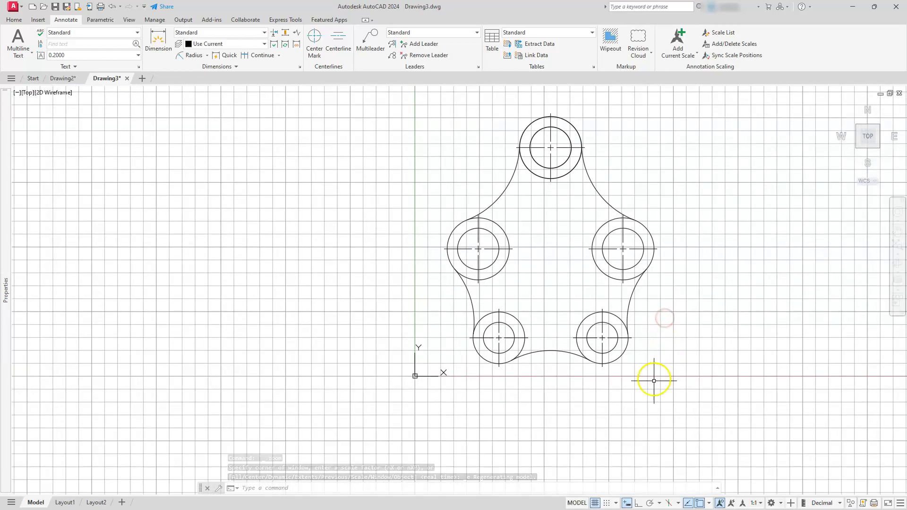
Hide the grid and draw a rectangle 11 by 8.5 units from a picked corner point.
left_click(596, 503)
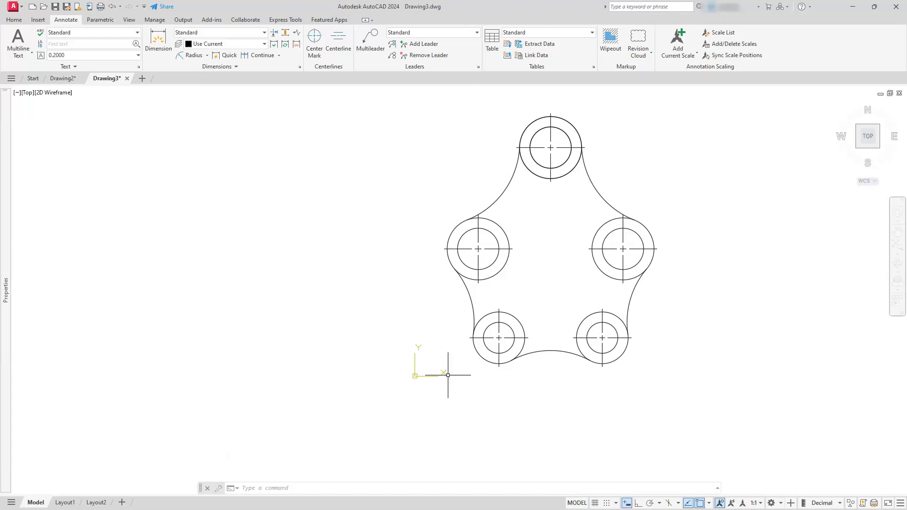
left_click(15, 20)
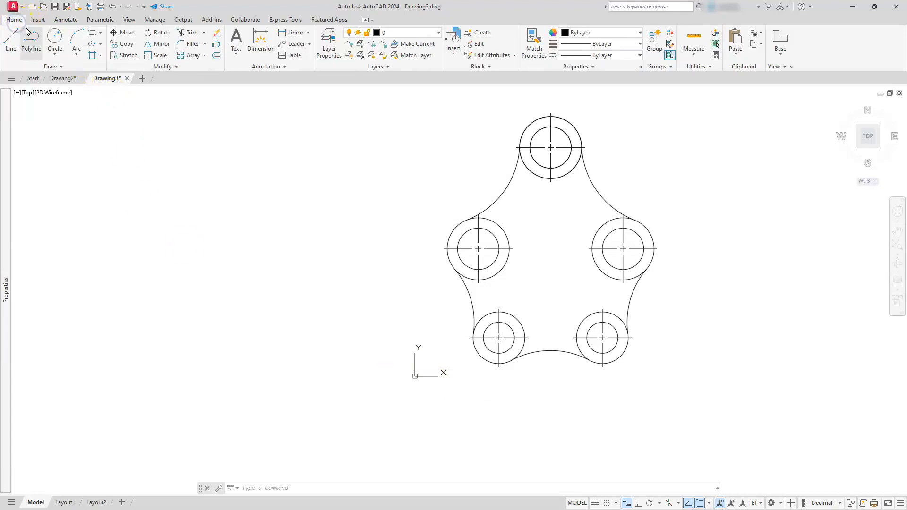
left_click(95, 33)
left_click(262, 318)
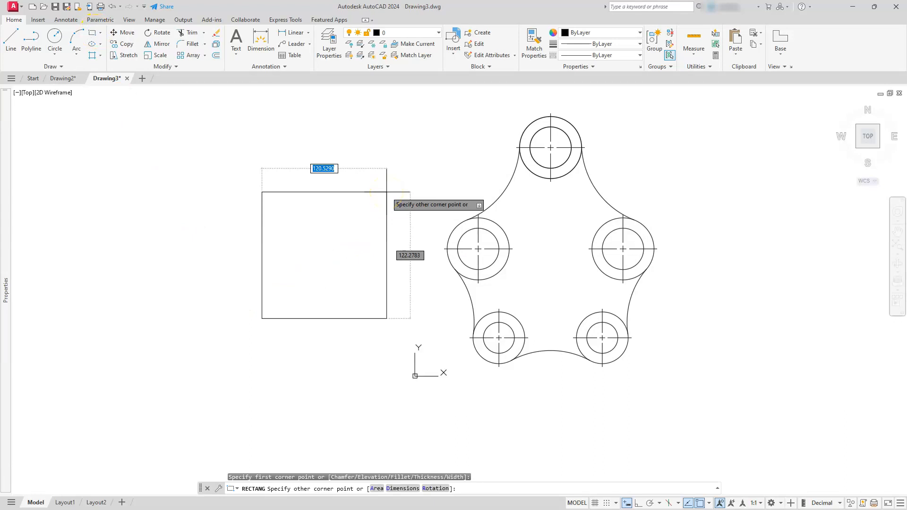
type("11,8.")
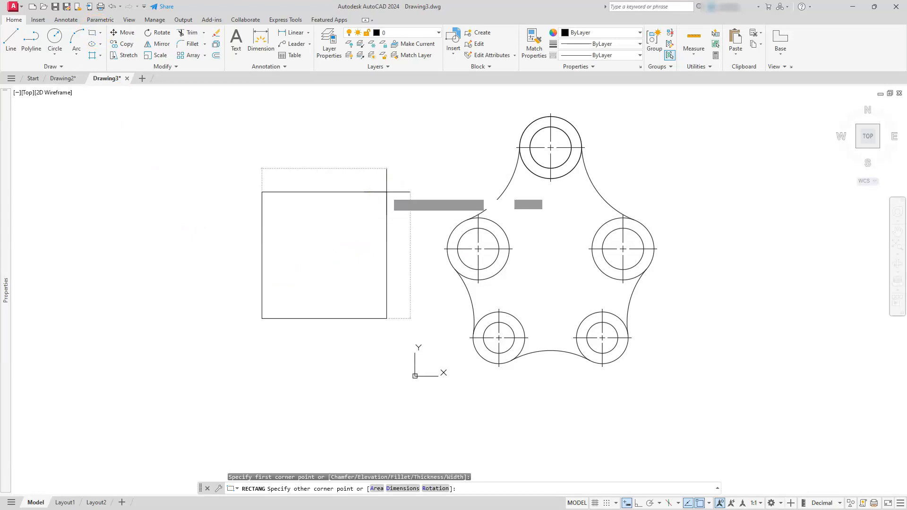
type("5")
key("Return")
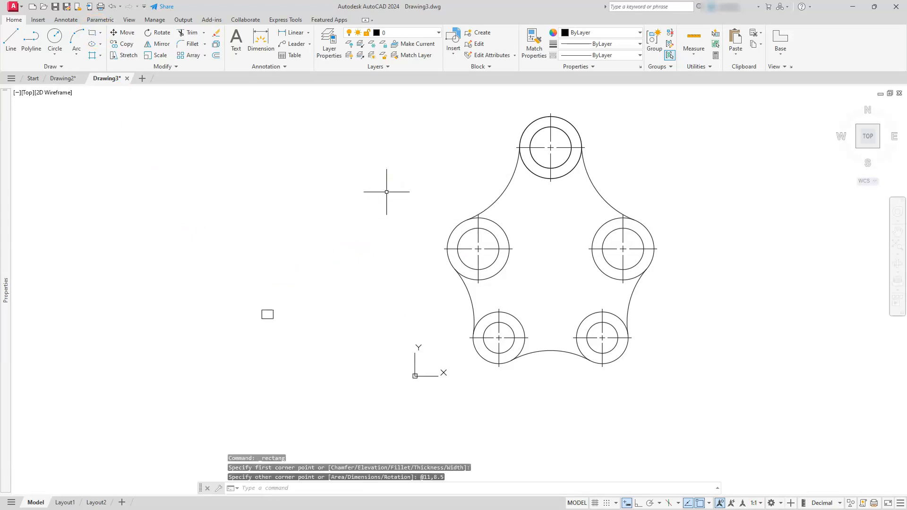
Offset the rectangle 0.25 inward to form an inner border.
scroll(274, 315, "up", 4)
scroll(214, 332, "up", 8)
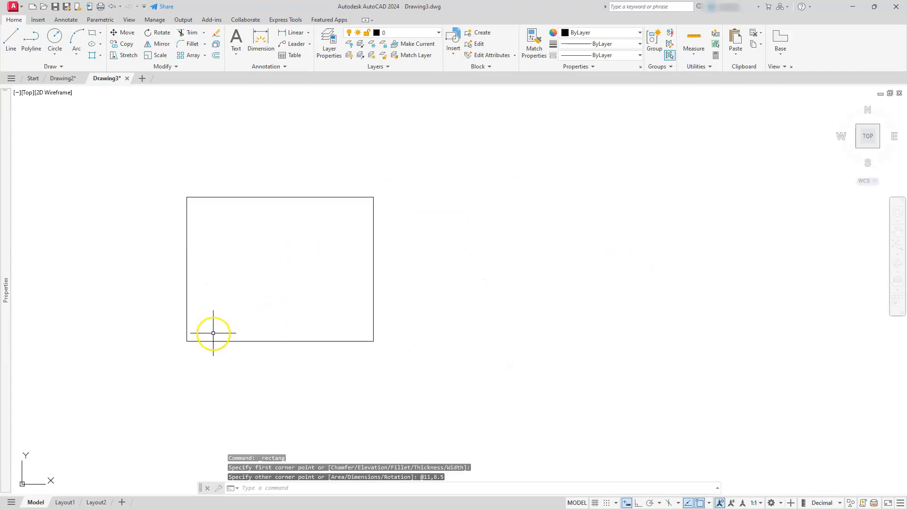
key("Escape")
key("Escape")
type("o")
key("Return")
type(".25")
key("Return")
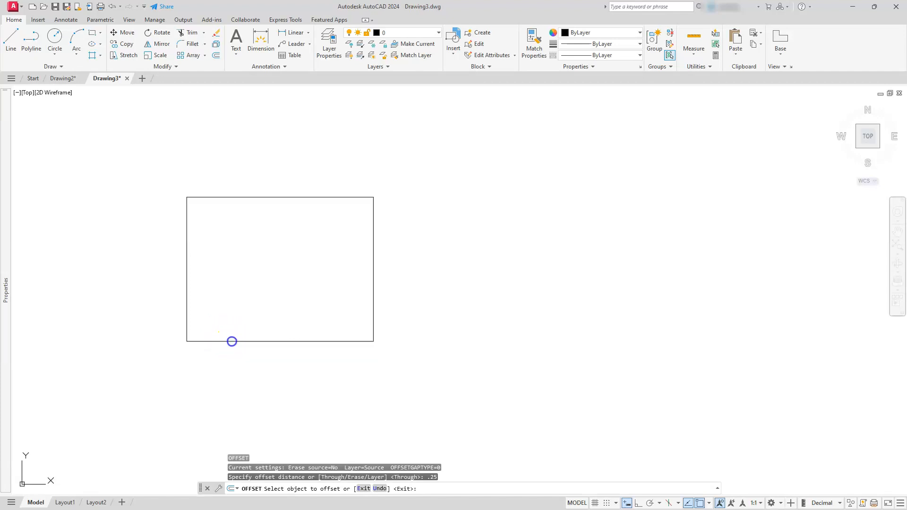
left_click(230, 340)
left_click(239, 278)
key("Escape")
key("Escape")
key("Escape")
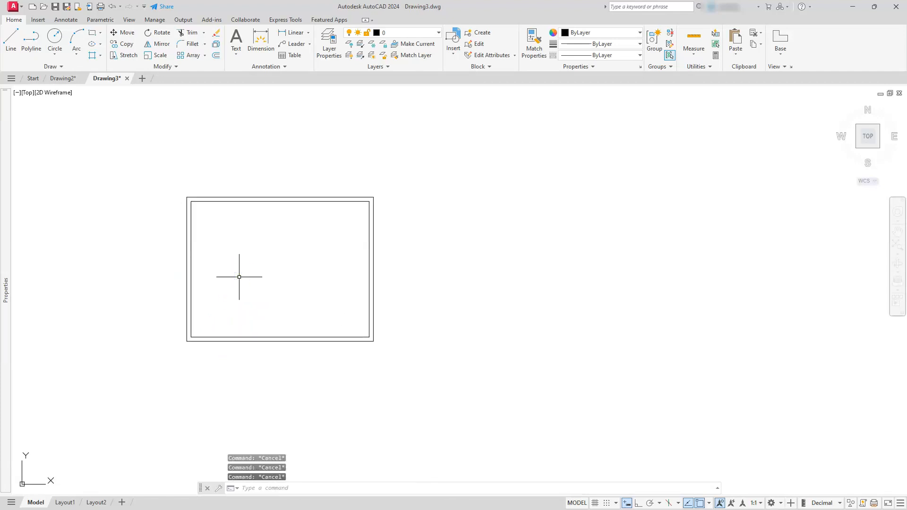
Scale the pasted plate geometry by 1/25.4 about its centre, entering the factor through a calculator expression.
scroll(239, 276, "down", 12)
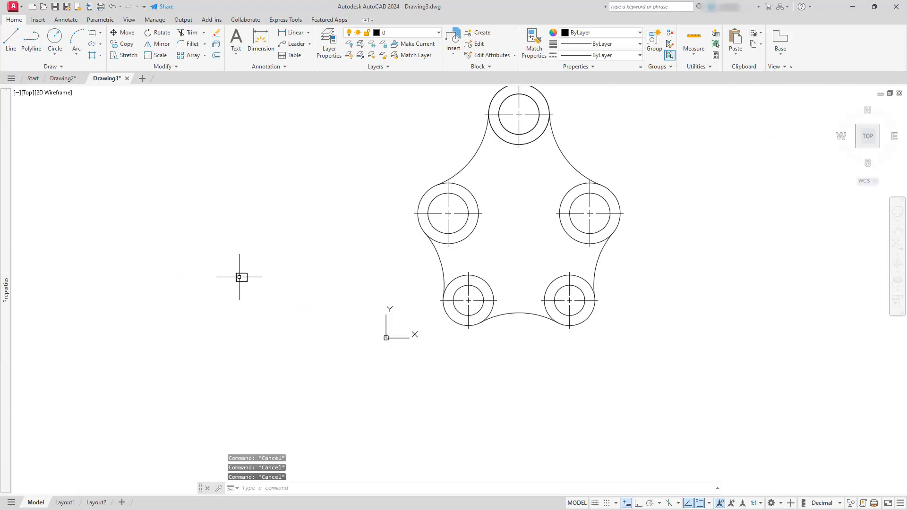
middle_click_drag(518, 265, 502, 303)
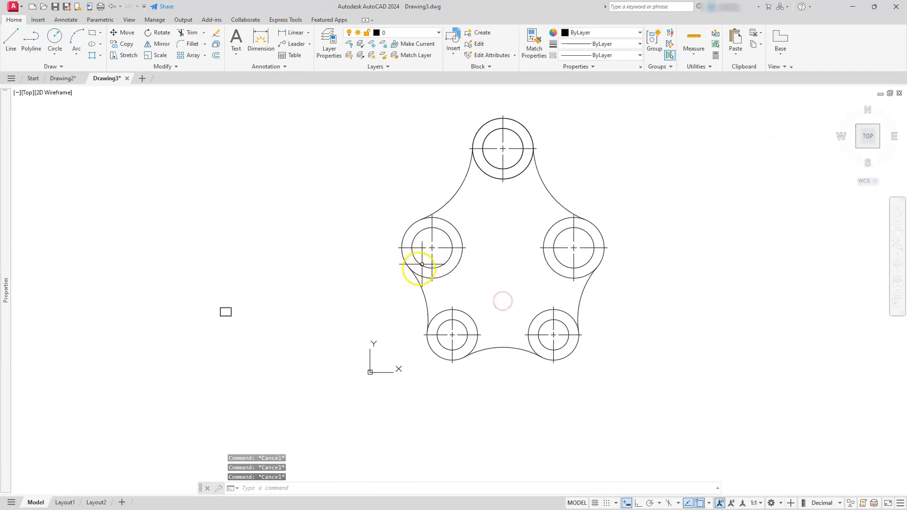
middle_click_drag(588, 164, 562, 166)
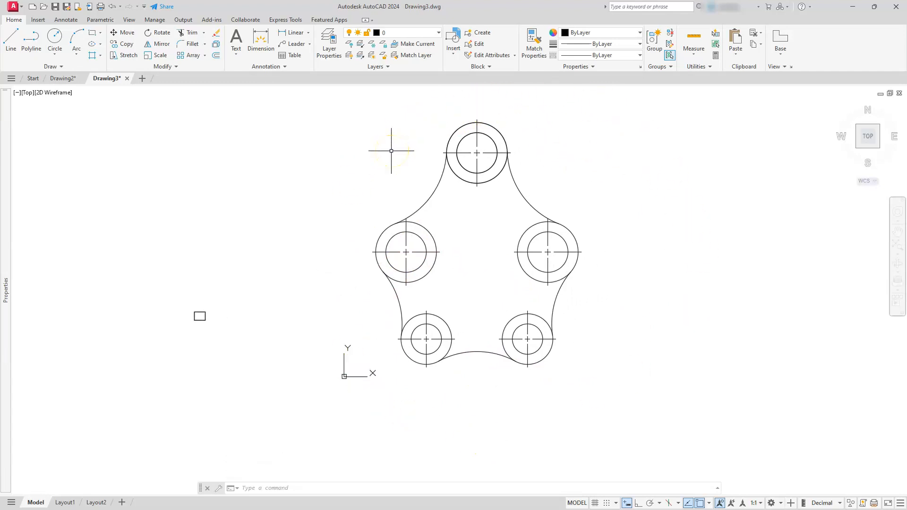
left_click(158, 60)
left_click(342, 421)
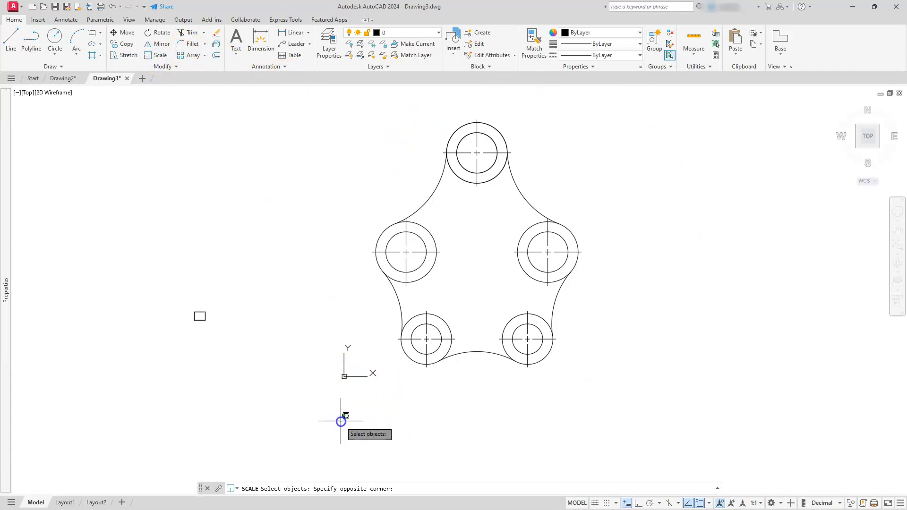
left_click(662, 98)
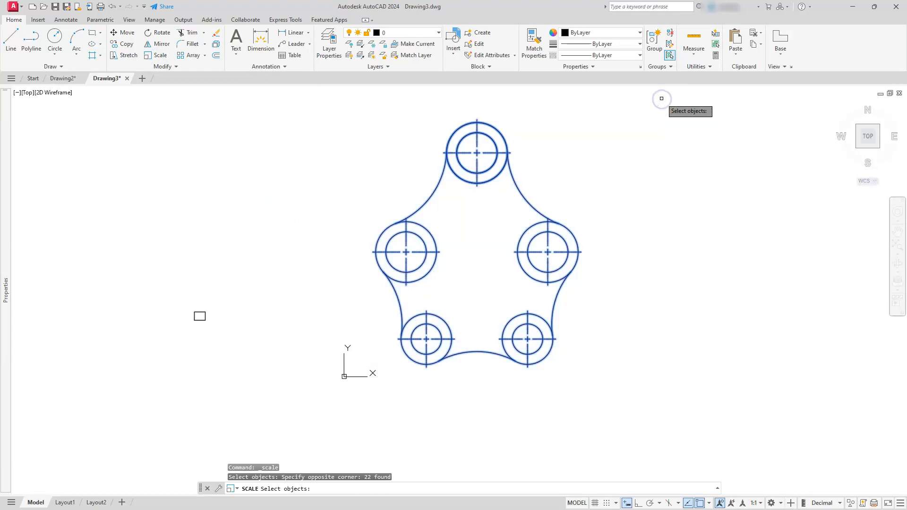
key("Return")
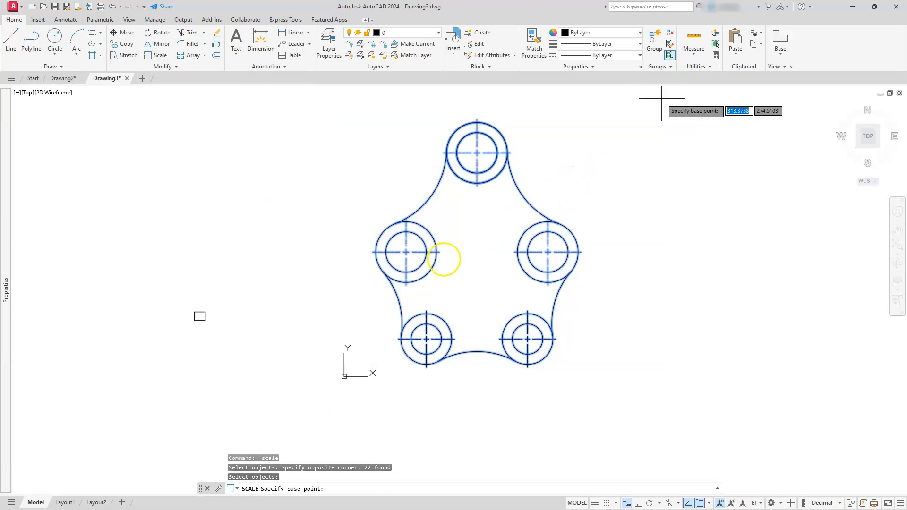
left_click(476, 262)
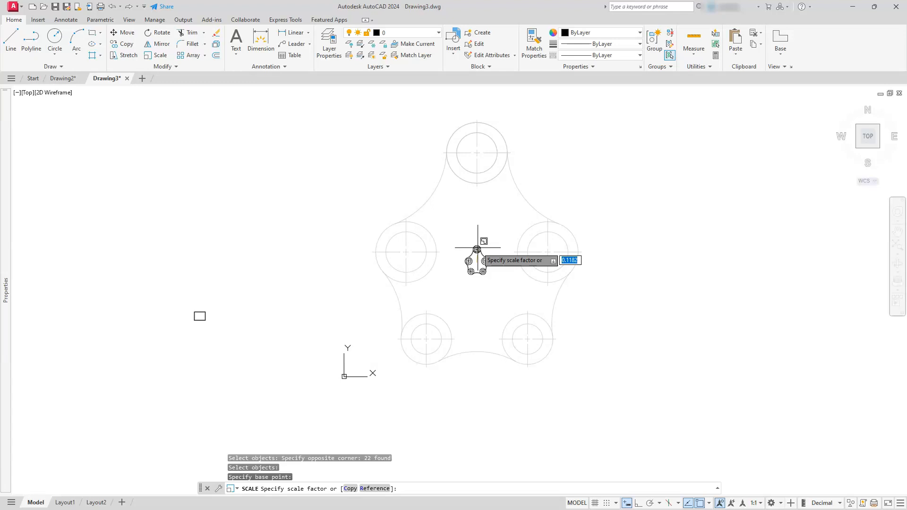
key("Down")
key("Return")
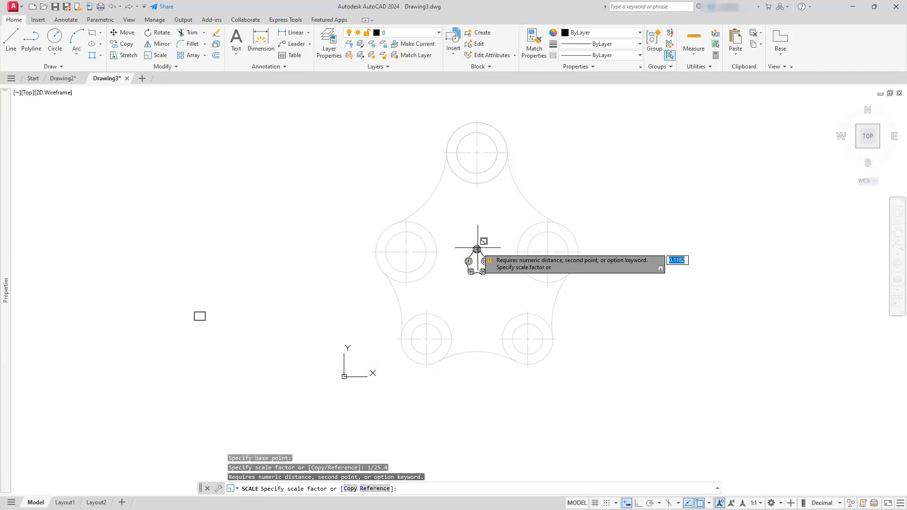
type("1")
type("'cal")
key("Return")
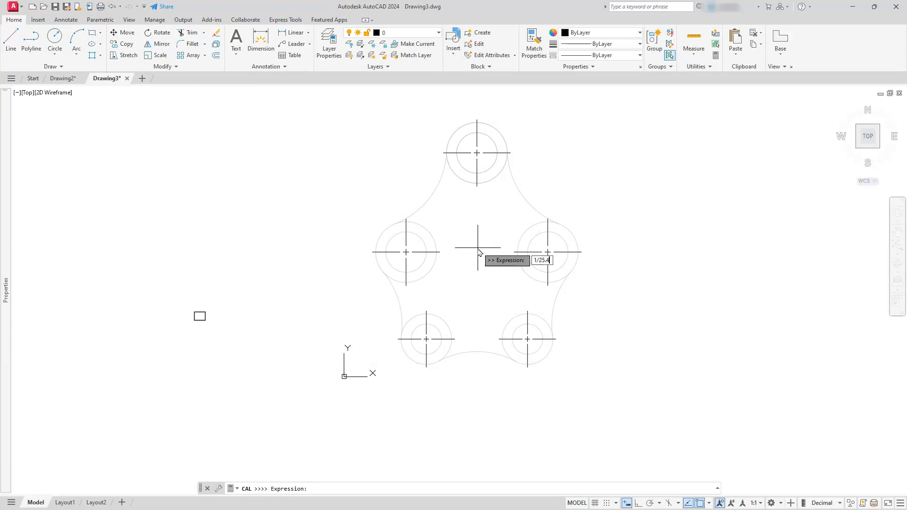
key("Return")
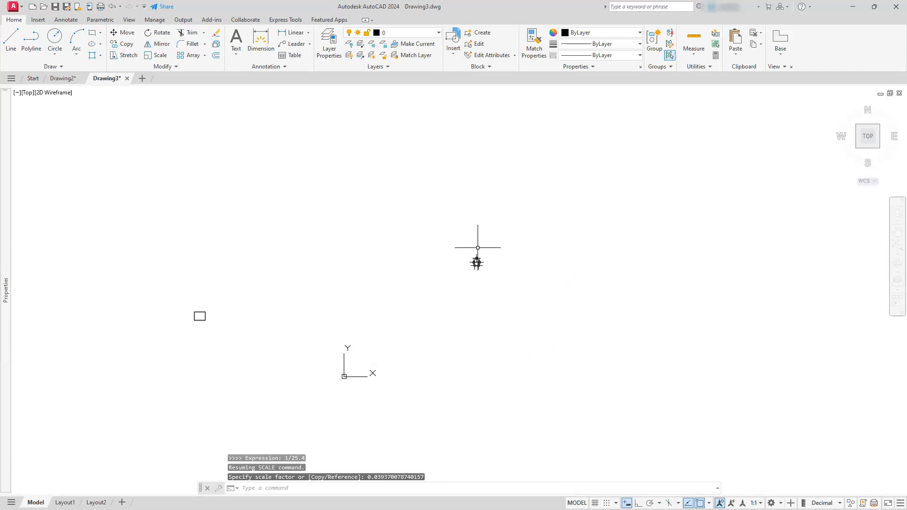
Delete the centerline crosses from all five bosses of the scaled plate.
scroll(478, 248, "up", 12)
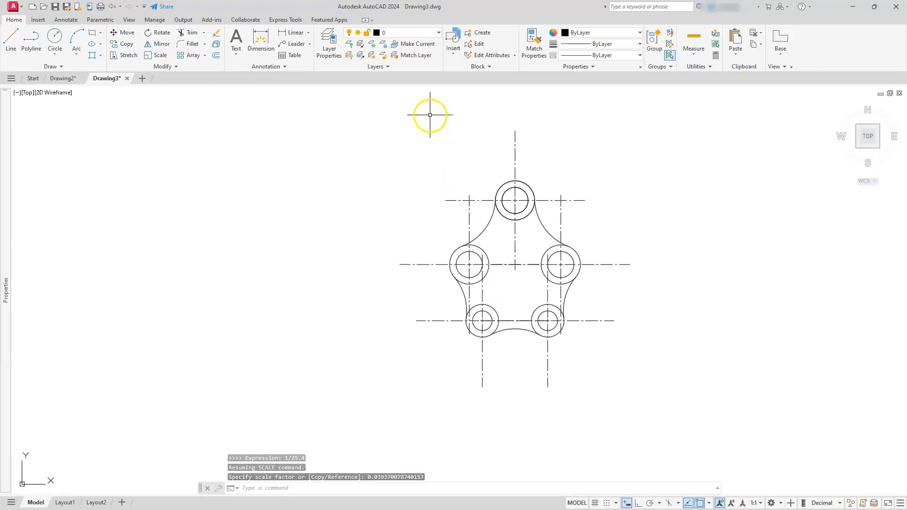
left_click(574, 120)
left_click(420, 173)
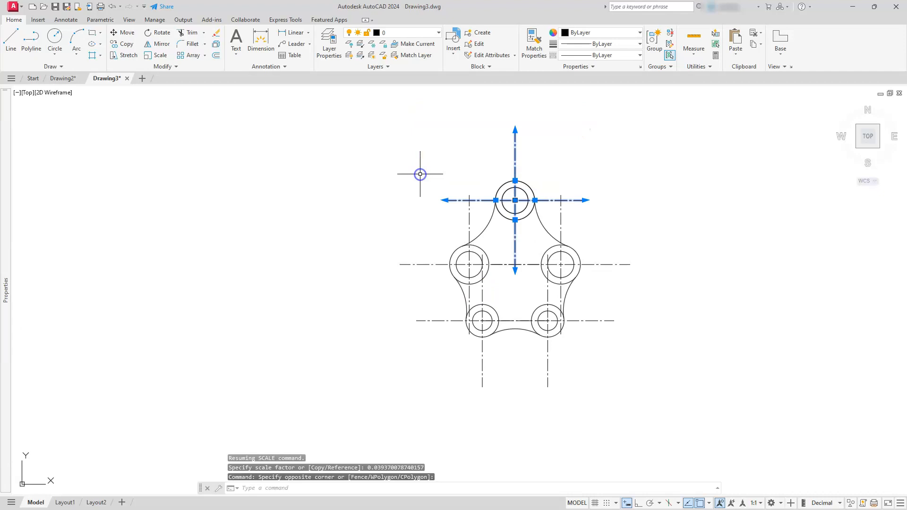
key("Delete")
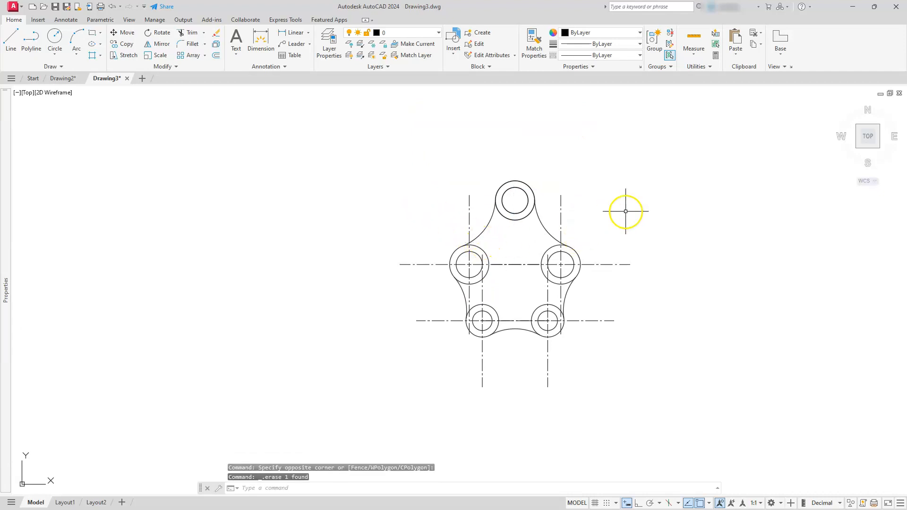
left_click(626, 212)
left_click(601, 356)
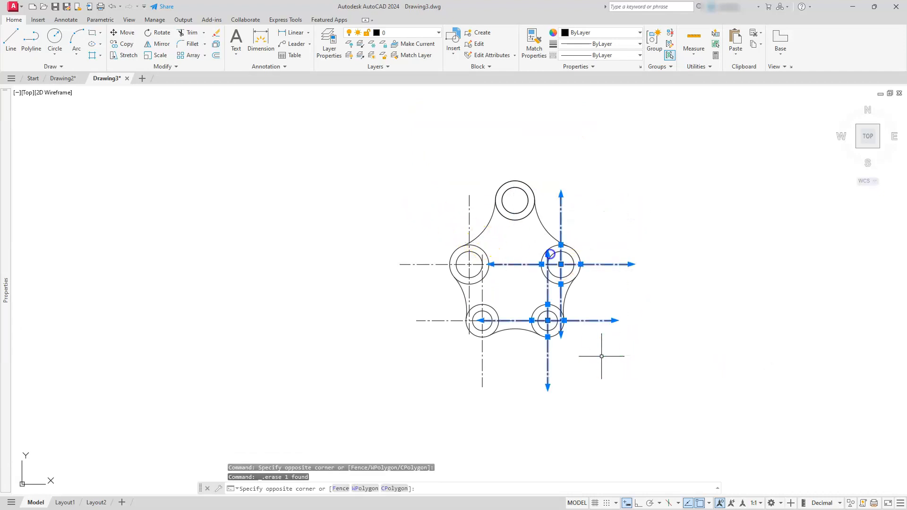
key("Delete")
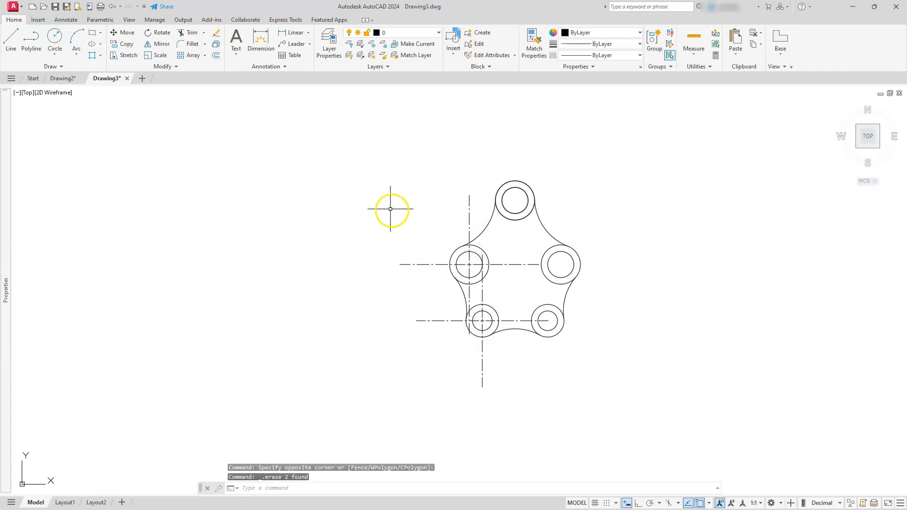
left_click(433, 230)
left_click(389, 371)
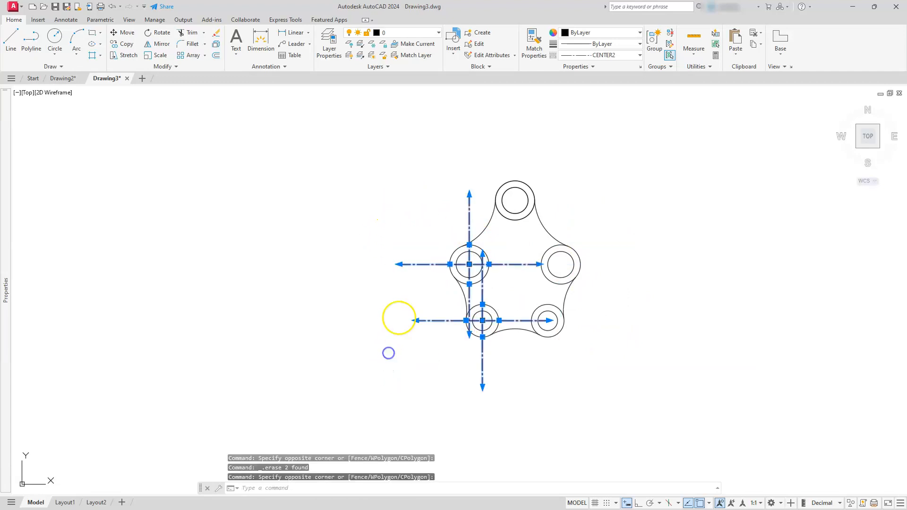
key("Delete")
Move both border rectangles so their lower-left corner sits at 0,0.
scroll(540, 243, "down", 8)
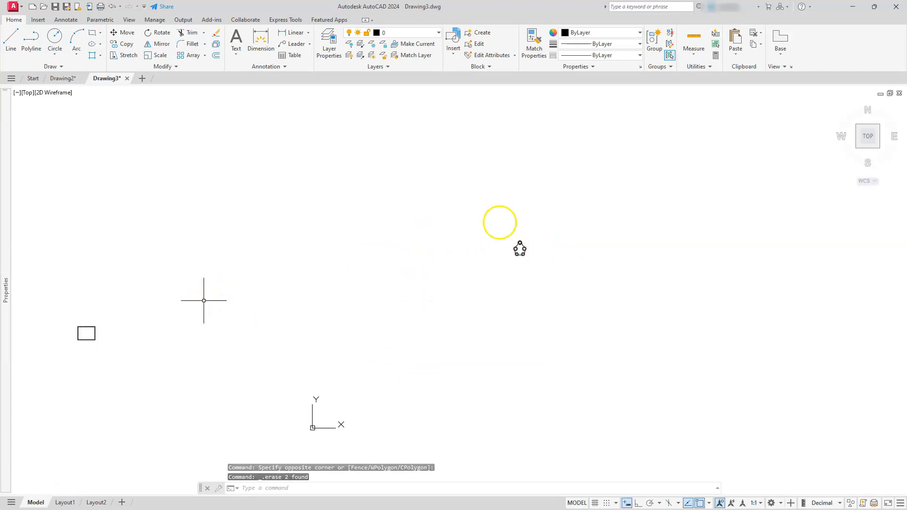
mouse_move(6, 330)
middle_click_drag(337, 271, 724, 209)
scroll(491, 282, "up", 8)
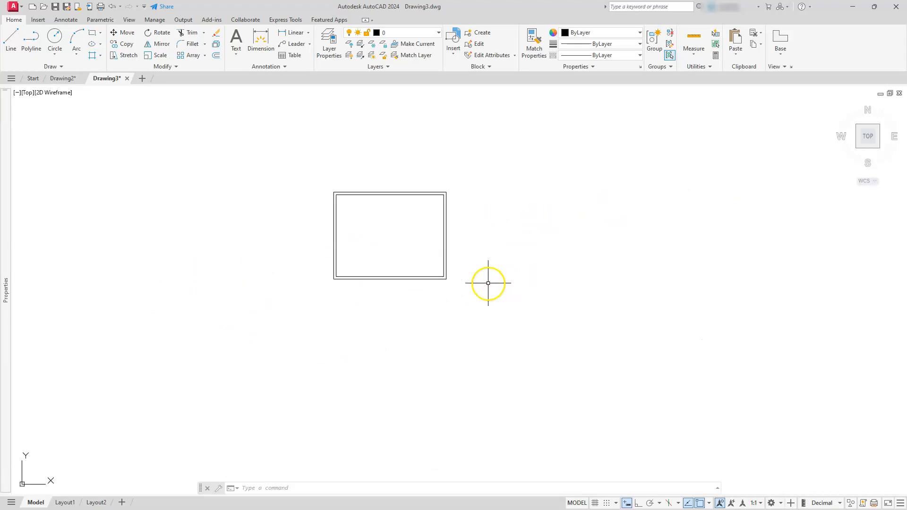
left_click(126, 33)
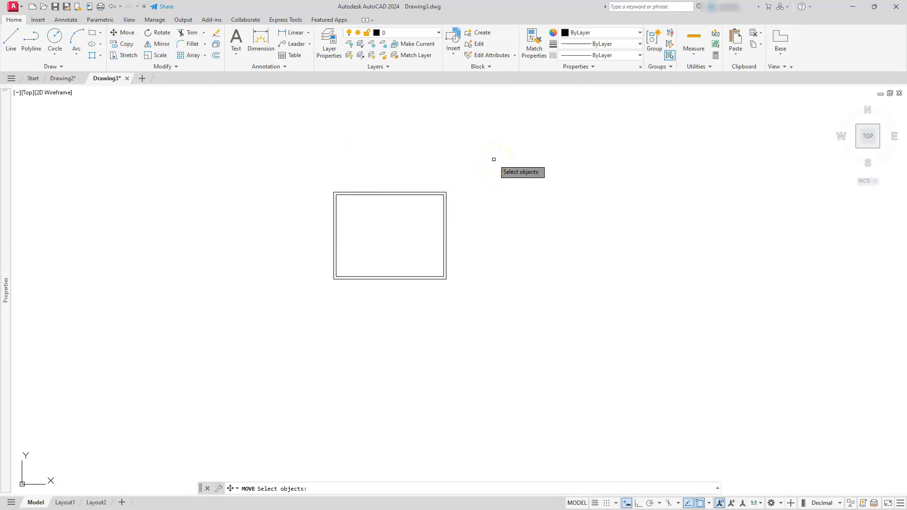
left_click_drag(494, 160, 301, 324)
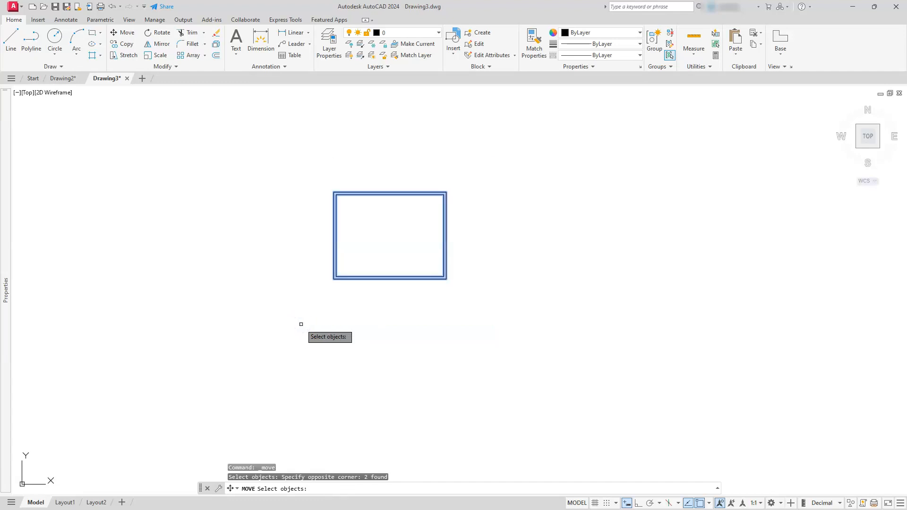
key("Return")
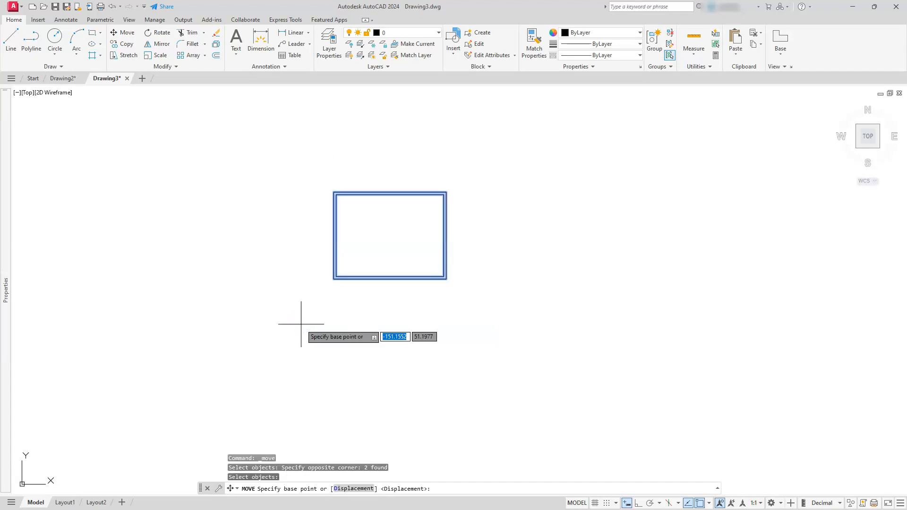
left_click(334, 280)
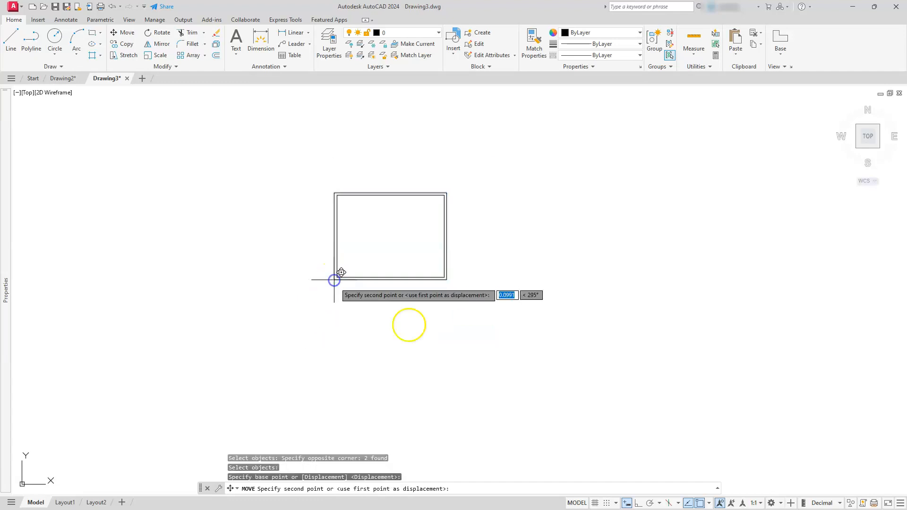
left_click(627, 504)
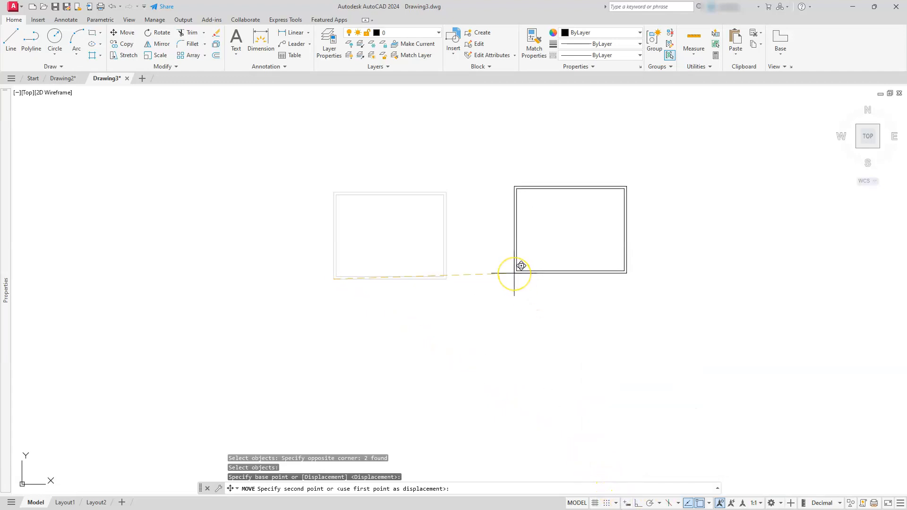
key("Return")
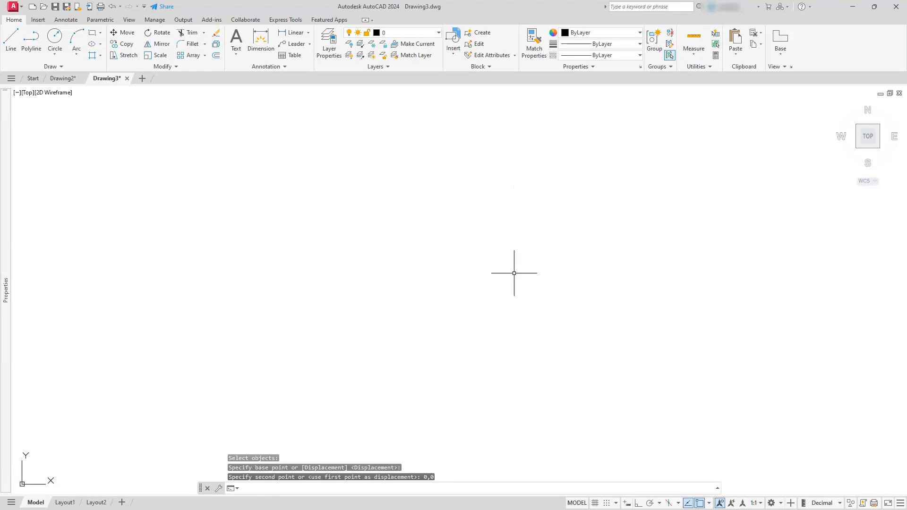
left_click(626, 503)
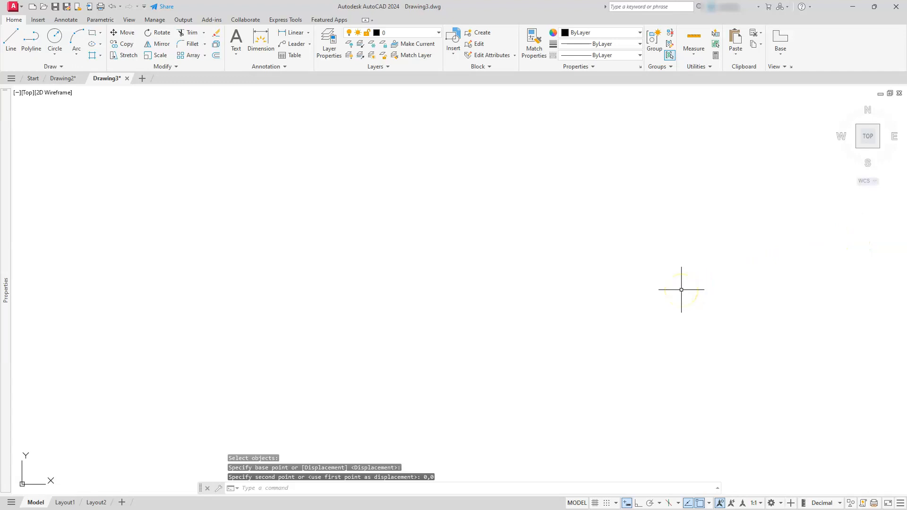
middle_click(648, 278)
middle_click(648, 278)
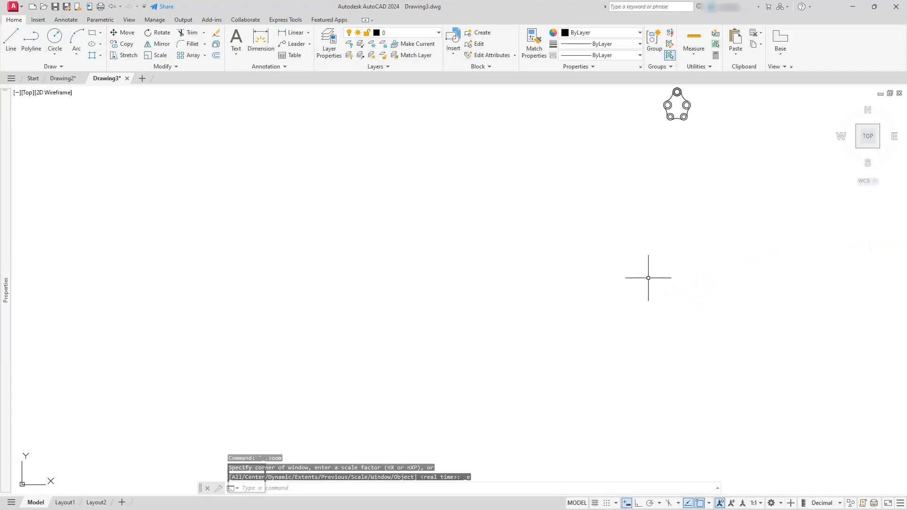
scroll(570, 279, "down", 2)
key("Escape")
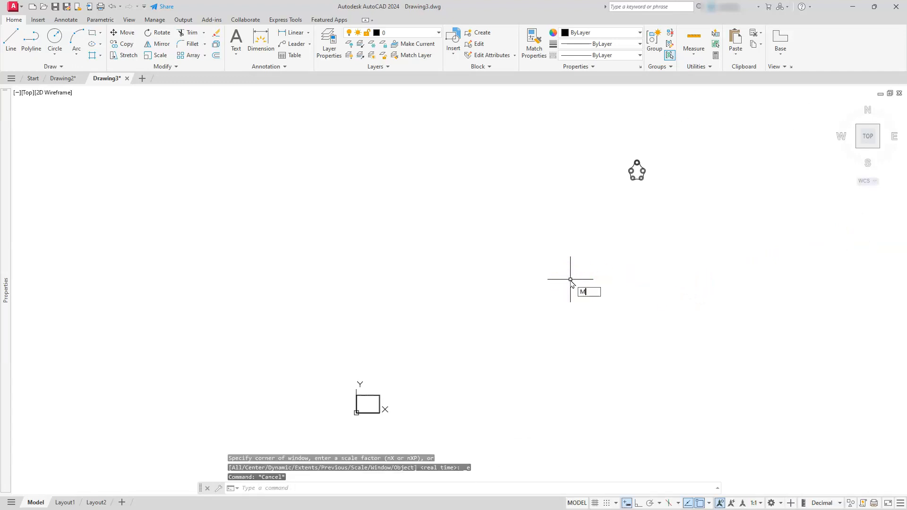
Move the scaled plate geometry from its original location into the middle of the border rectangles.
key("Return")
left_click(575, 226)
left_click(657, 147)
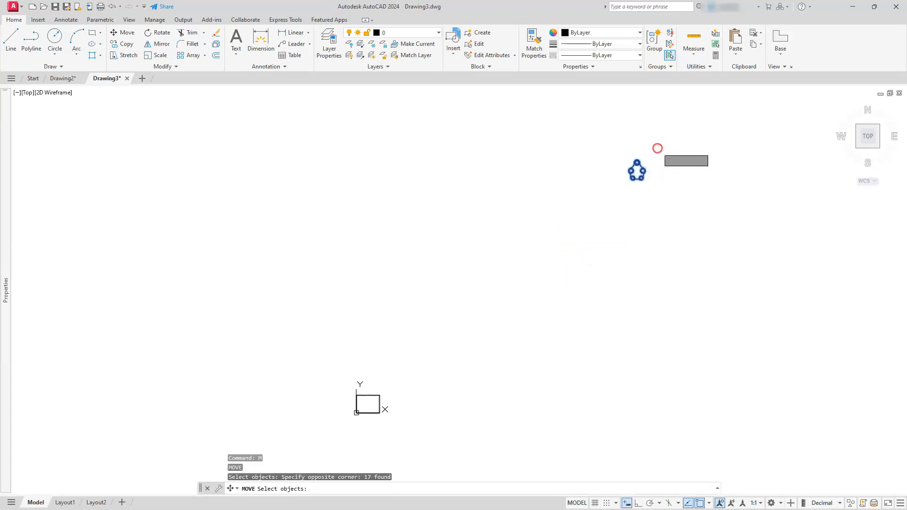
key("Return")
left_click(637, 171)
middle_click_drag(372, 414, 589, 244)
scroll(577, 238, "up", 4)
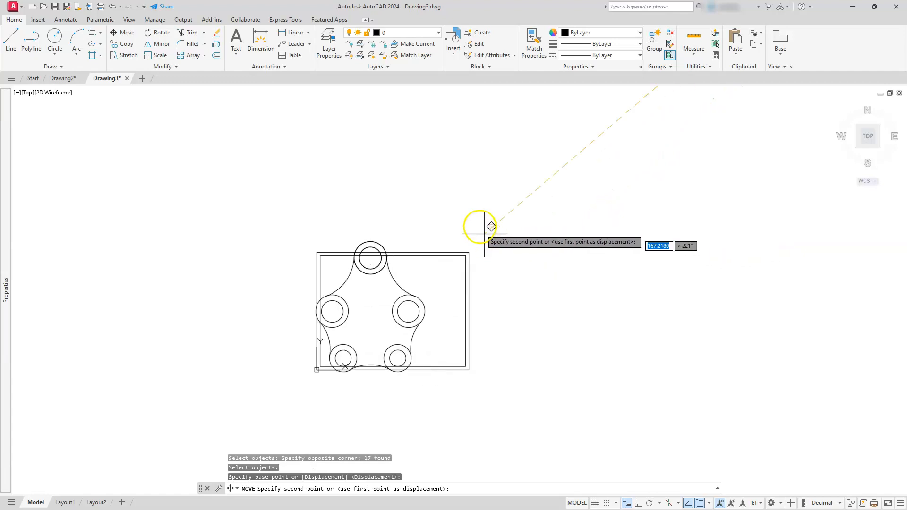
left_click(510, 213)
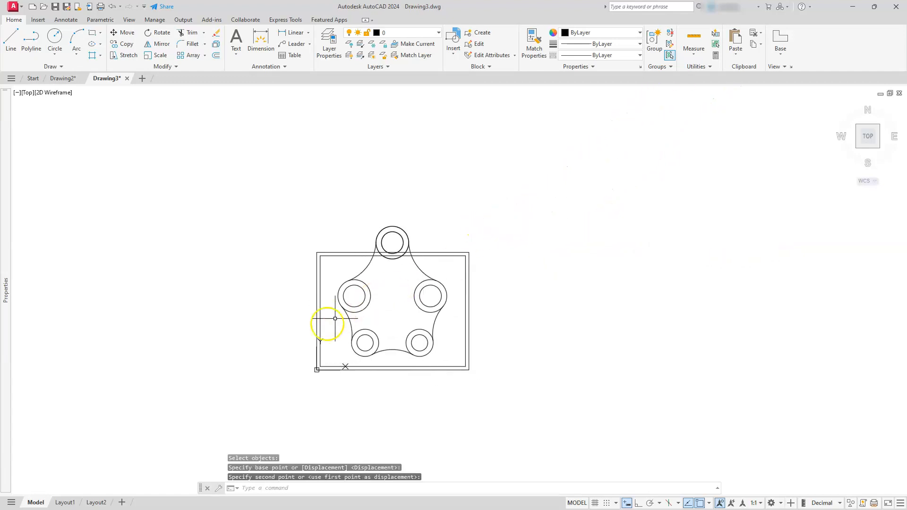
Select both border rectangles and start defining a block from them with BMAKE.
scroll(318, 327, "up", 2)
middle_click_drag(314, 328, 417, 257)
left_click(433, 298)
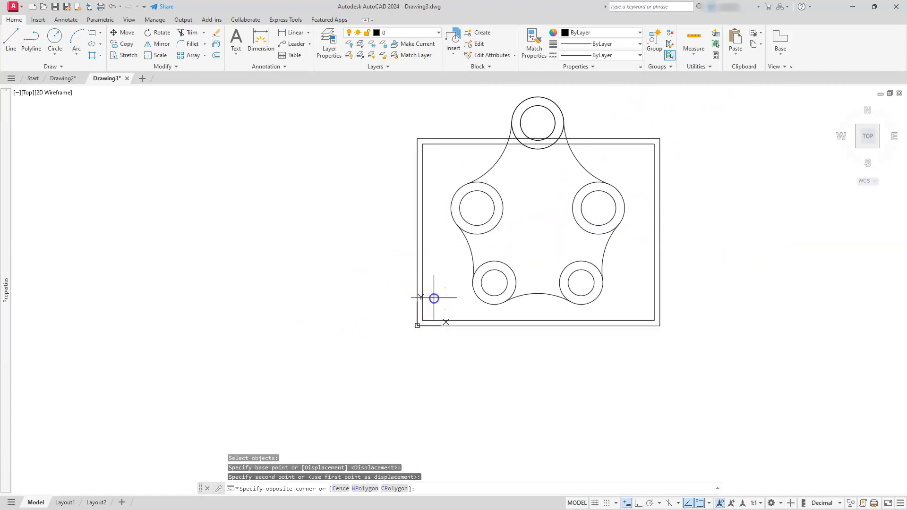
left_click(379, 349)
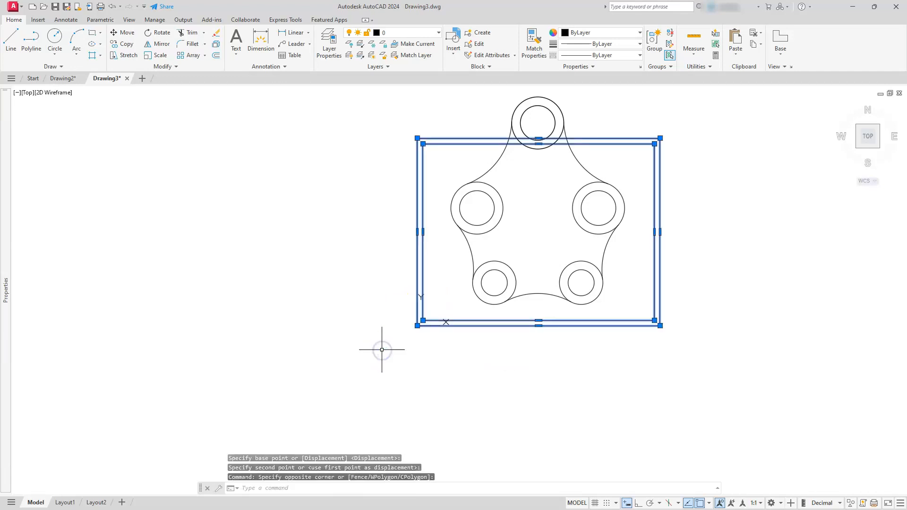
type("BMAKE")
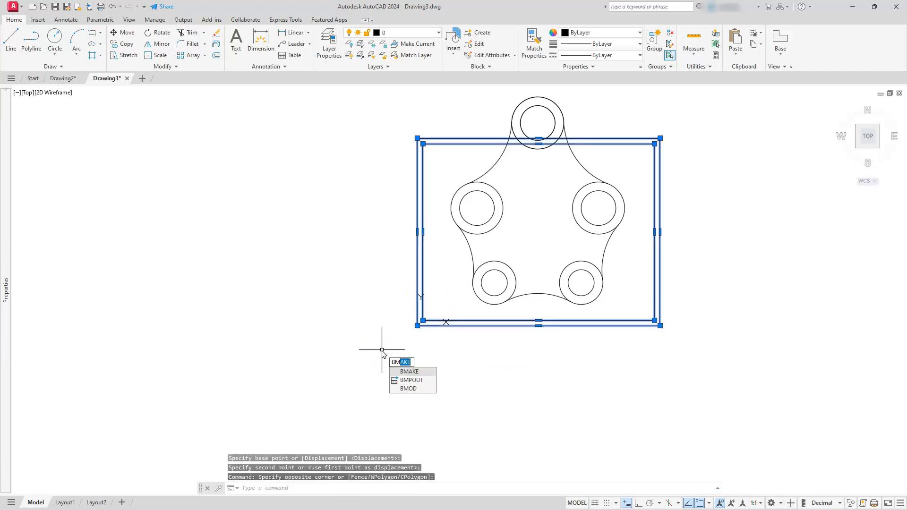
key("Return")
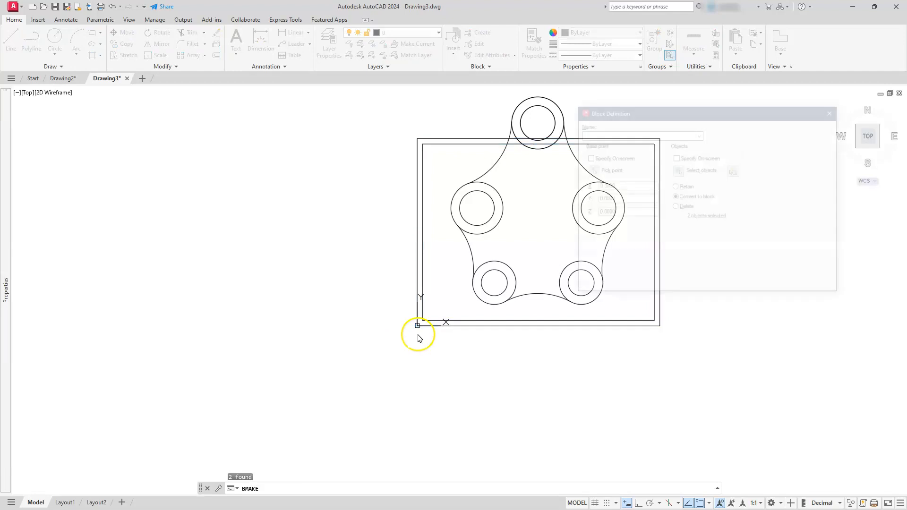
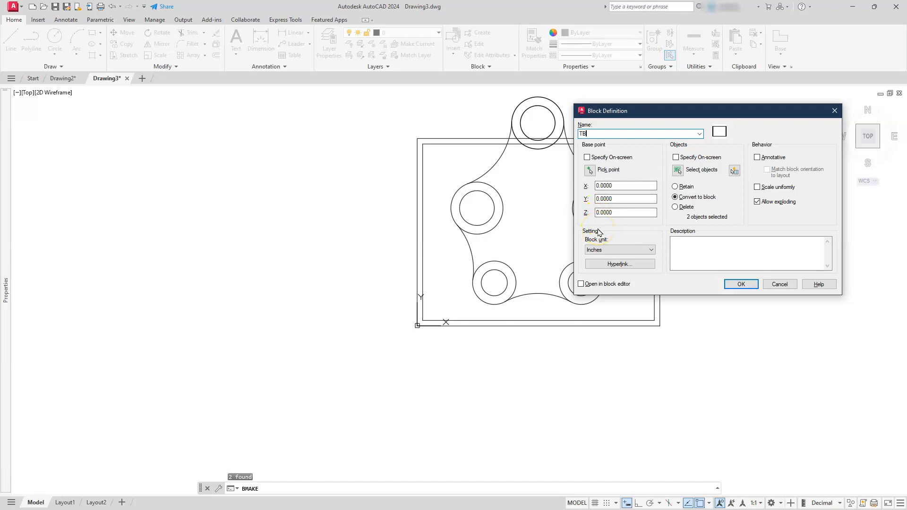
Create the TB border block and scale it by 2 in both X and Y.
left_click(731, 286)
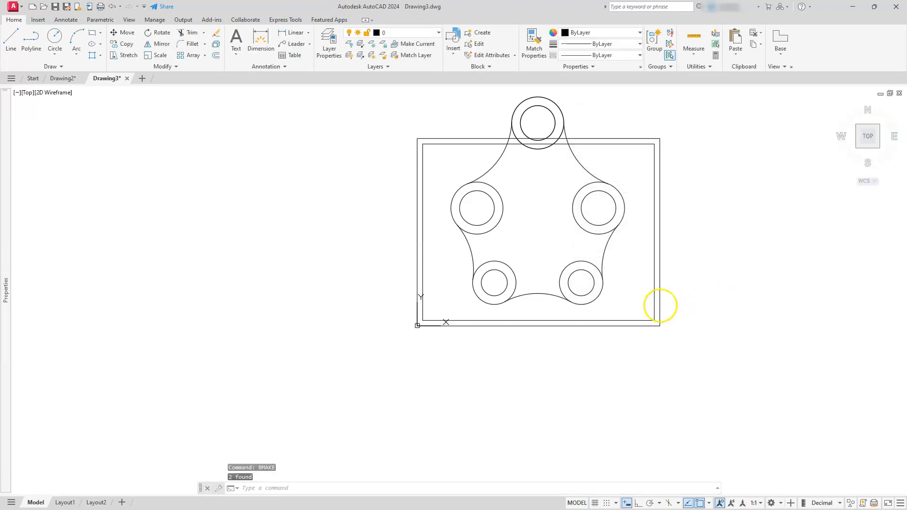
left_click(632, 326)
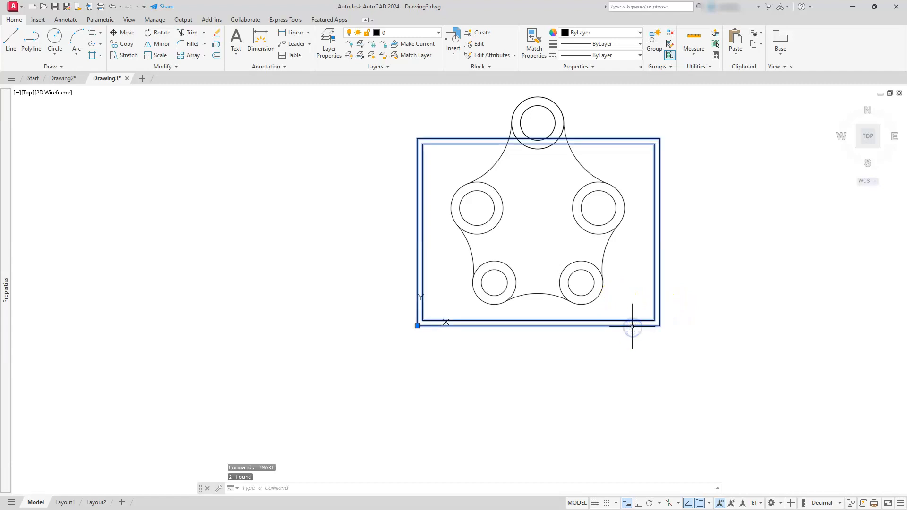
mouse_move(8, 282)
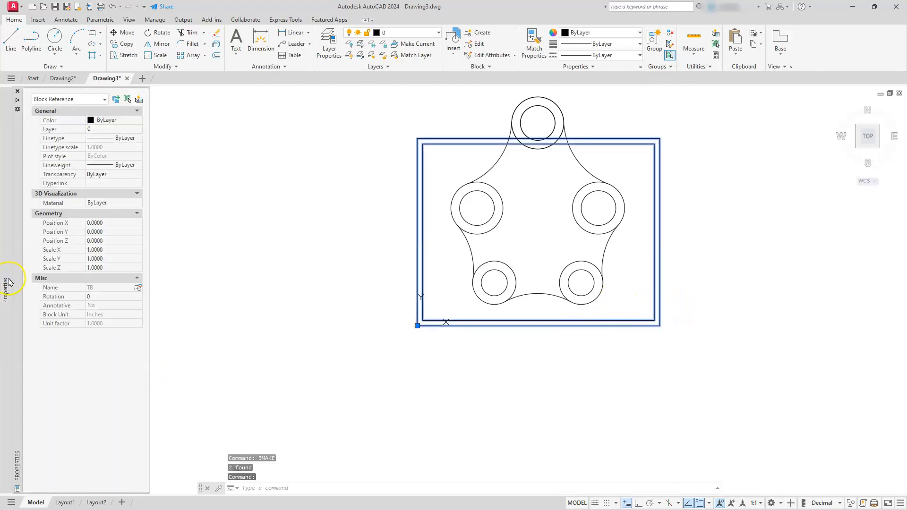
left_click(103, 250)
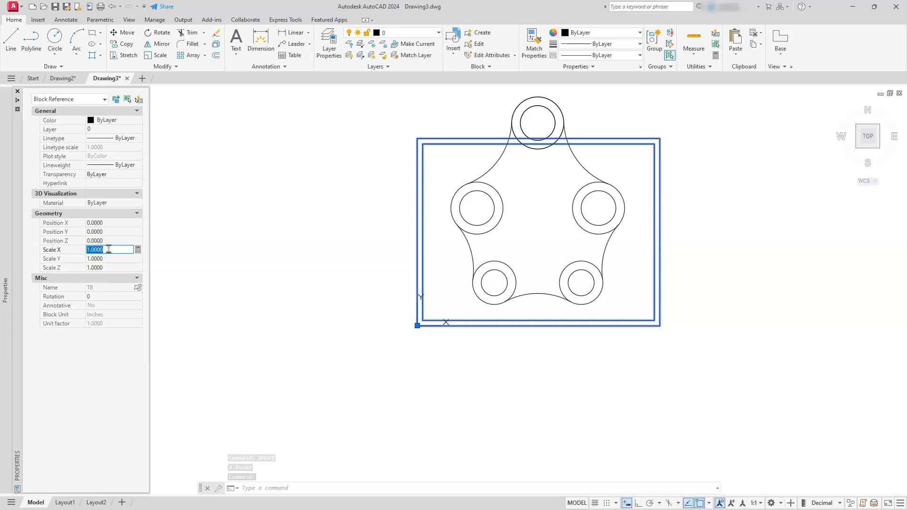
type("2")
key("Tab")
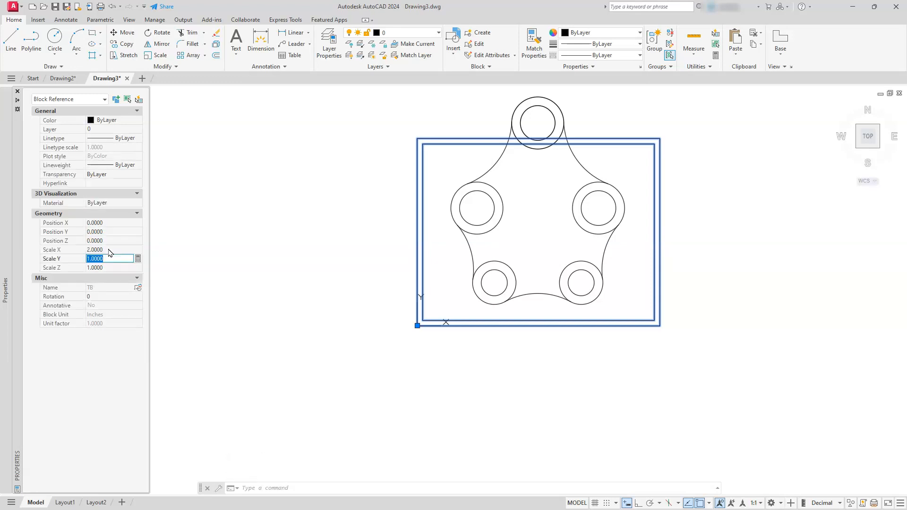
type("2")
key("Return")
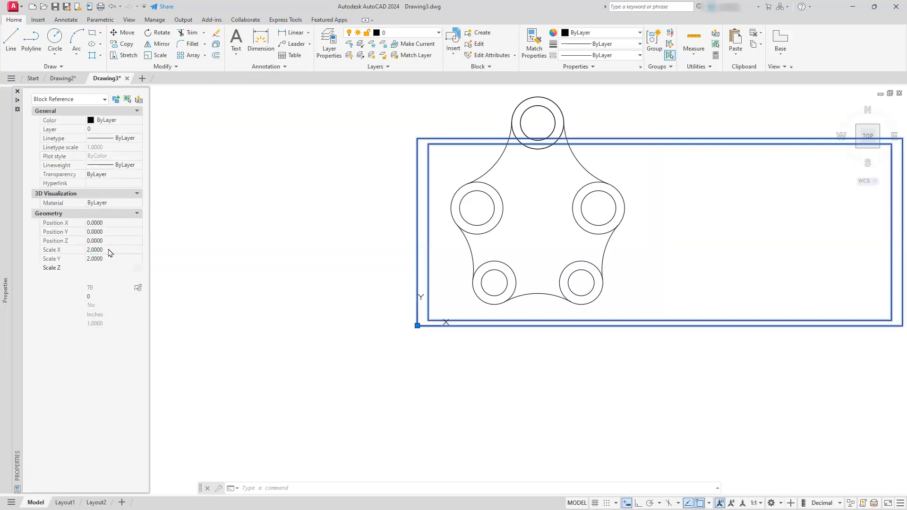
Move the plate geometry into the middle of the enlarged border.
mouse_move(606, 224)
middle_mouse_down()
mouse_move(478, 300)
mouse_move(442, 344)
middle_mouse_up()
left_click(442, 341)
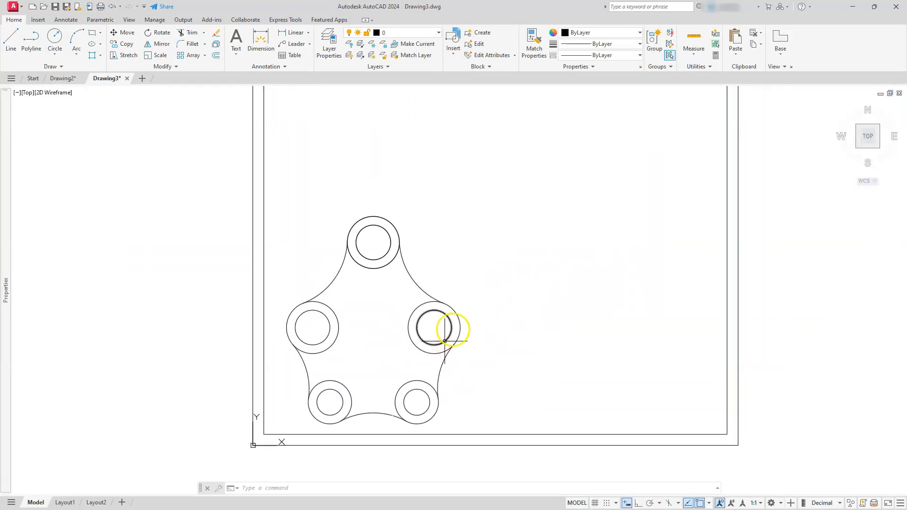
scroll(453, 328, "down", 2)
key("Return")
left_click(305, 431)
left_click(509, 231)
right_click(470, 290)
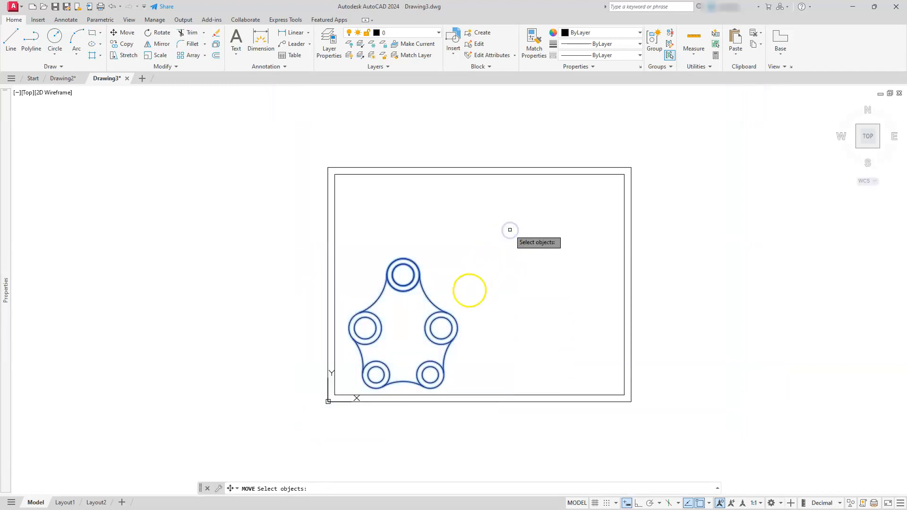
left_click(460, 297)
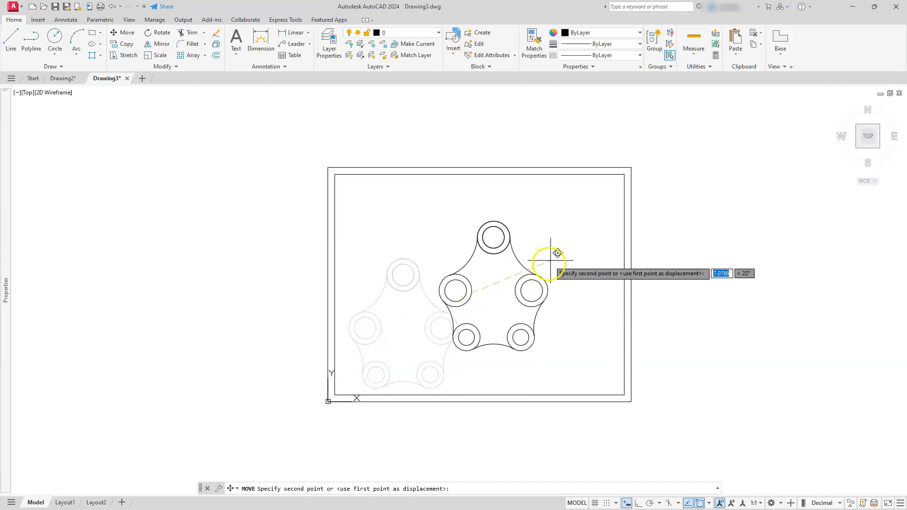
left_click(546, 265)
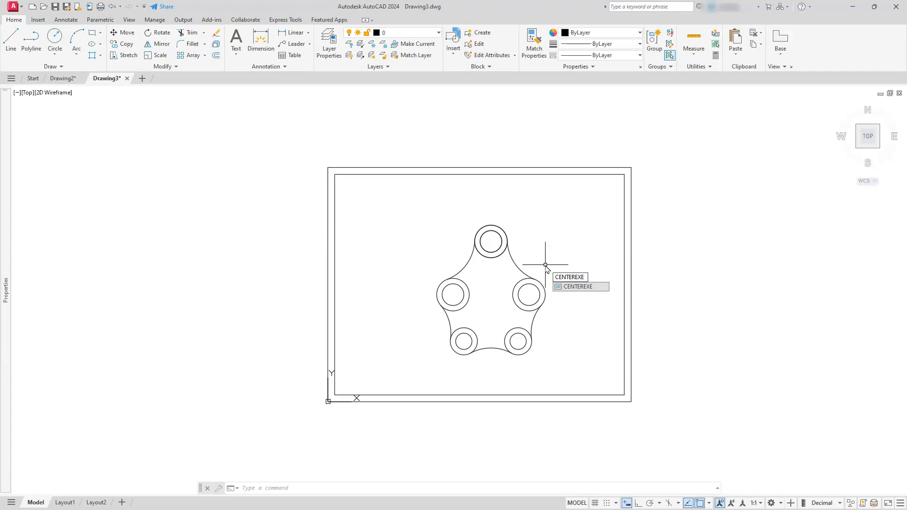
Add center marks to all five boss circles of the plate with the Center Mark tool.
key("Return")
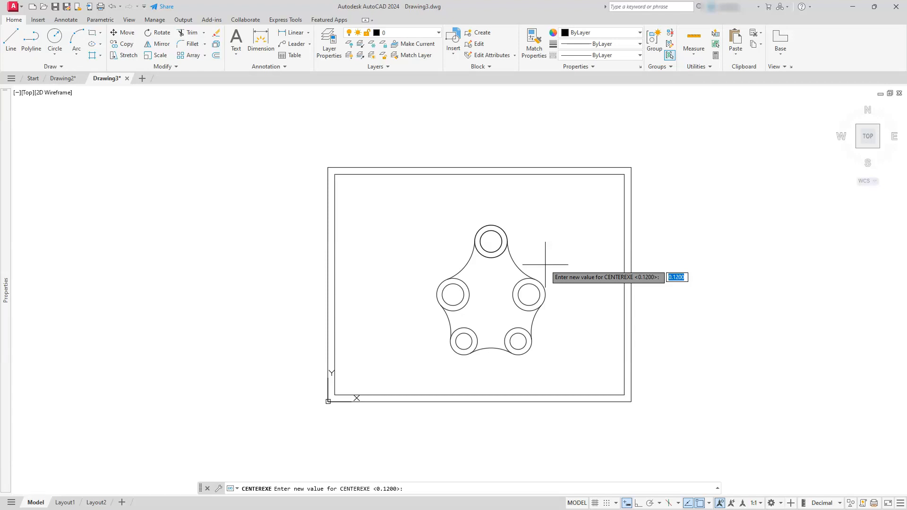
right_click(464, 237)
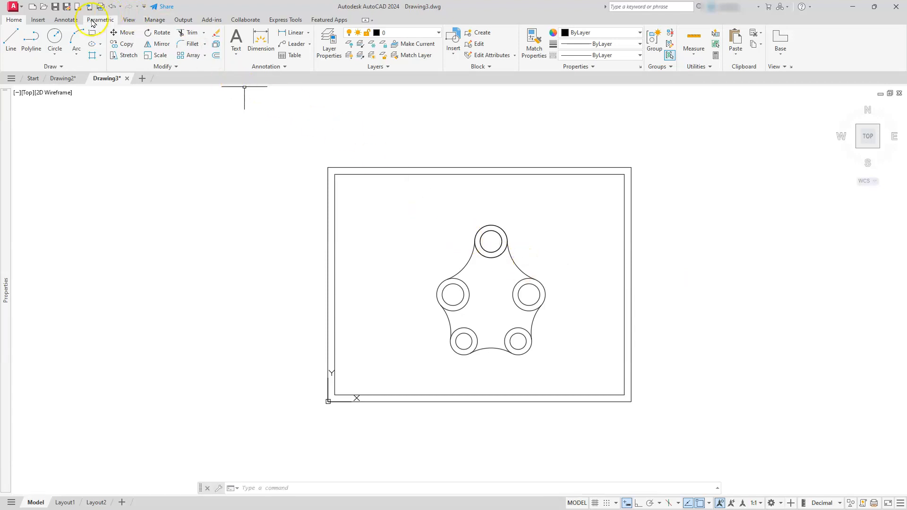
left_click(68, 21)
left_click(314, 40)
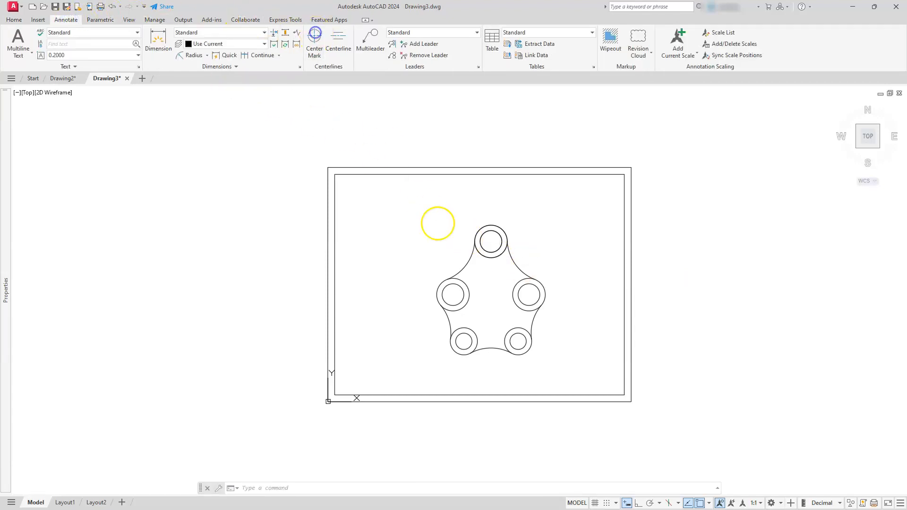
left_click(499, 225)
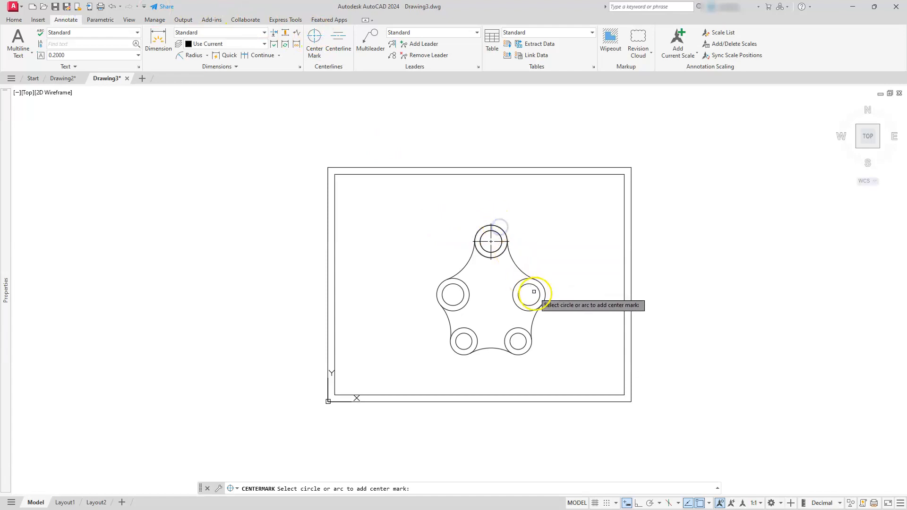
left_click(543, 303)
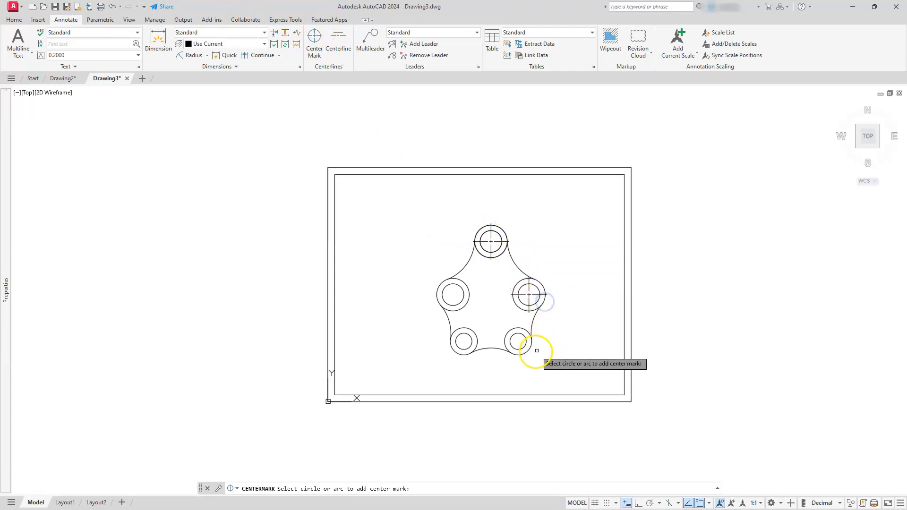
left_click(530, 350)
left_click(455, 352)
left_click(458, 303)
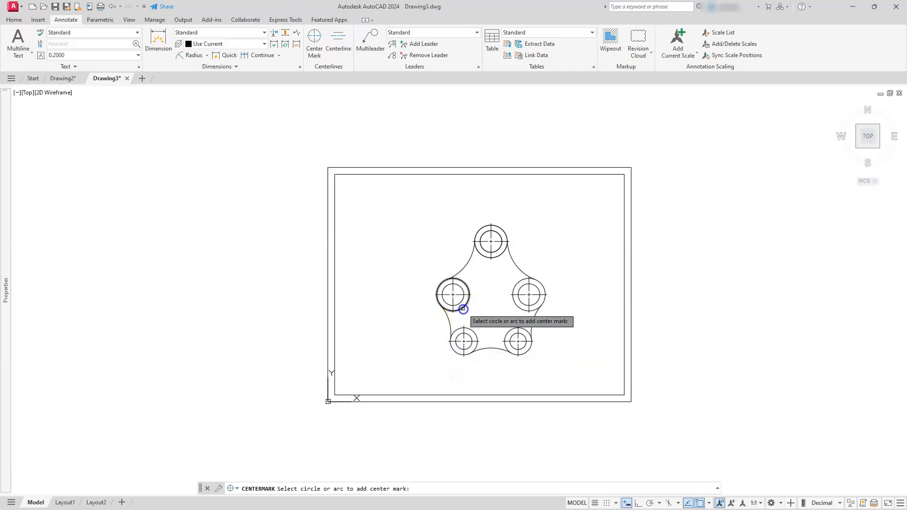
scroll(463, 308, "up", 4)
key("Escape")
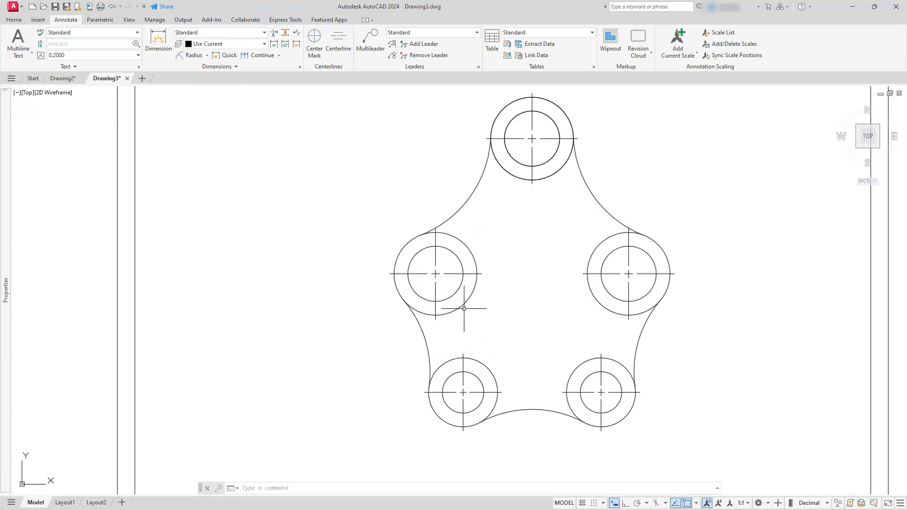
scroll(466, 312, "down", 2)
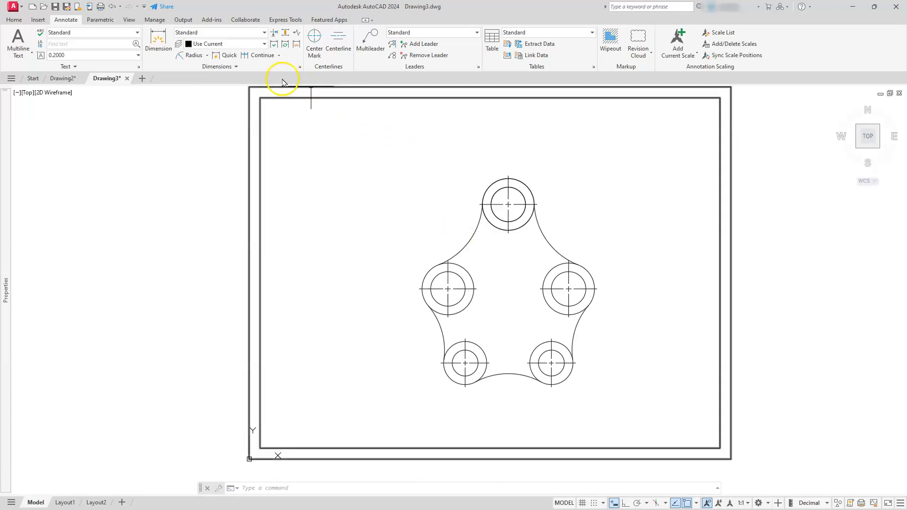
Make the Annotative dimension style current and set its text height to .0125.
left_click(300, 67)
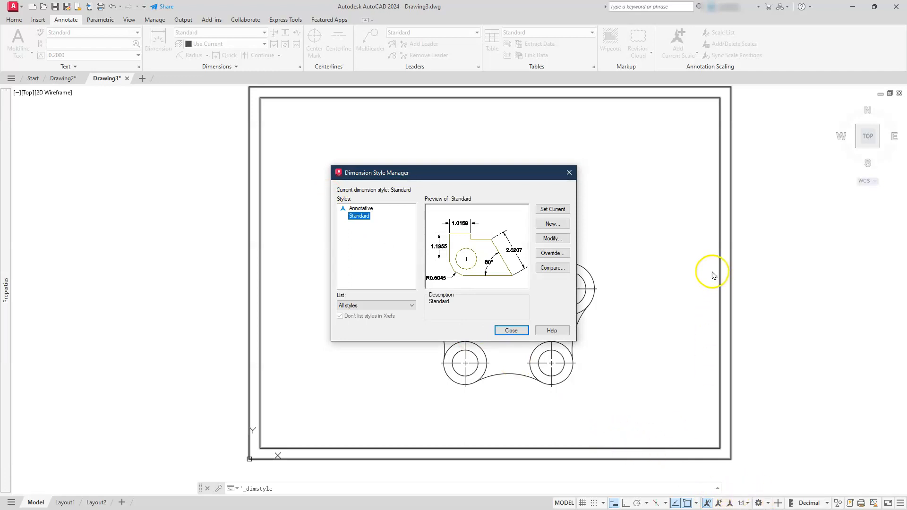
double_click(358, 209)
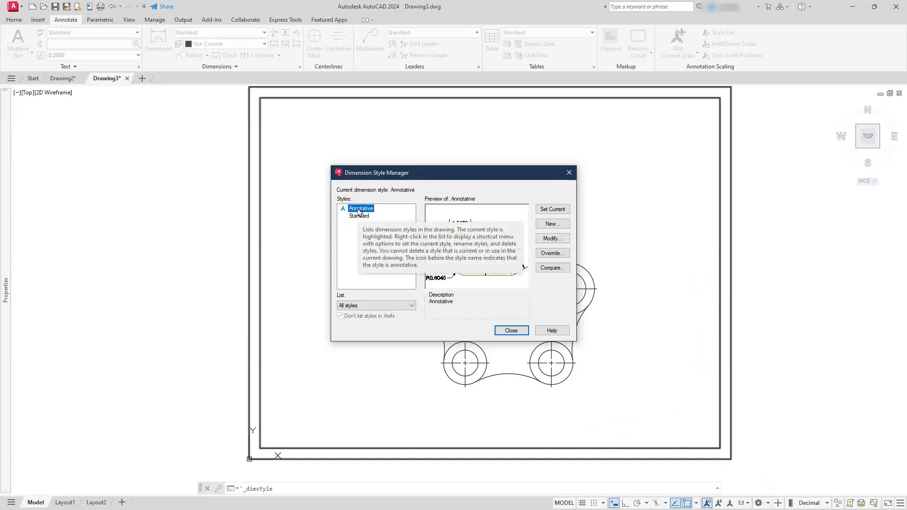
left_click(555, 238)
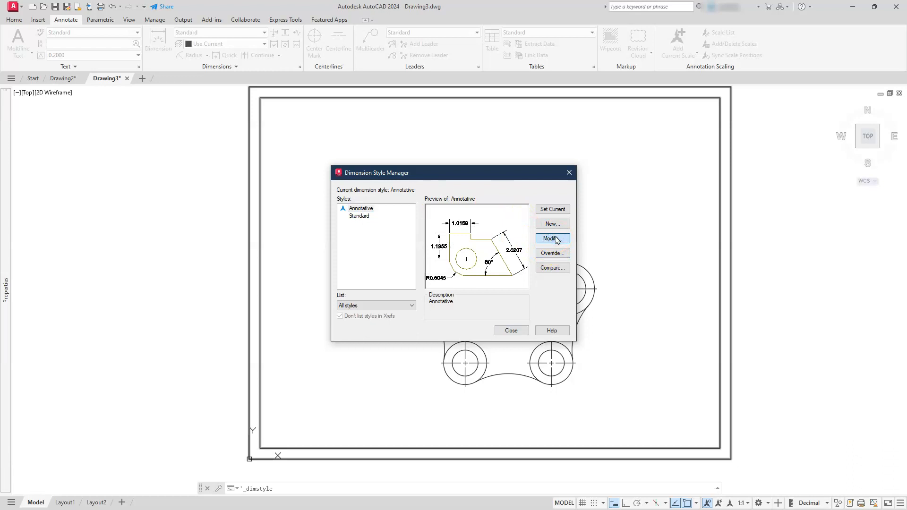
left_click(389, 253)
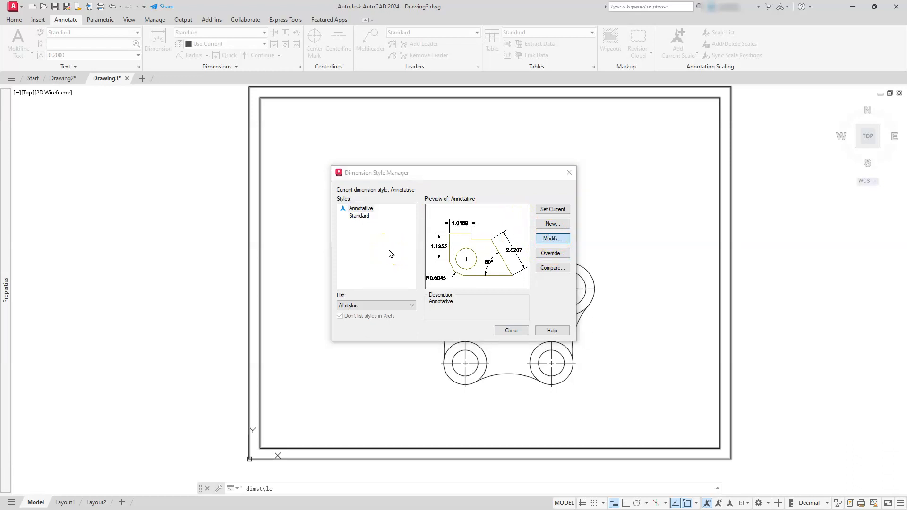
left_click(276, 177)
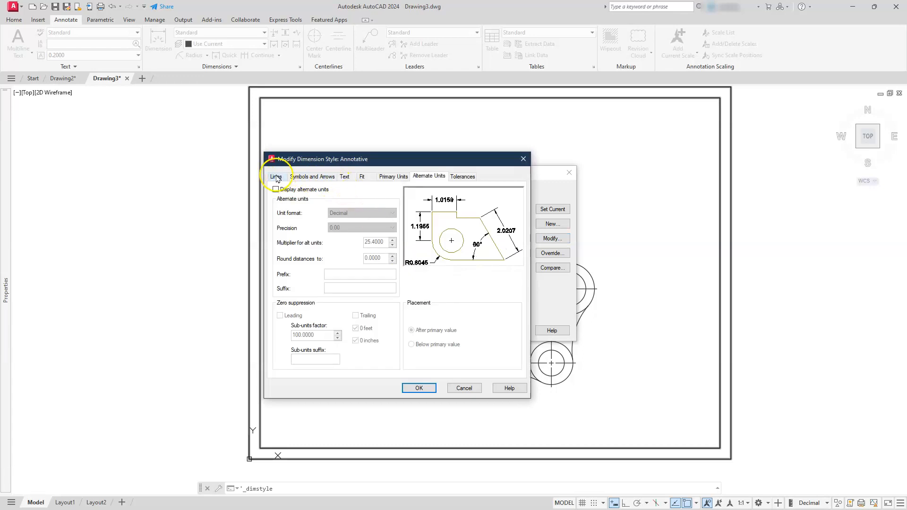
left_click(323, 179)
left_click(344, 177)
left_click(385, 244)
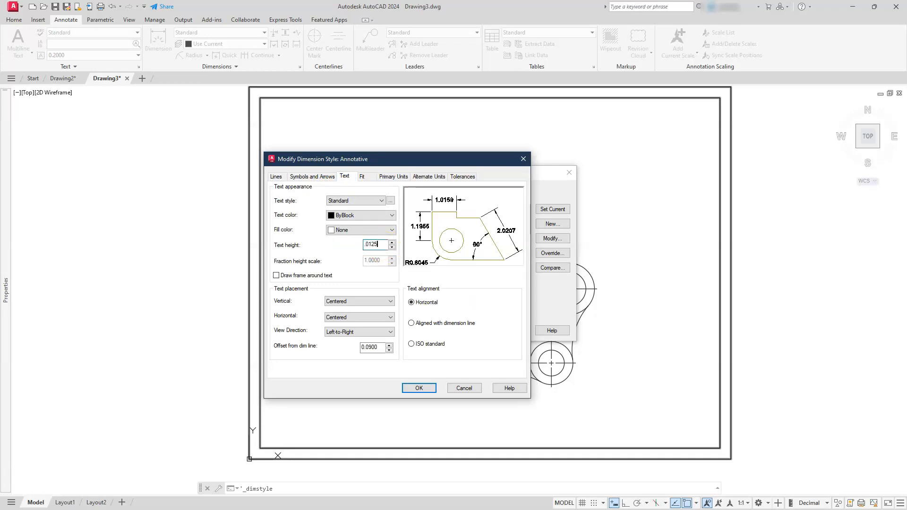
type(".0125")
left_click(386, 246)
Set the Annotative style's primary units precision to 0.00.
left_click(369, 182)
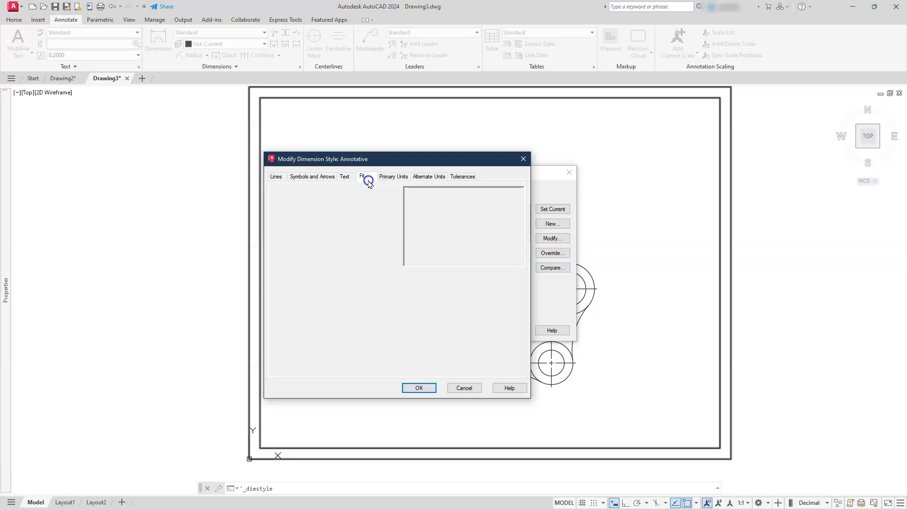
left_click(391, 178)
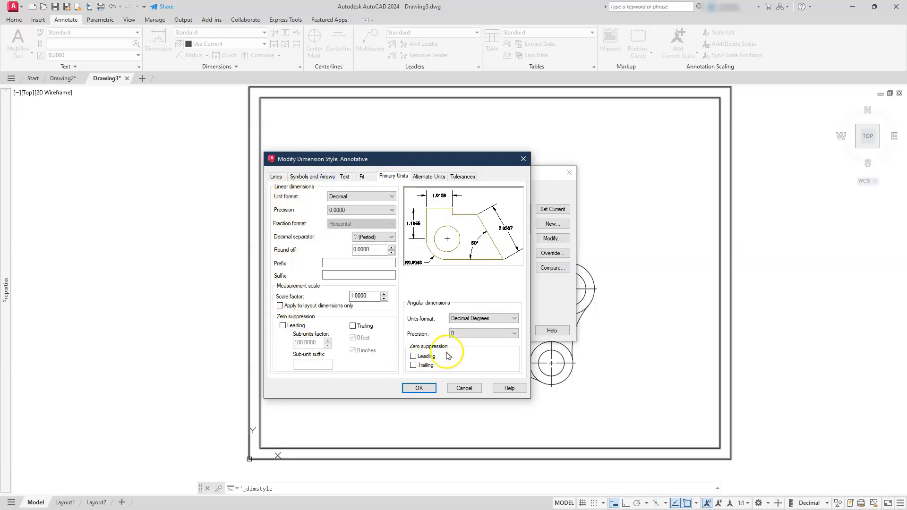
left_click(365, 209)
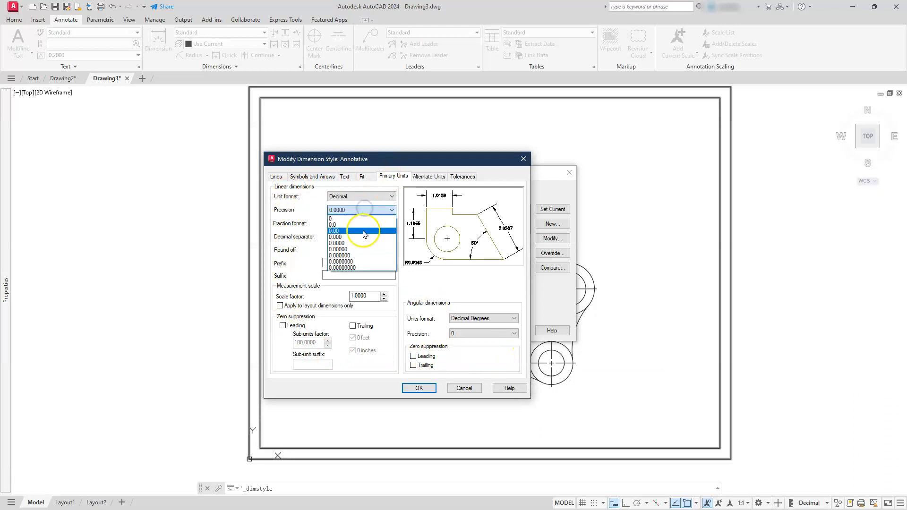
left_click(361, 231)
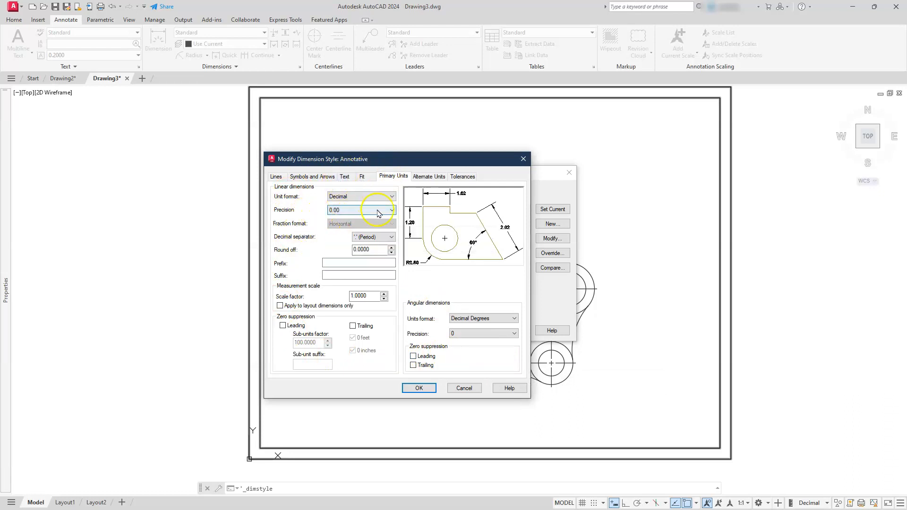
Turn on alternate units with trailing zero suppression and save the Annotative style.
left_click(422, 176)
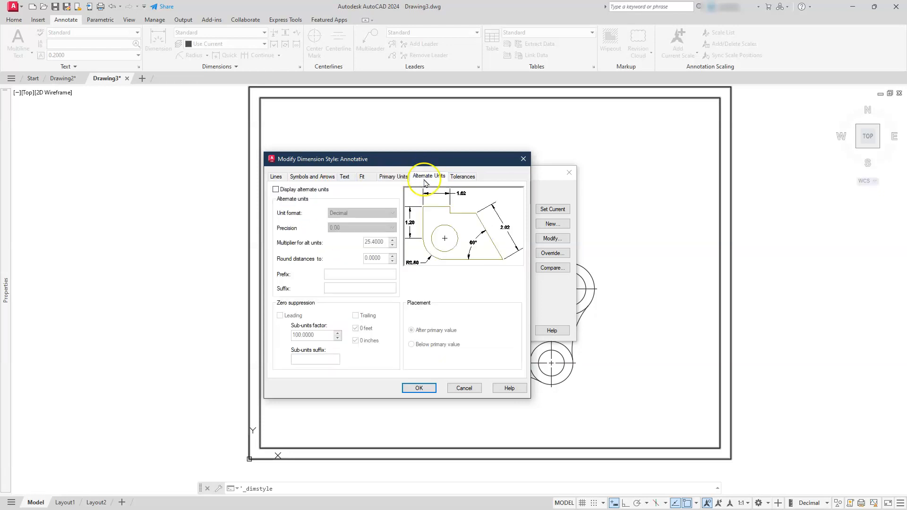
left_click(278, 190)
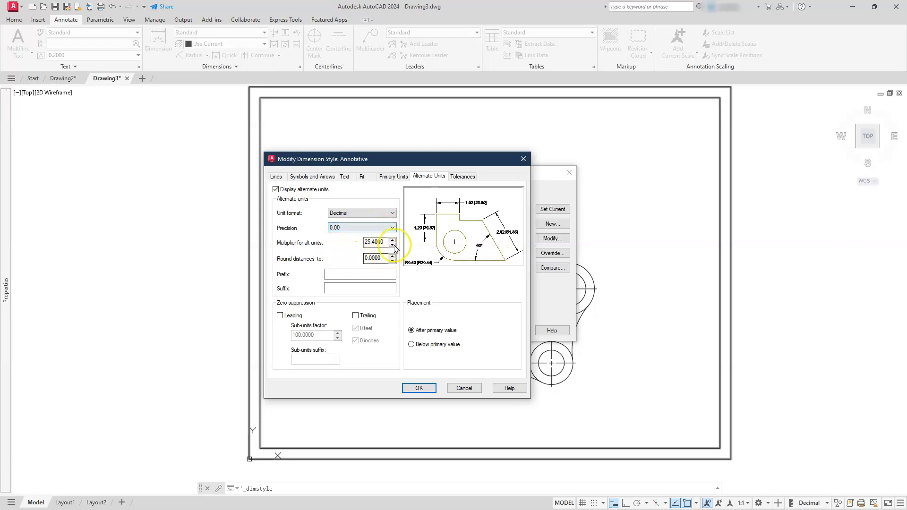
left_click(356, 315)
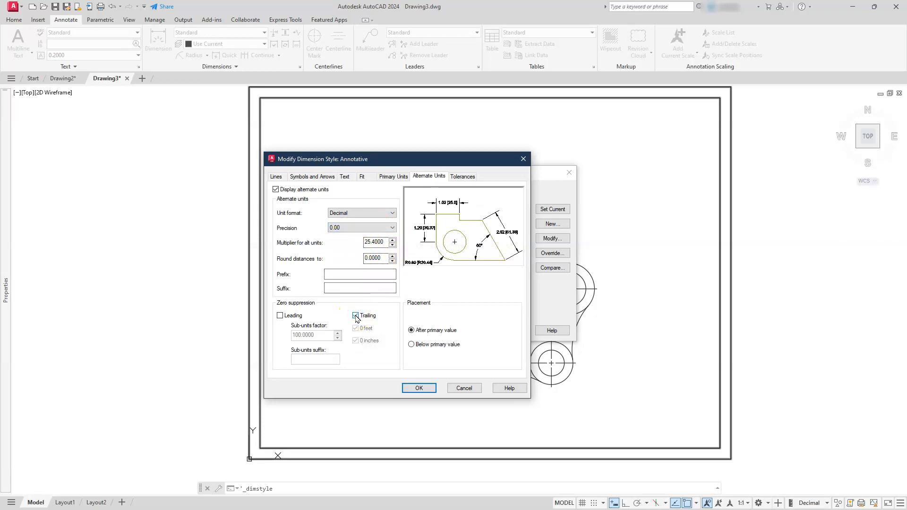
left_click(413, 386)
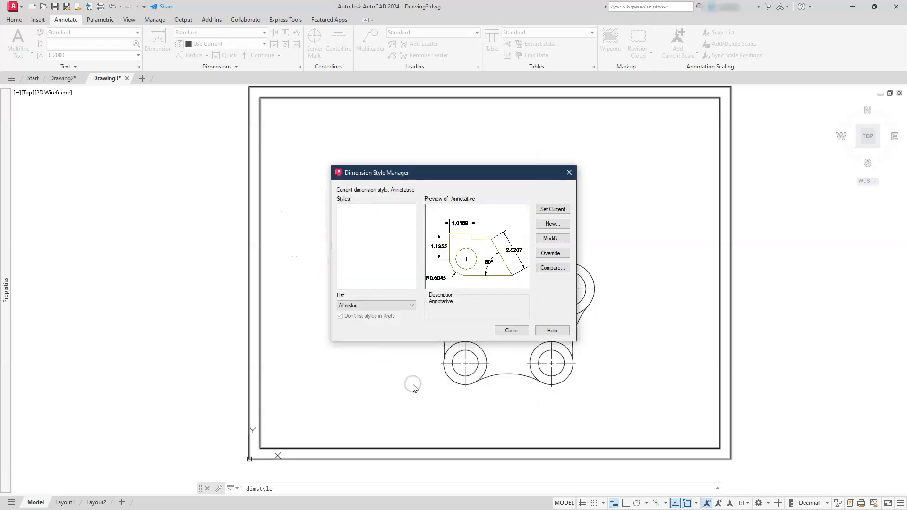
left_click(510, 330)
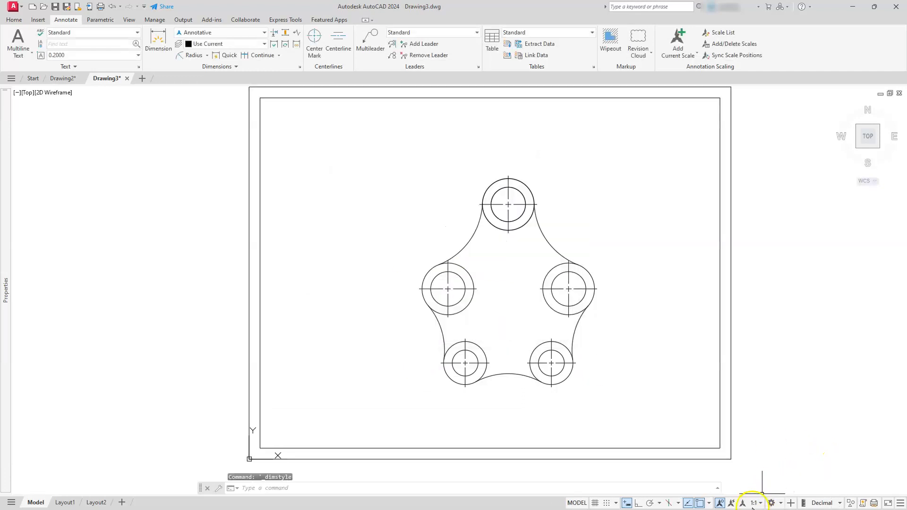
Set the drawing's annotation scale to 1:2.
left_click(761, 503)
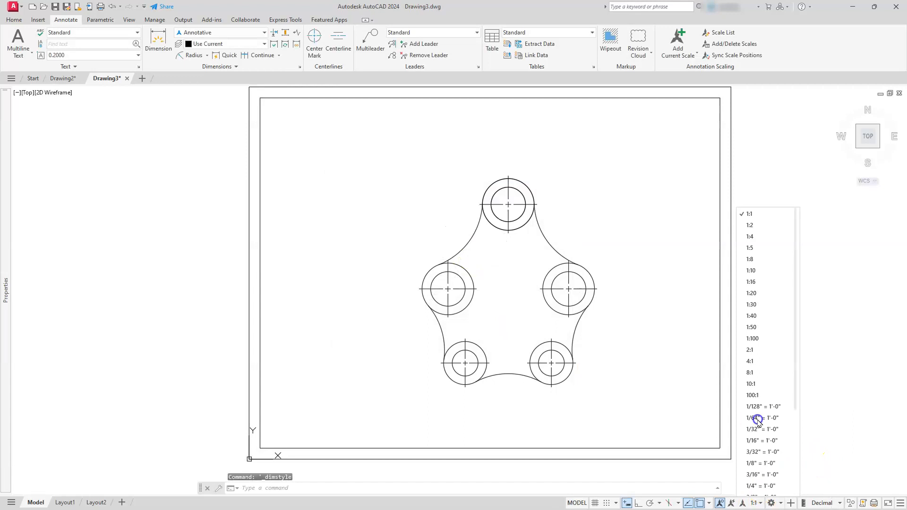
left_click(751, 224)
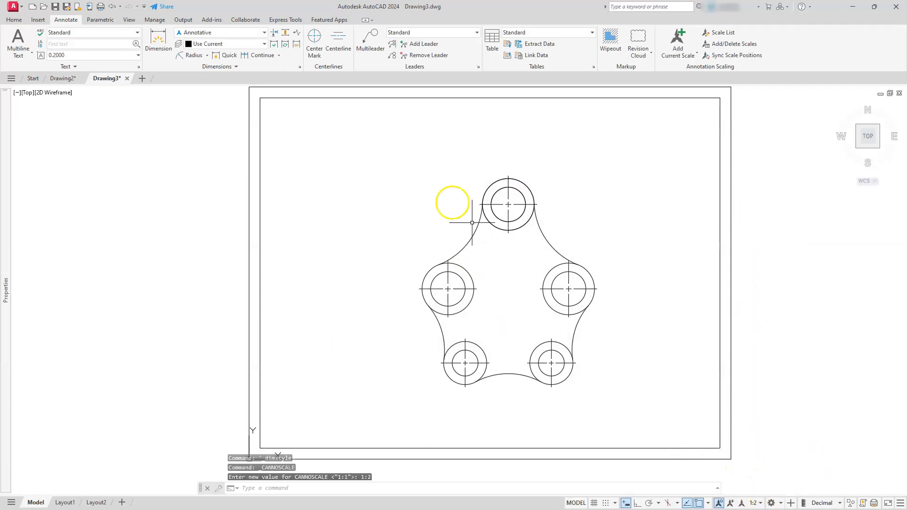
Add radius dimensions to the top boss's outer circle and its inner hole.
left_click(186, 56)
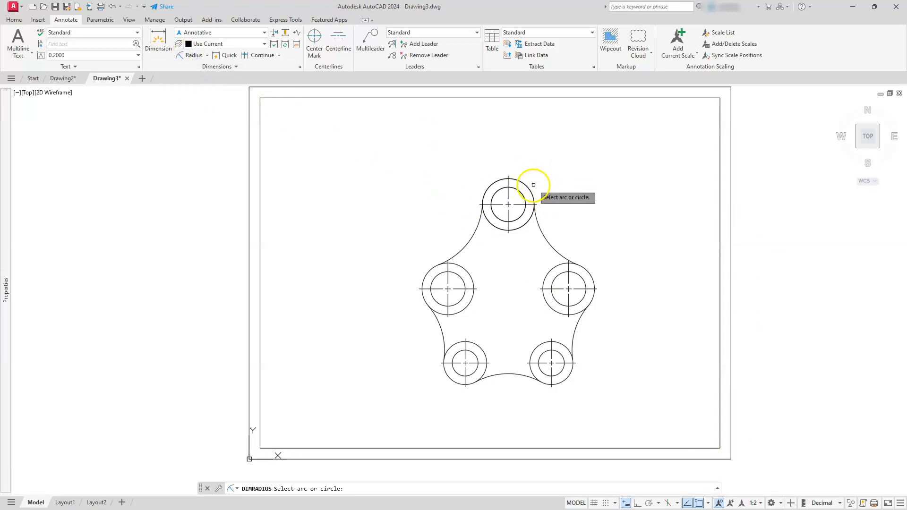
left_click(529, 182)
left_click(543, 166)
key("Return")
left_click(496, 192)
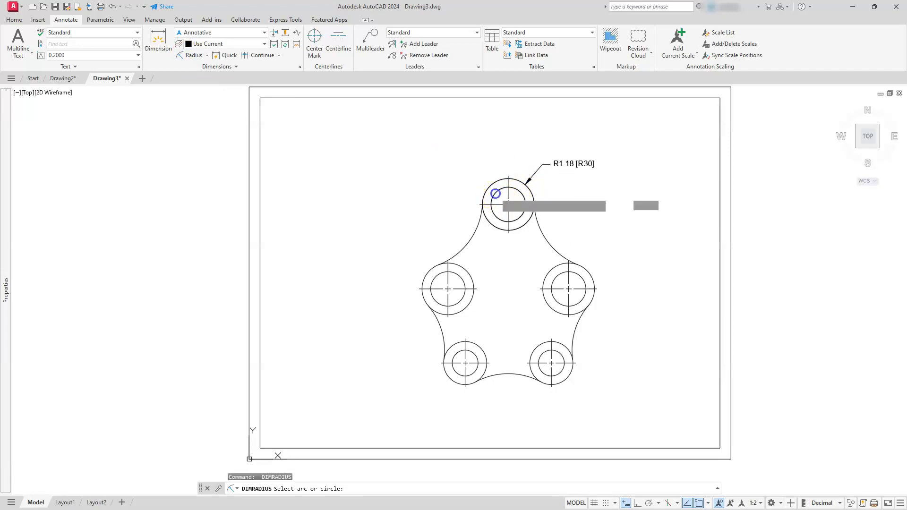
left_click(464, 177)
key("Escape")
scroll(451, 183, "up", 4)
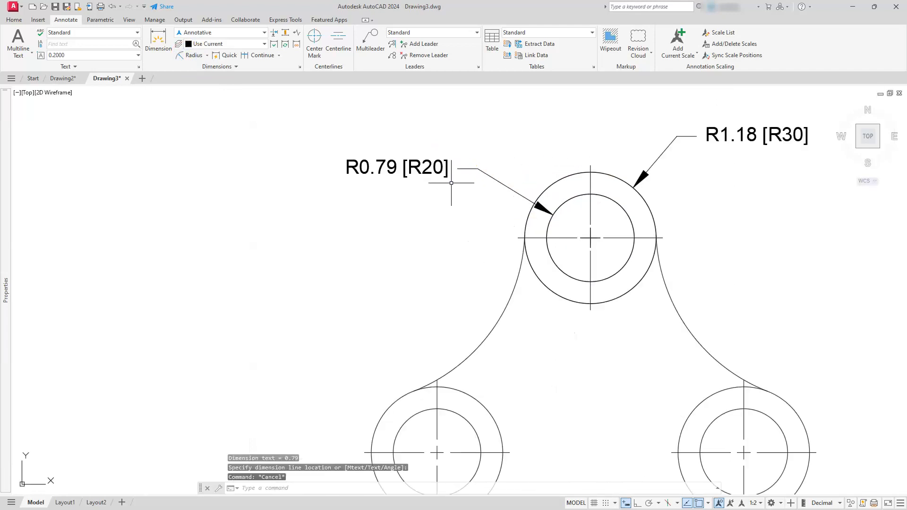
scroll(451, 183, "down", 2)
key("Escape")
key("Escape")
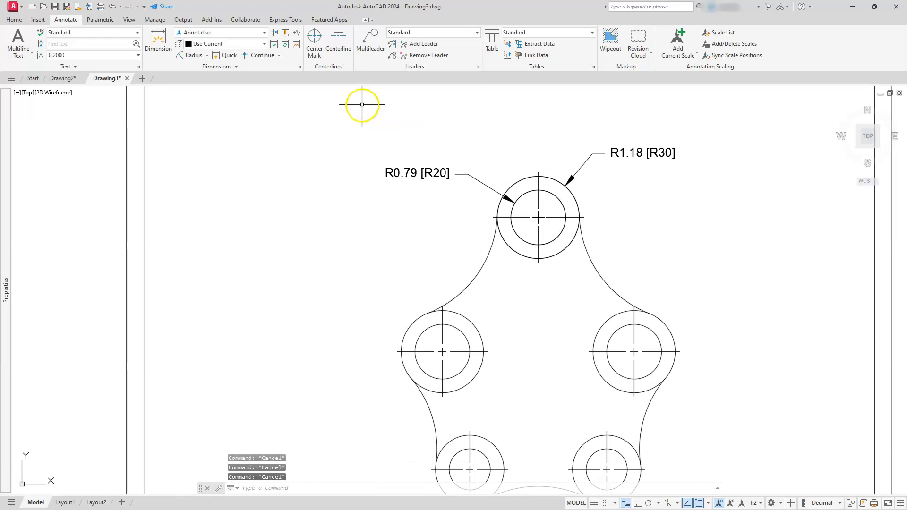
Modify the Annotative dimension style to place alternate units below the primary value.
left_click(300, 68)
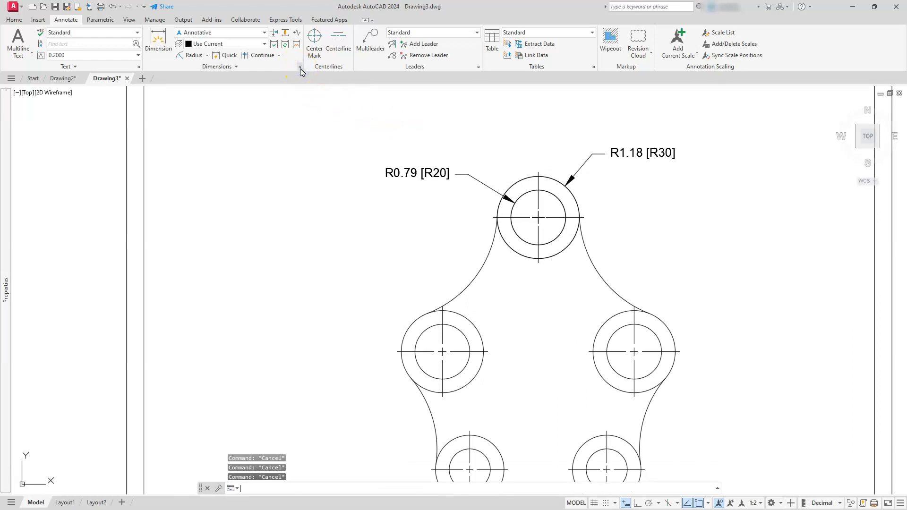
left_click(548, 239)
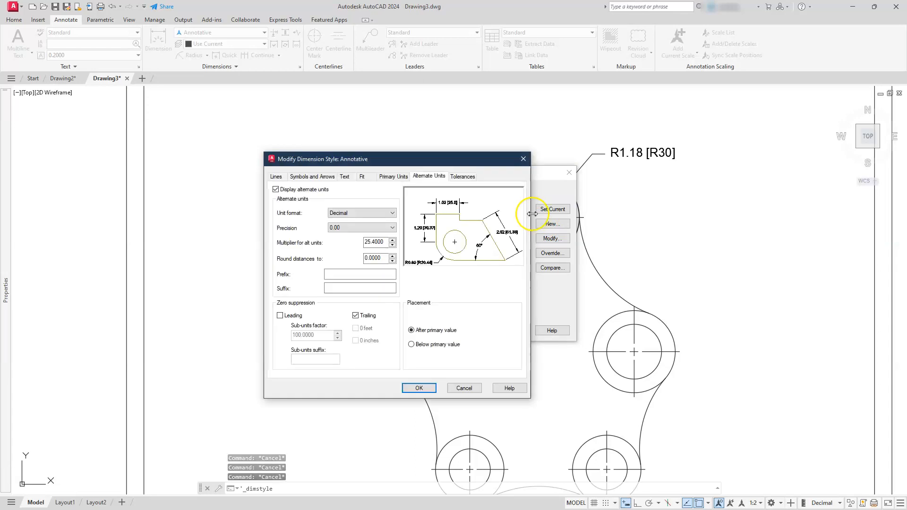
left_click(411, 345)
left_click(419, 389)
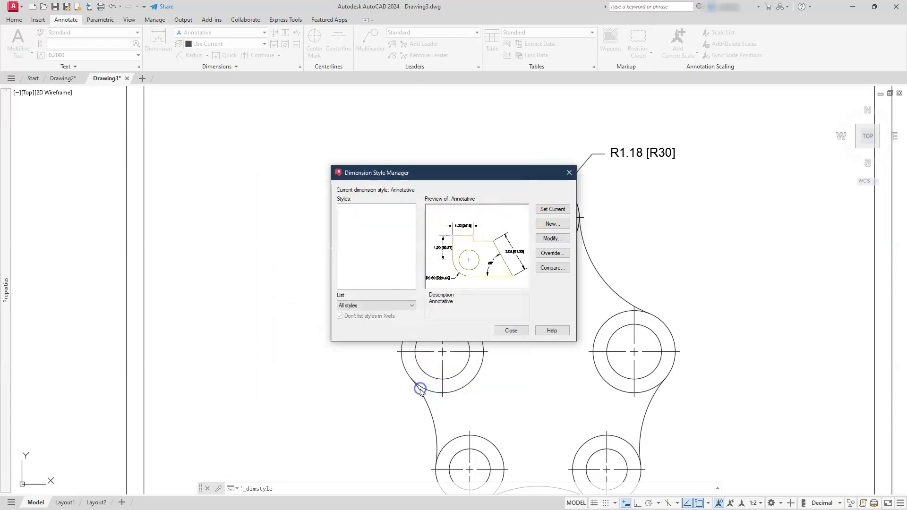
left_click(511, 331)
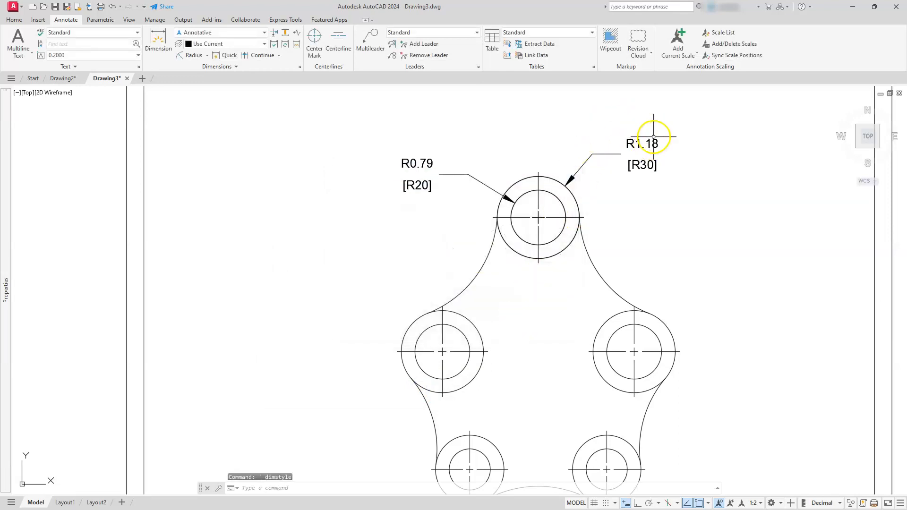
Add a vertical linear dimension from the right boss's center to the top boss's center.
scroll(472, 188, "down", 2)
scroll(565, 336, "up", 3)
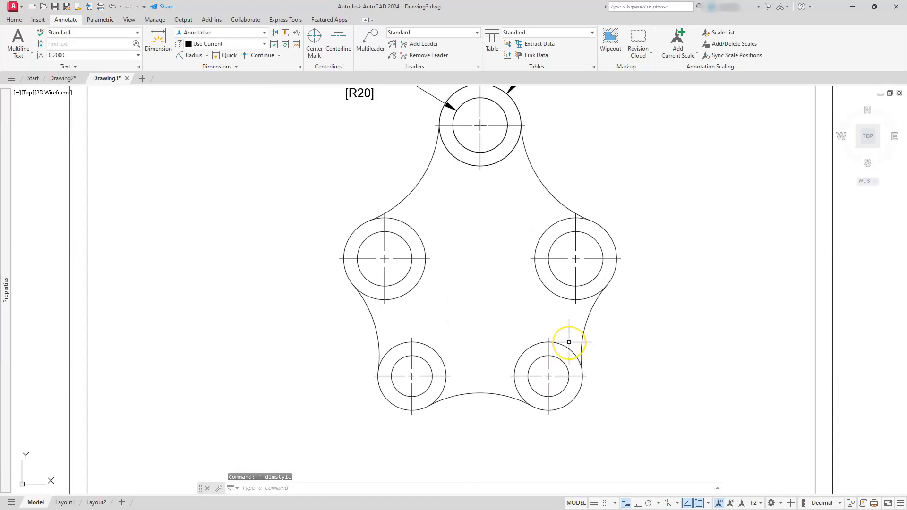
key("Escape")
type("DIML")
type("I")
key("Return")
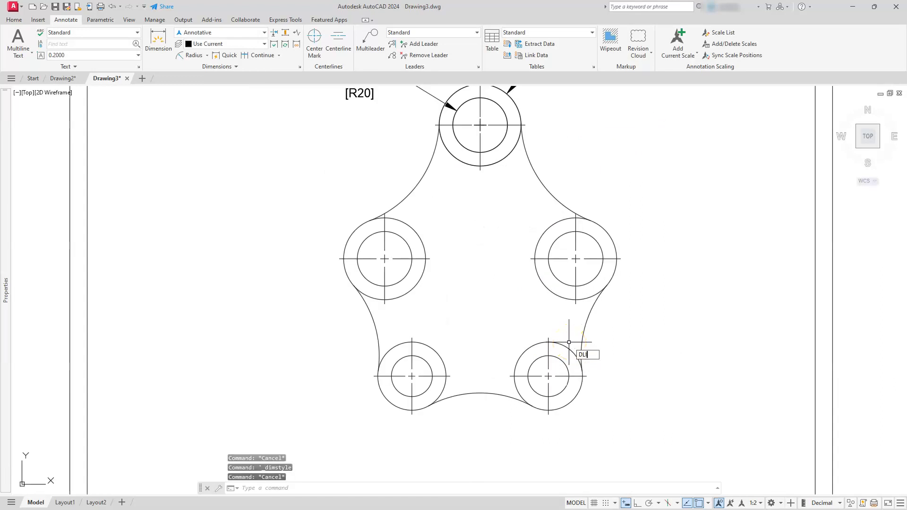
middle_click_drag(613, 229, 610, 284)
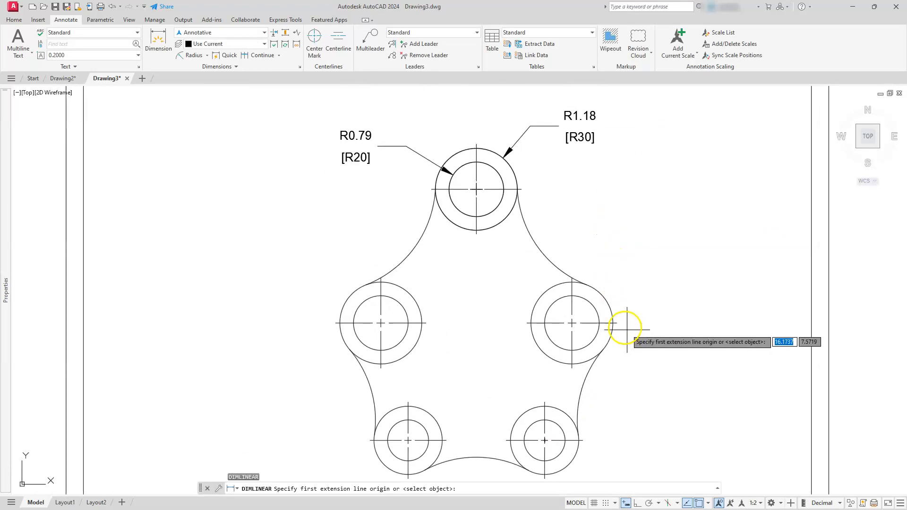
left_click(612, 304)
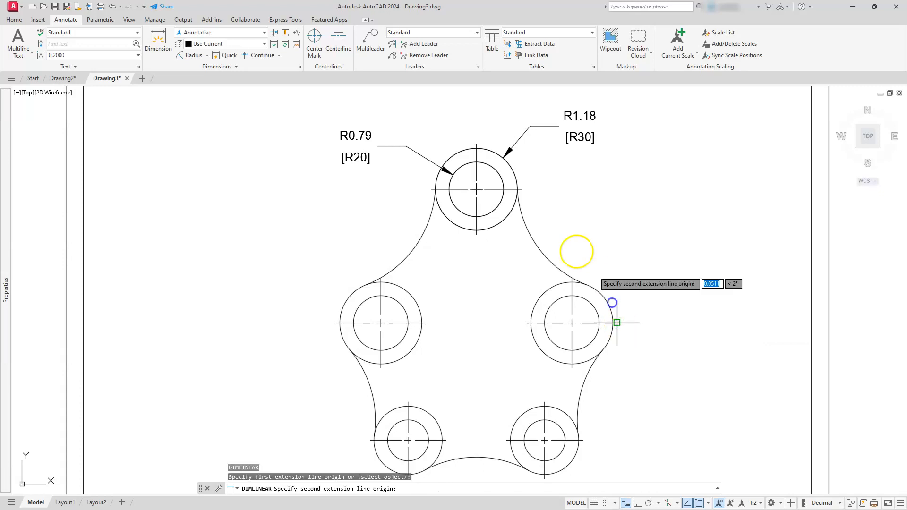
left_click(519, 189)
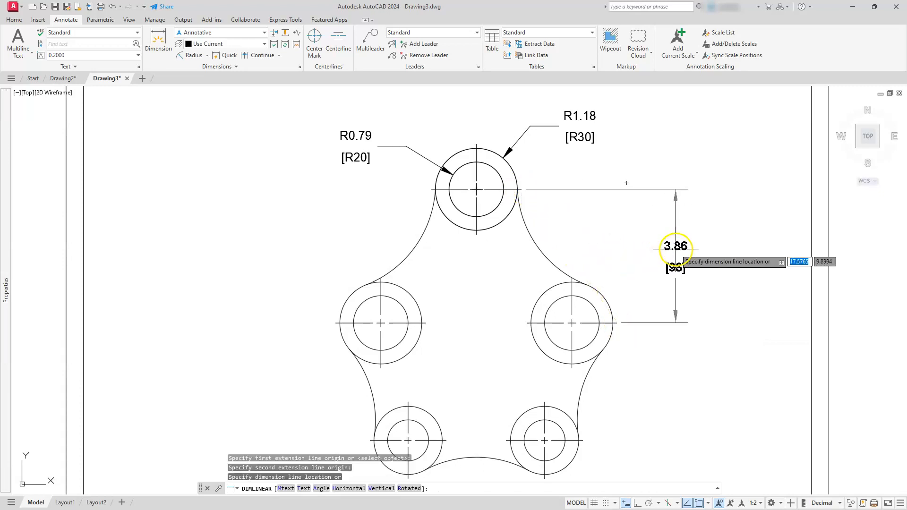
left_click(676, 257)
key("Escape")
key("Escape")
key("Escape")
scroll(648, 275, "down", 3)
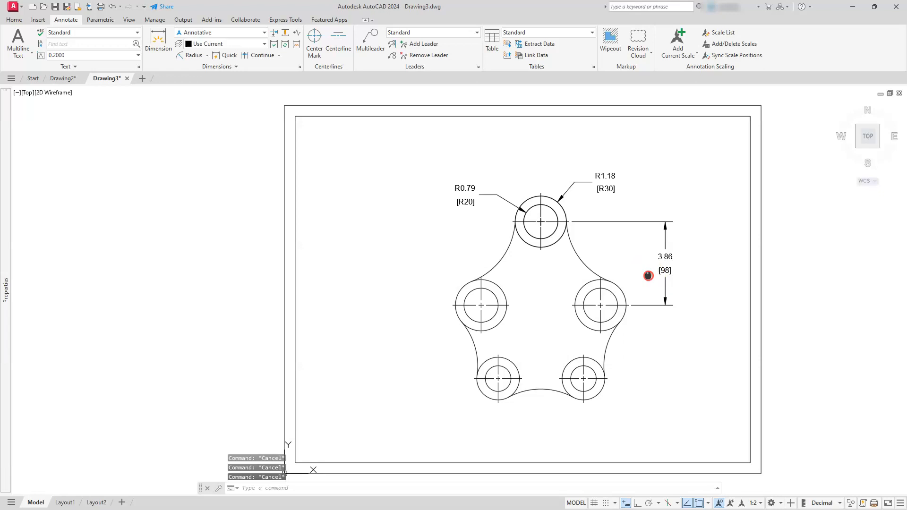
Compare the dimensions in Drawing2 with those in Drawing3 by switching between the two drawing tabs.
scroll(640, 278, "up", 1)
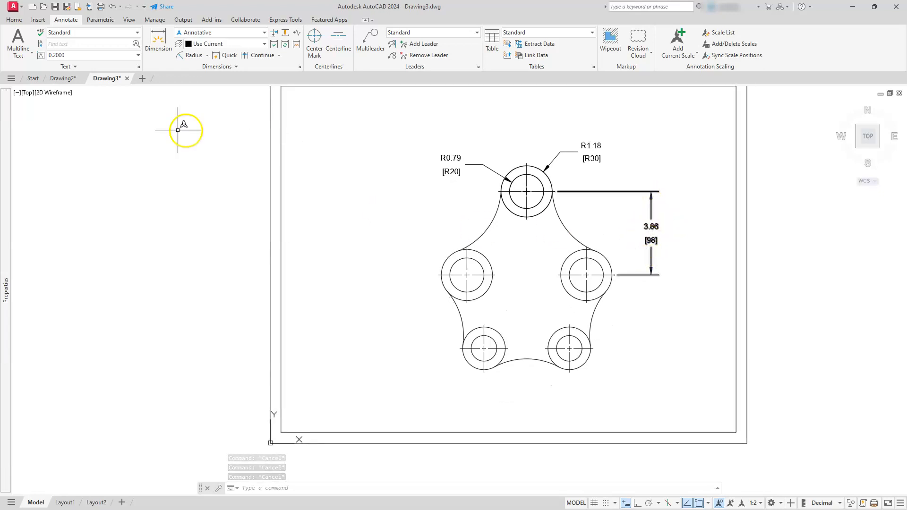
left_click(66, 78)
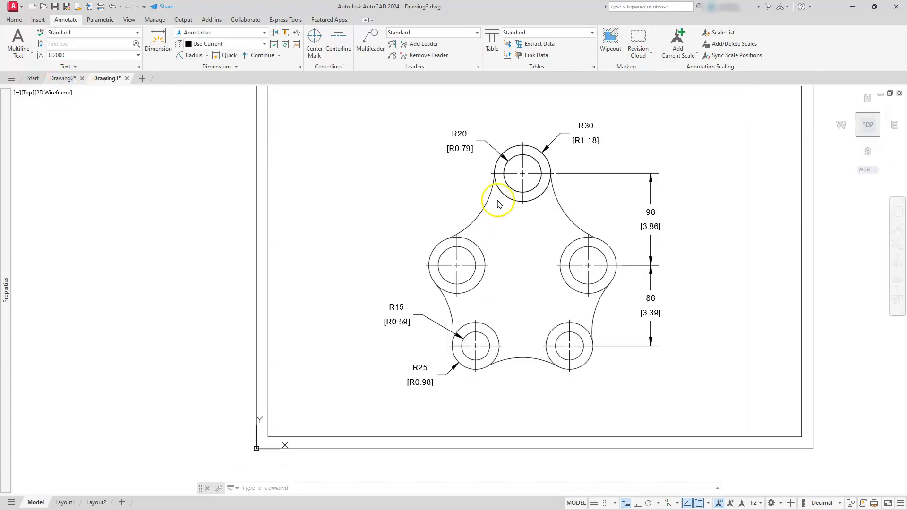
scroll(658, 193, "up", 2)
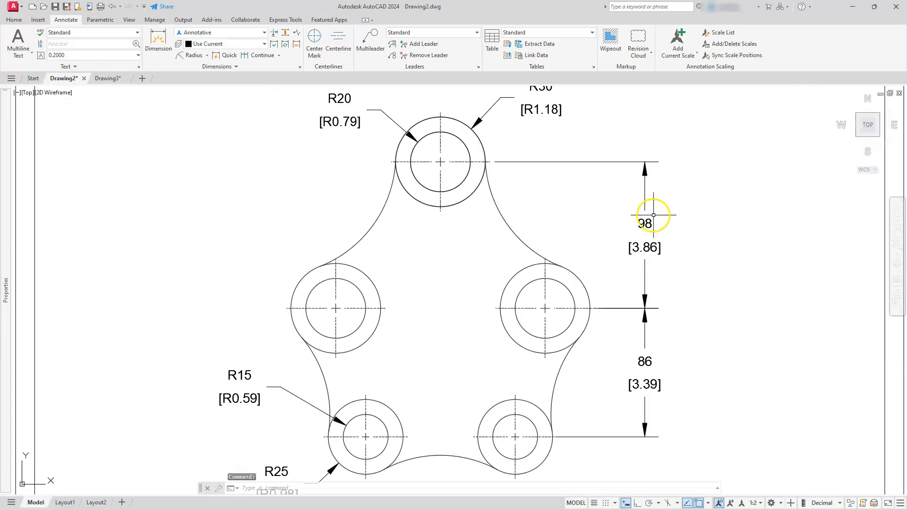
scroll(625, 249, "down", 4)
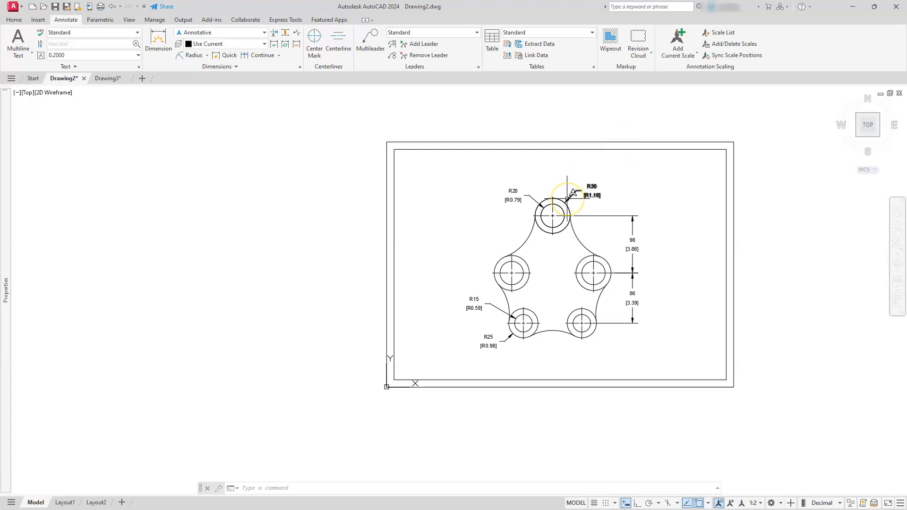
mouse_move(574, 192)
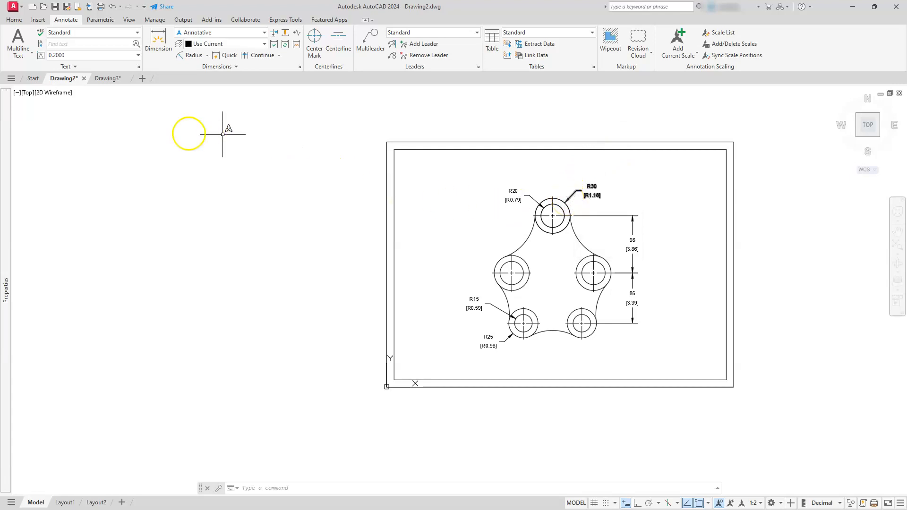
left_click(105, 78)
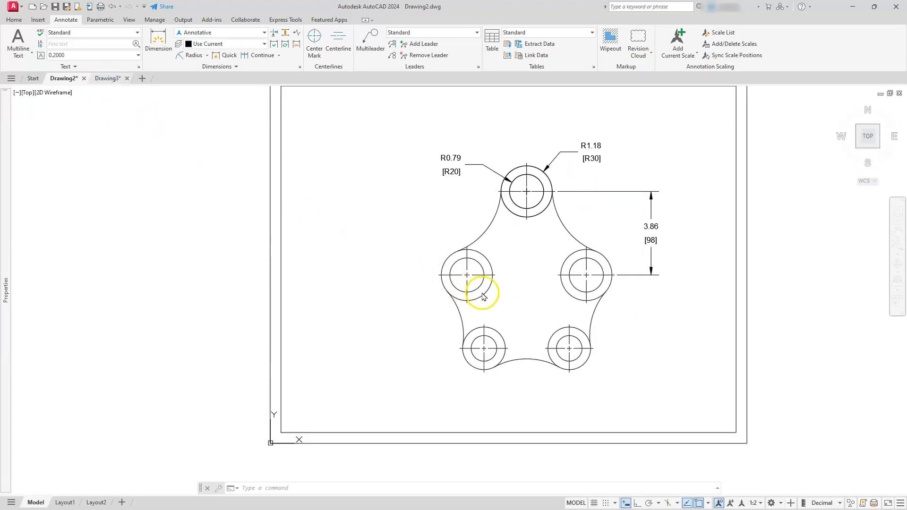
scroll(473, 275, "down", 2)
middle_click_drag(581, 259, 579, 278)
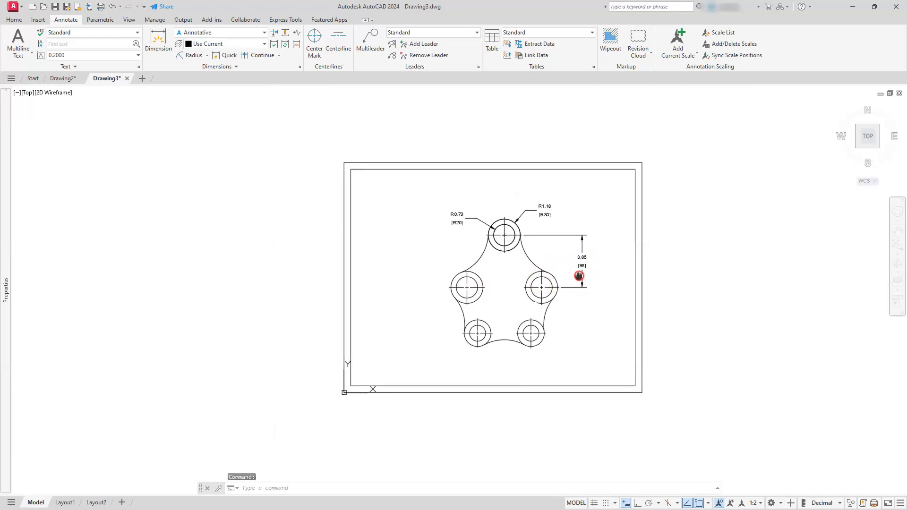